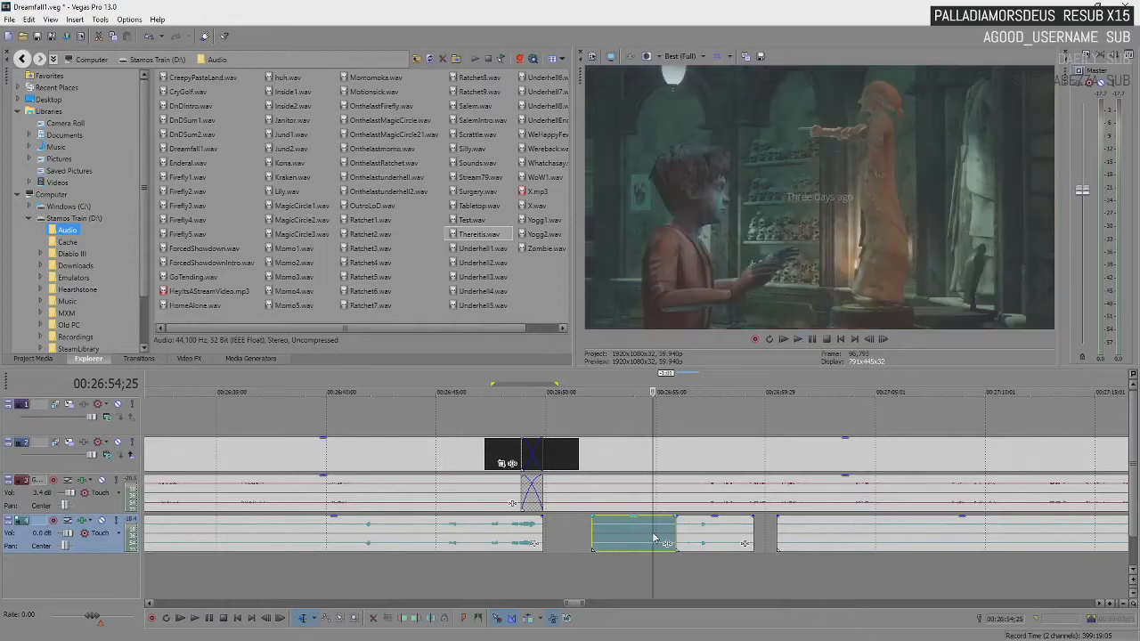
Trim the start of the long audio clip on track 4, after the short clips, to about 00:27:31.
scroll(659, 538, up, 2)
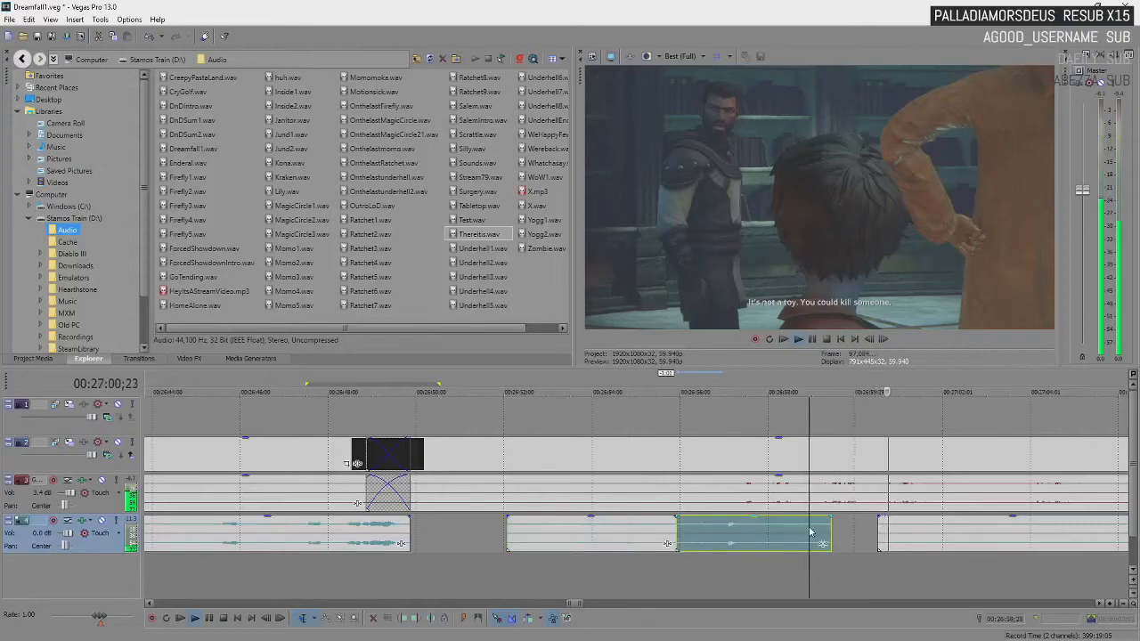
scroll(668, 535, down, 4)
key(space)
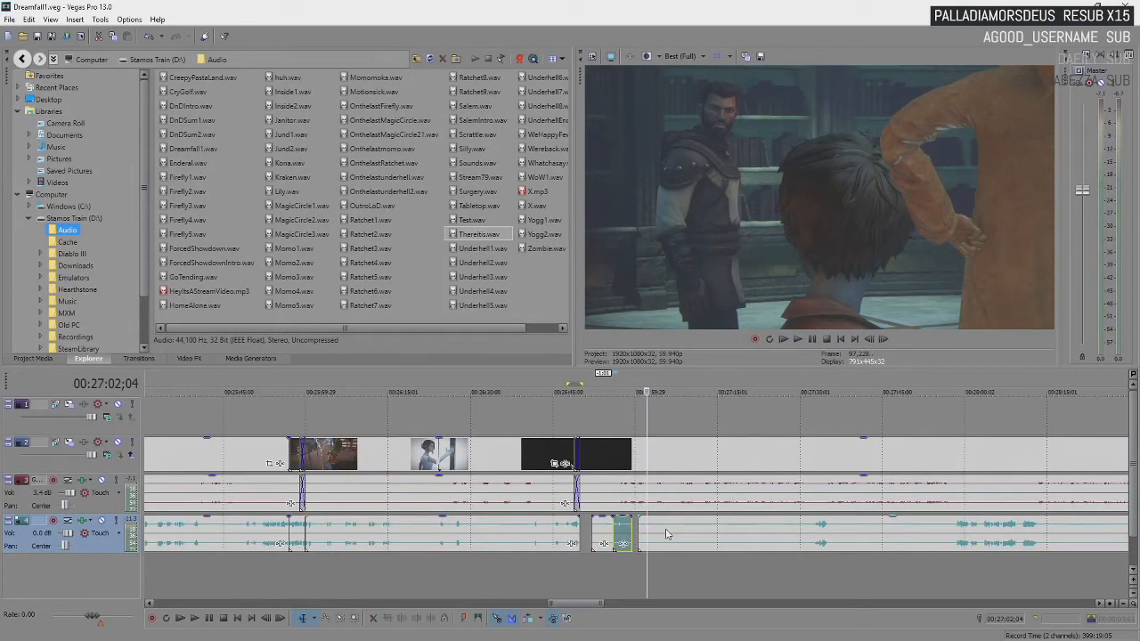
key(space)
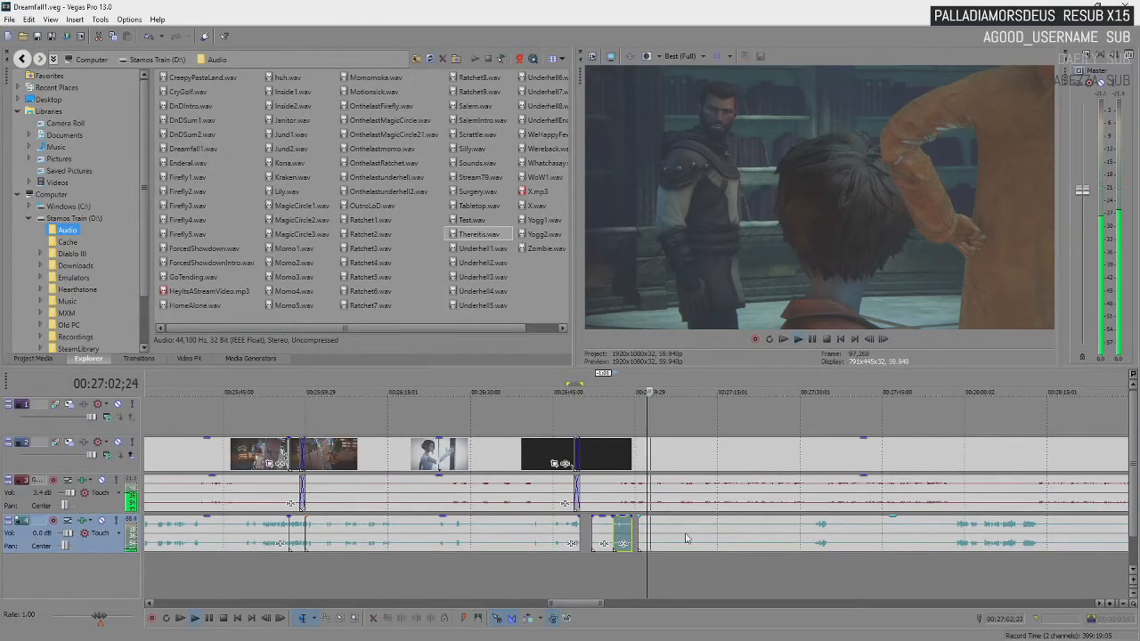
scroll(686, 539, down, 2)
drag(613, 545, 711, 547)
click(709, 547)
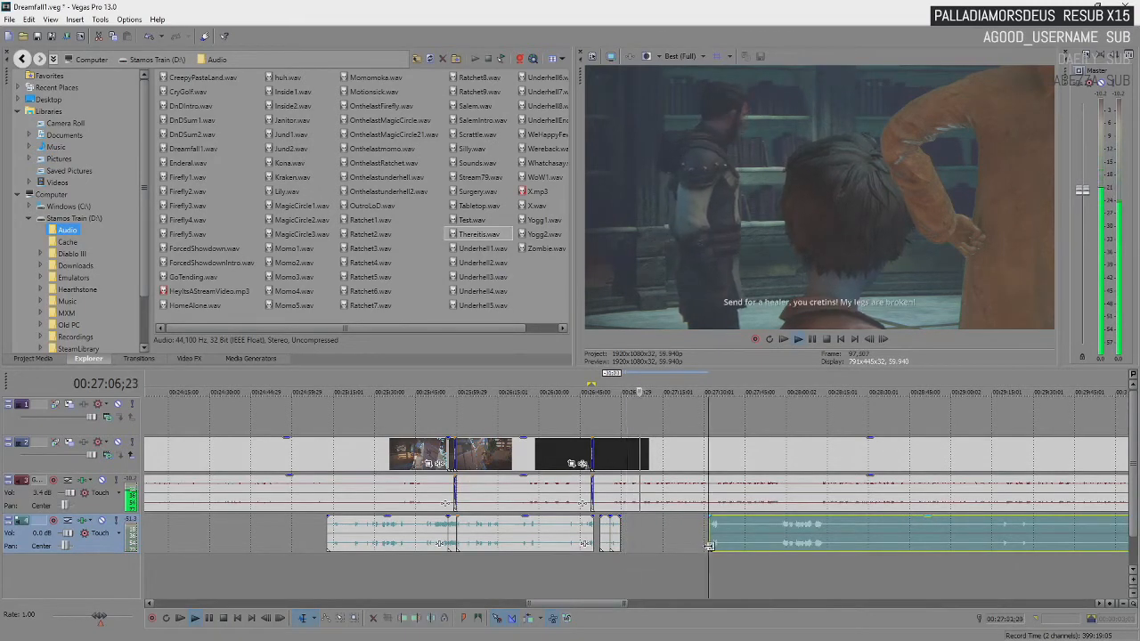
Play back the scene from about 00:27:07 to 00:27:12, replaying the part from 00:27:10;23.
key(Return)
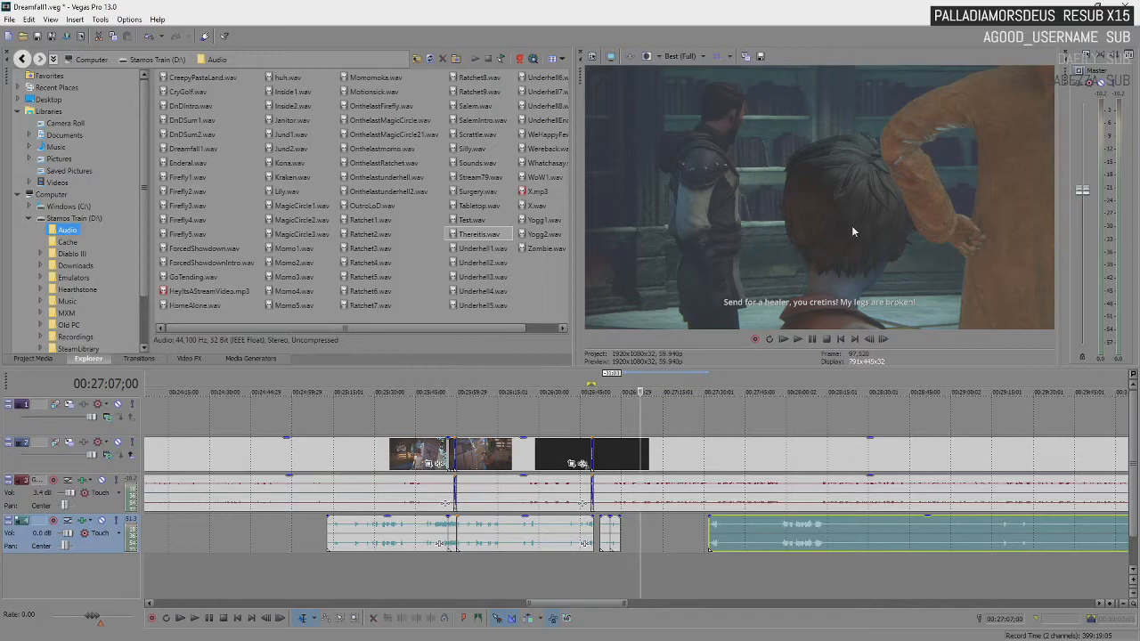
key(Return)
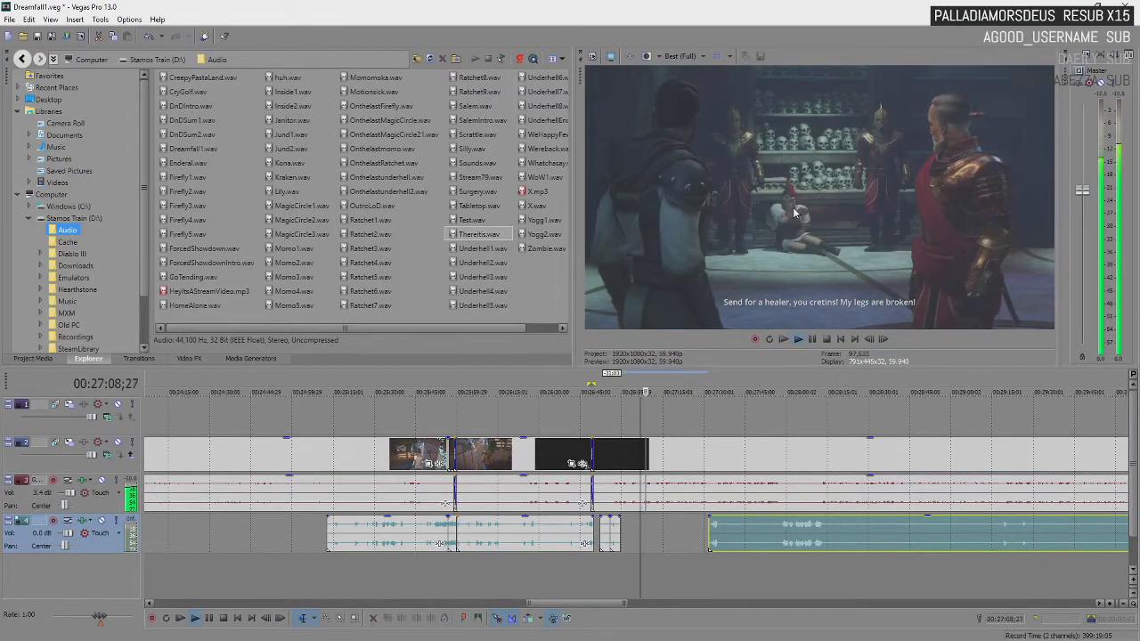
scroll(701, 484, down, 3)
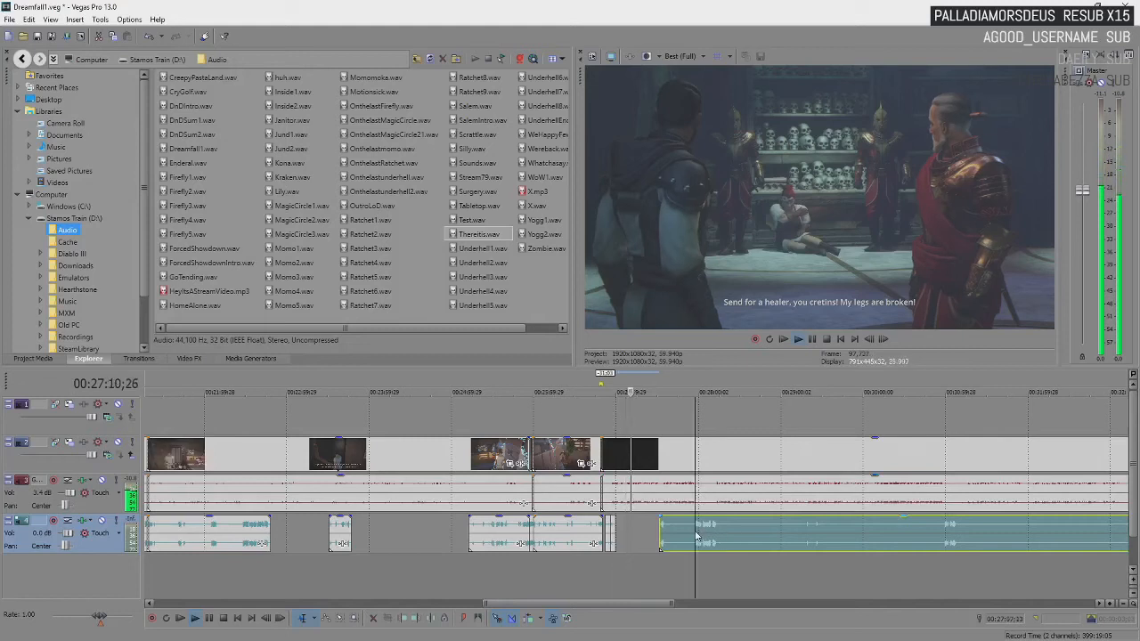
key(Return)
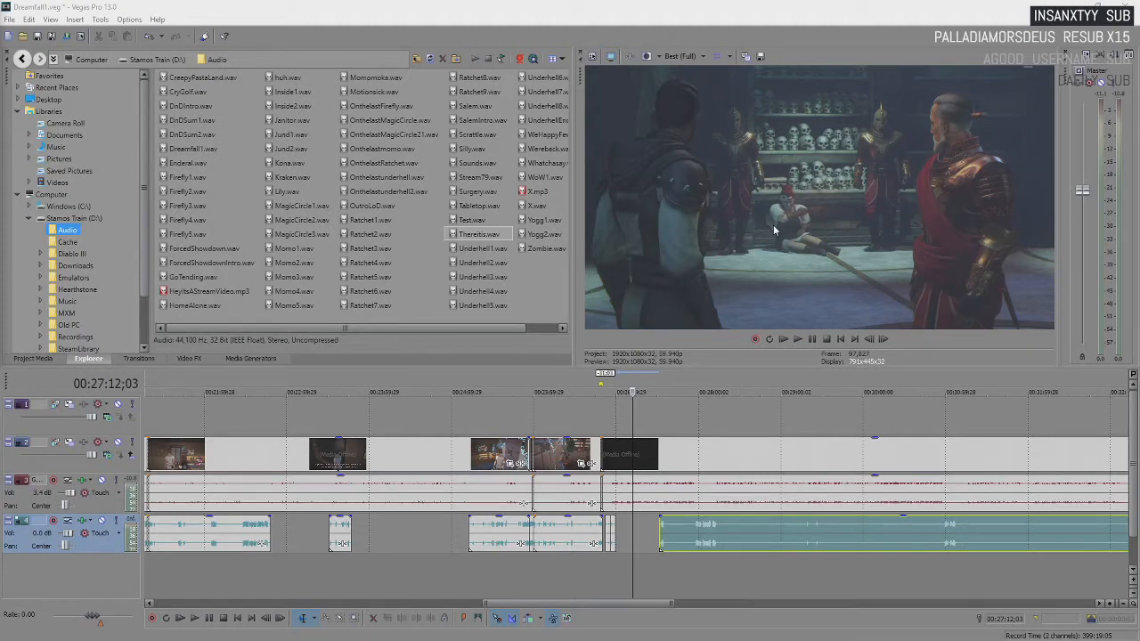
click(632, 537)
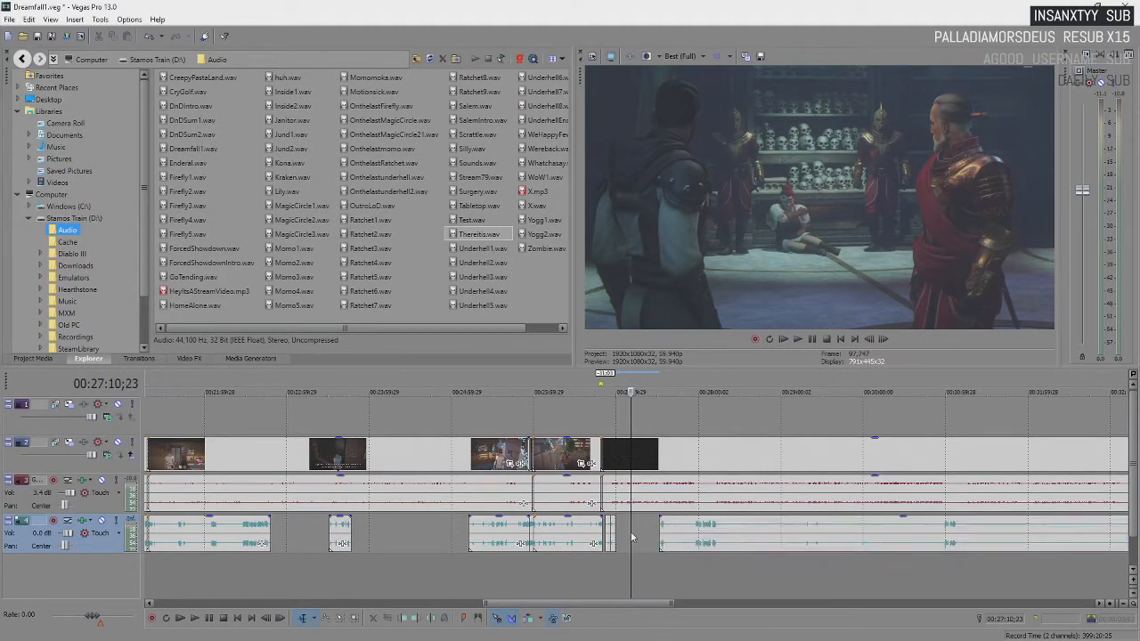
key(space)
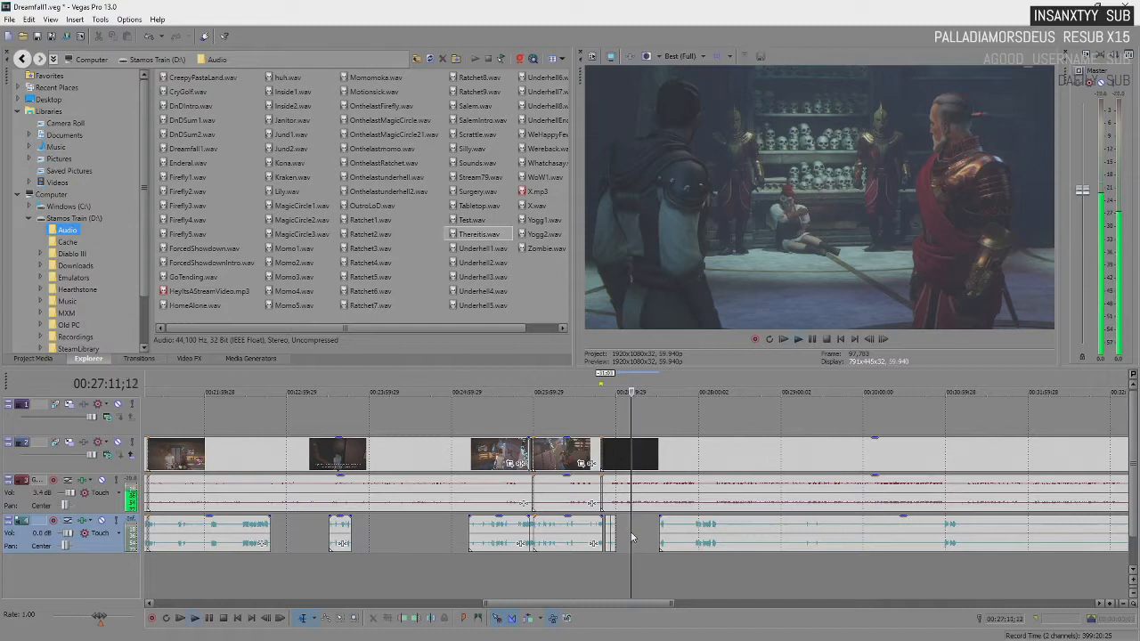
key(Return)
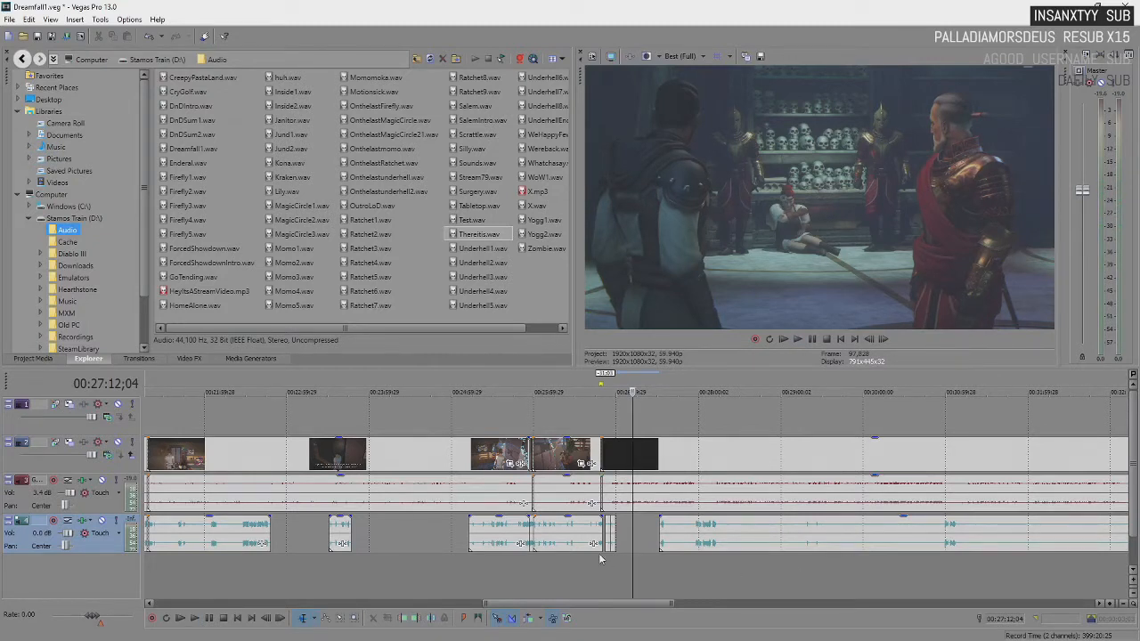
scroll(685, 538, up, 3)
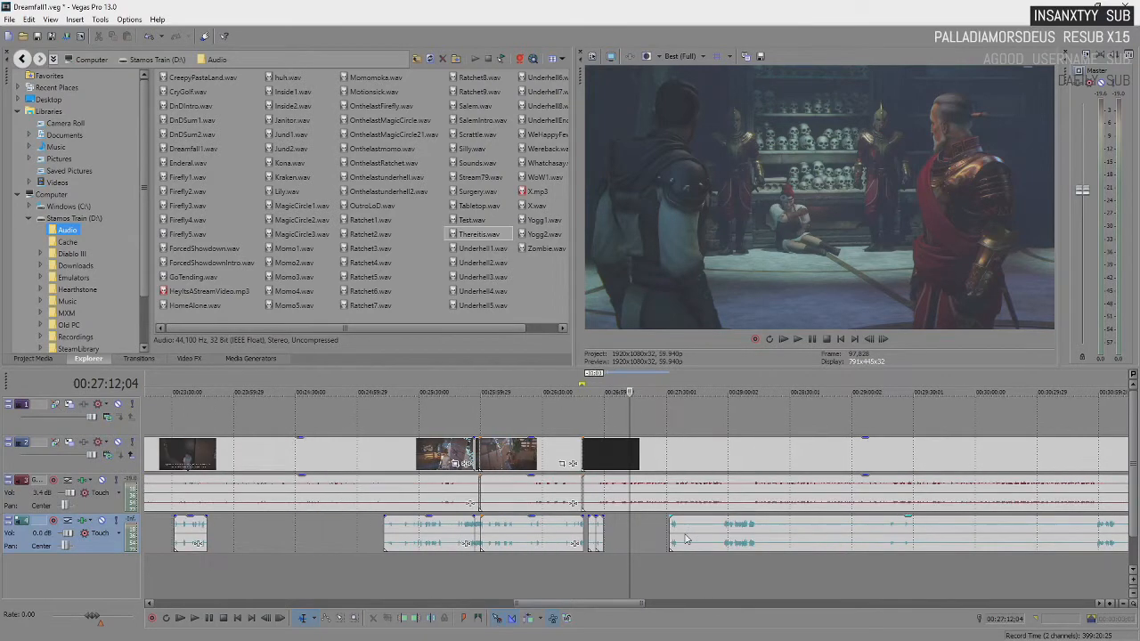
scroll(685, 538, up, 2)
Play on from 00:27:12;04 with pauses, select the long audio clip on track 4, and pause at 00:28:15;28.
key(space)
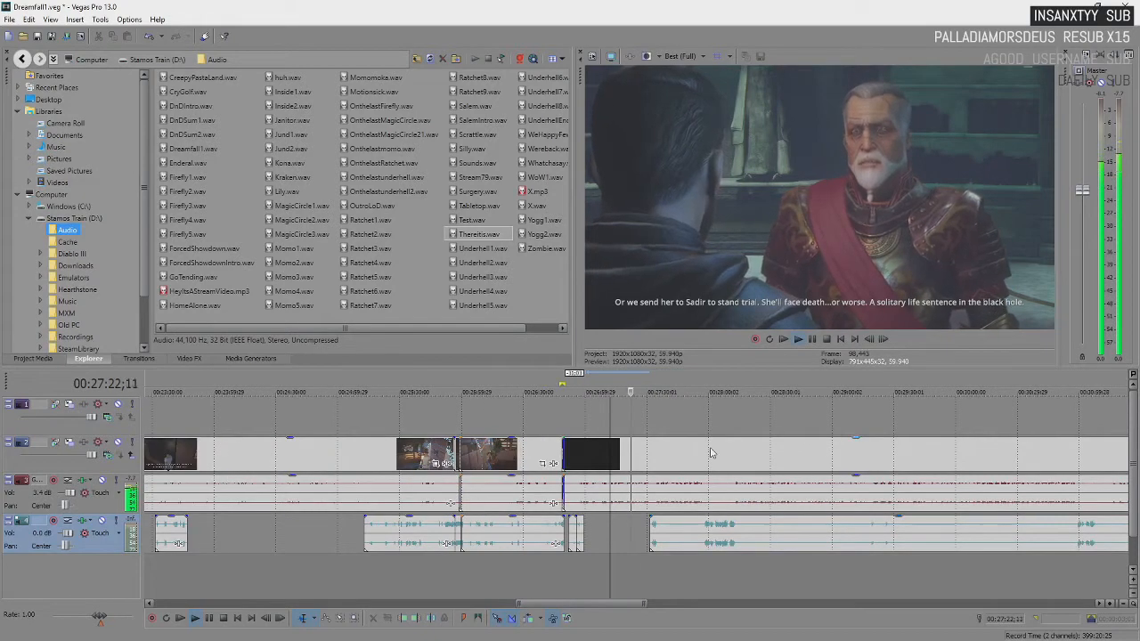
key(Return)
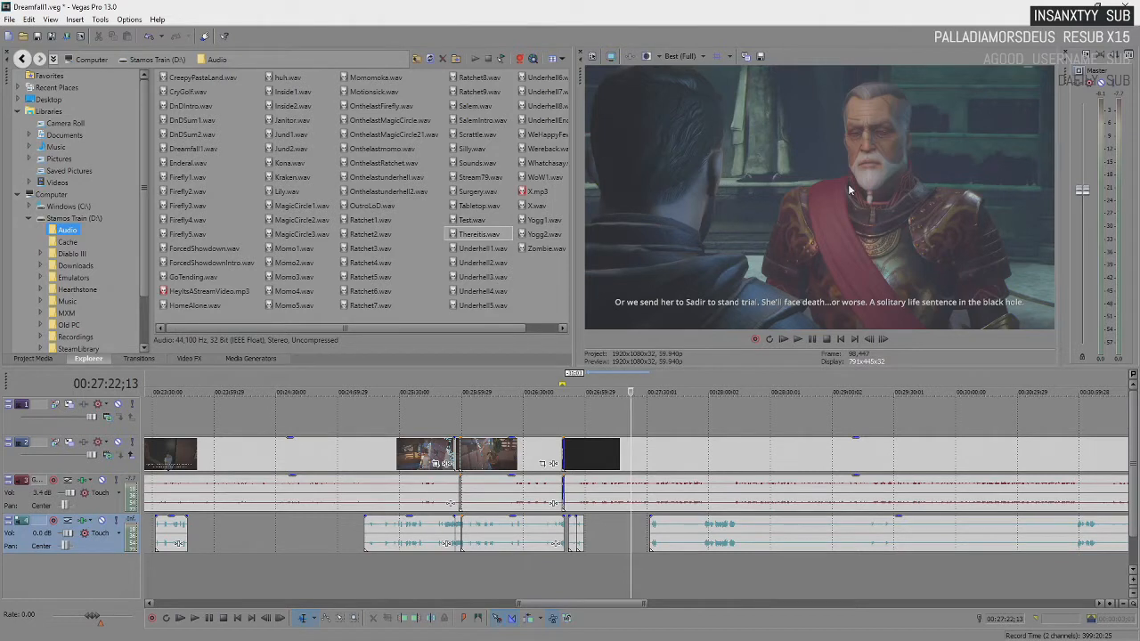
key(space)
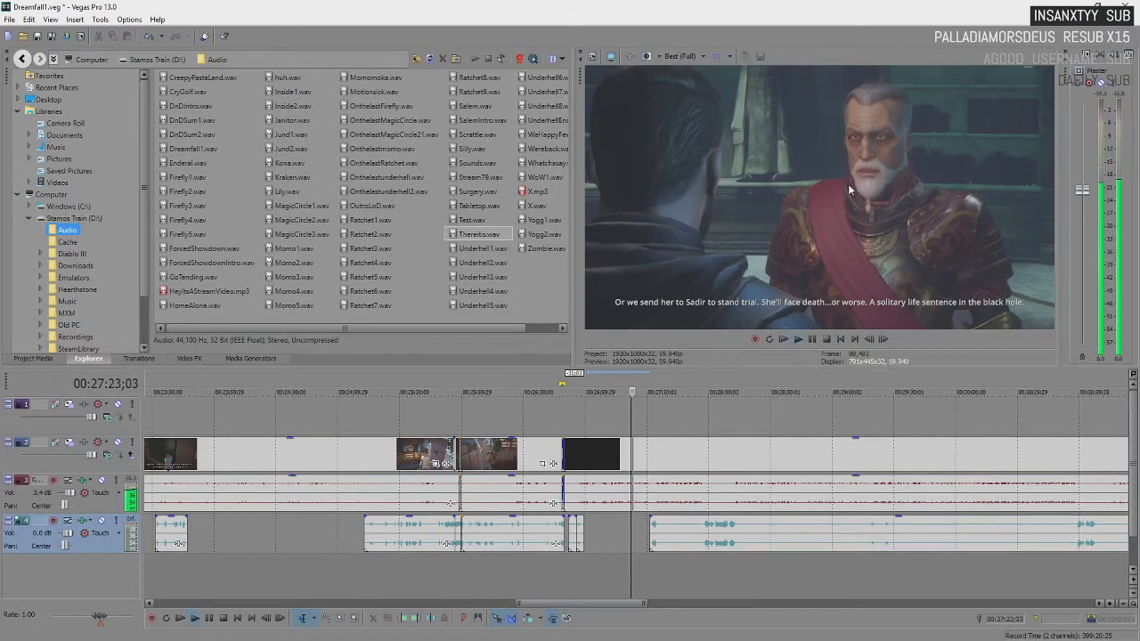
key(space)
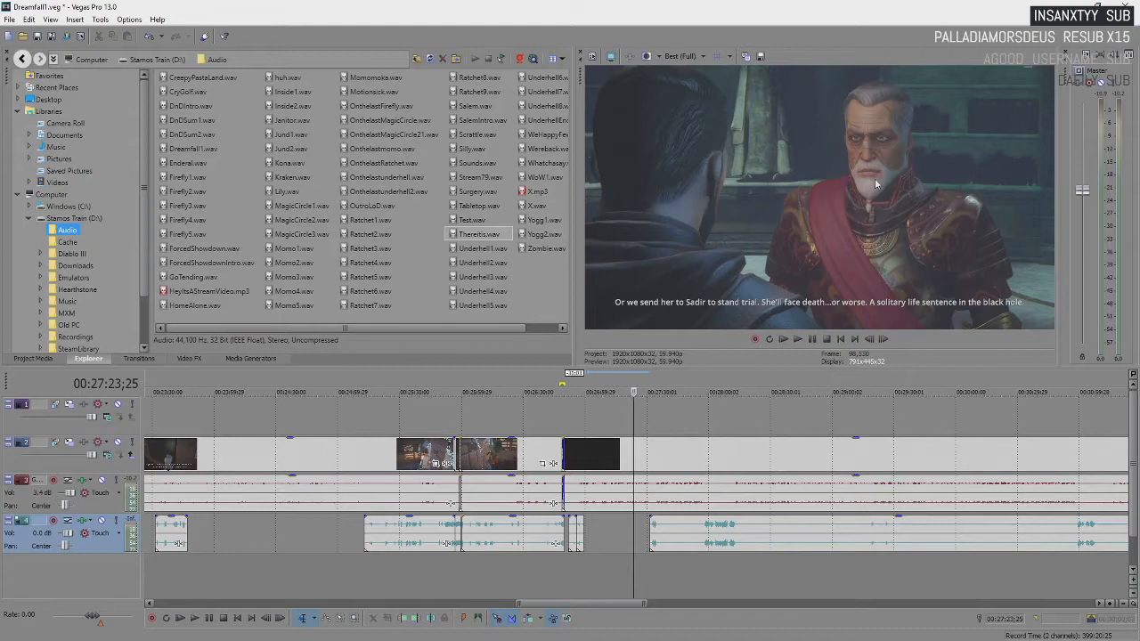
key(space)
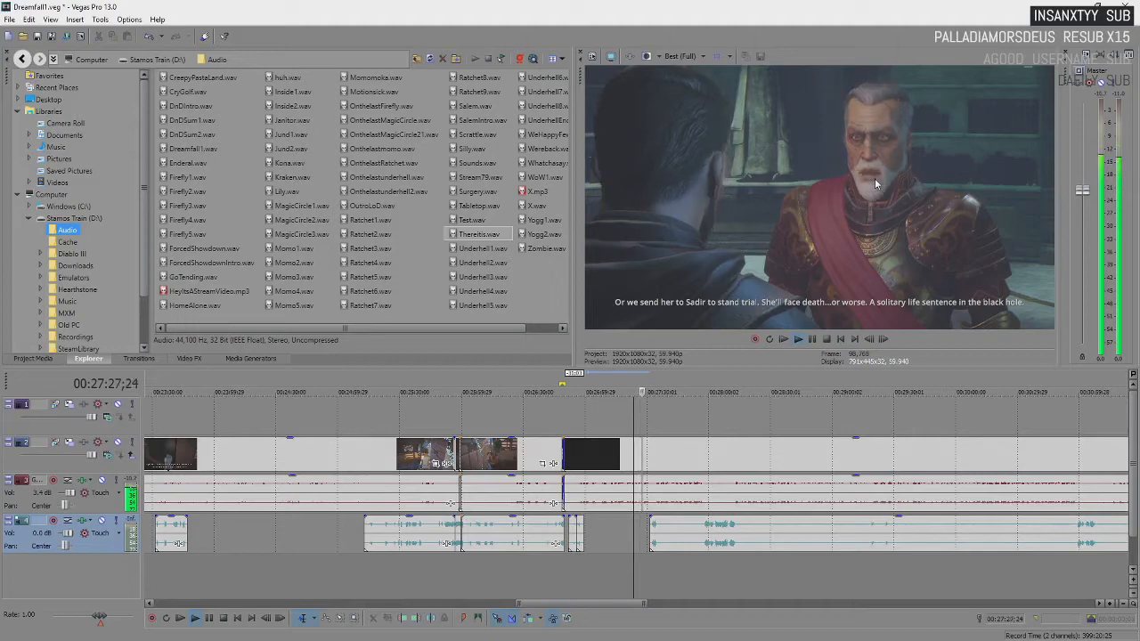
key(space)
key(space)
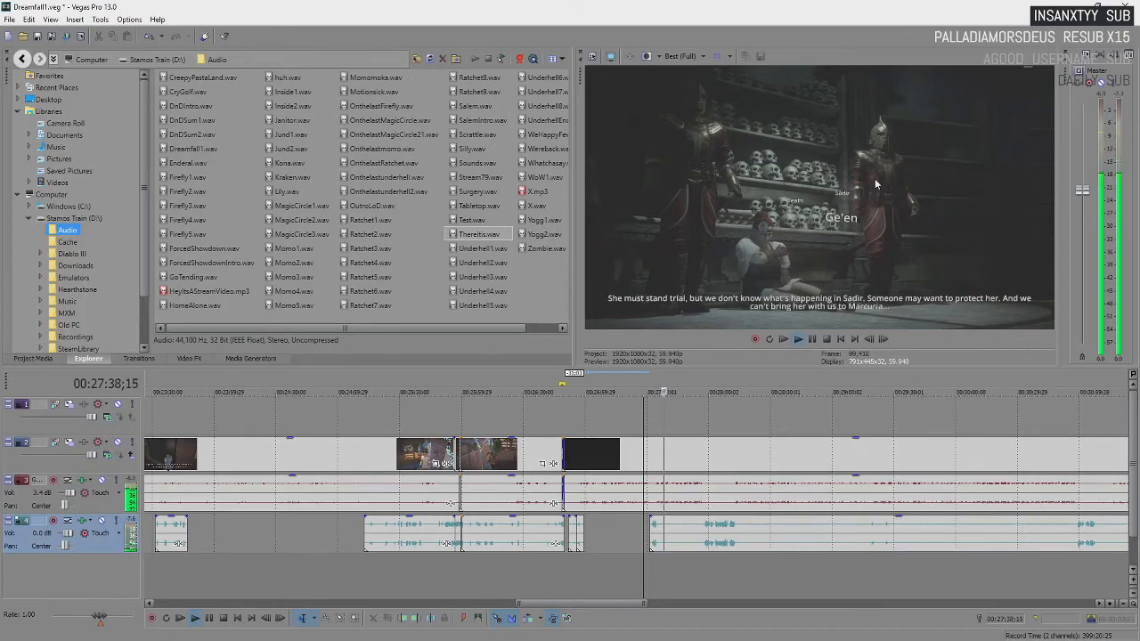
scroll(753, 475, down, 1)
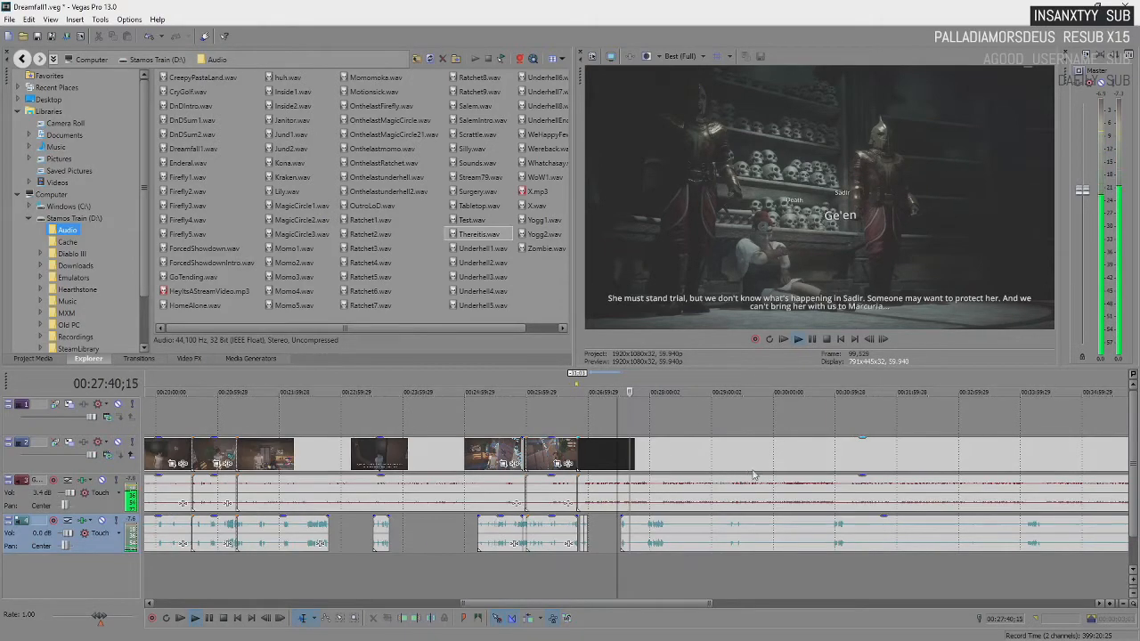
click(646, 545)
scroll(655, 543, up, 2)
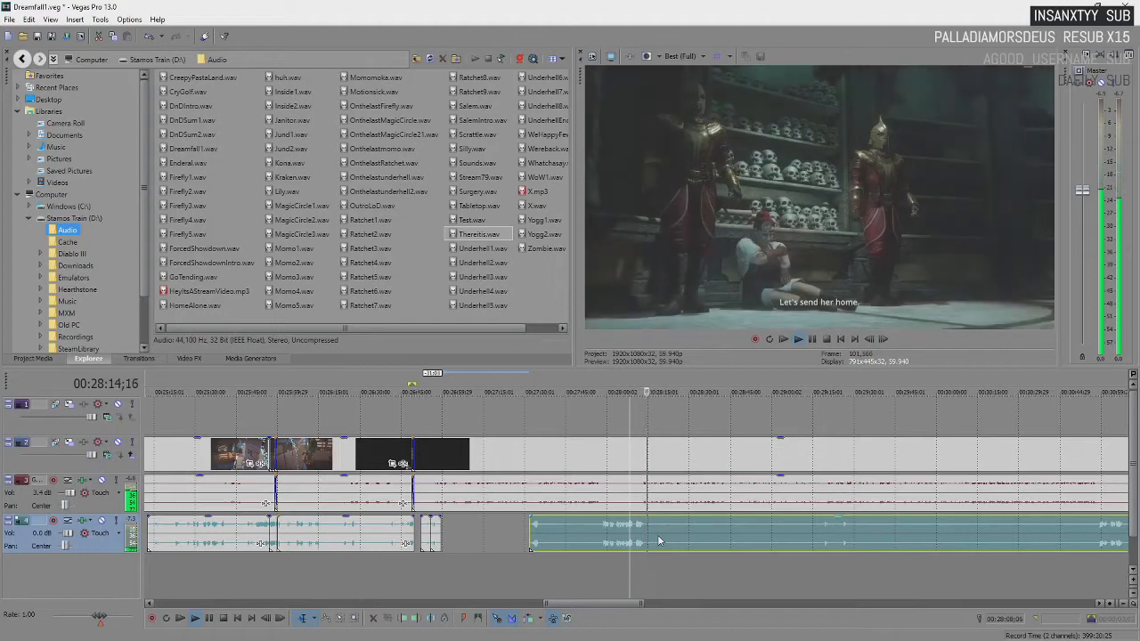
key(Return)
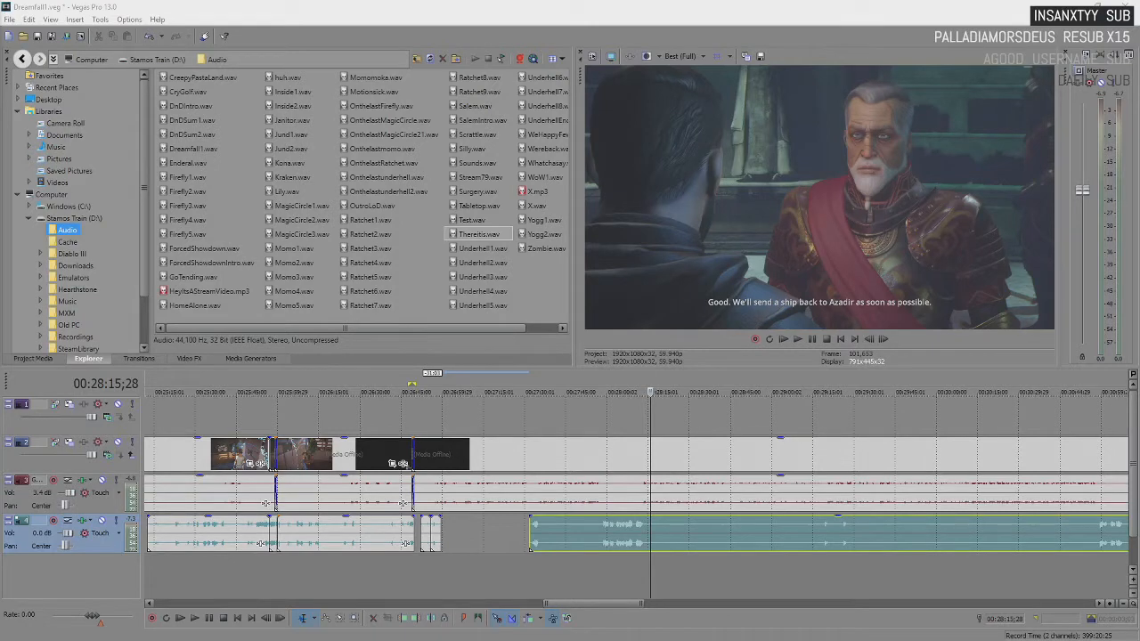
drag(2, 134, 582, 114)
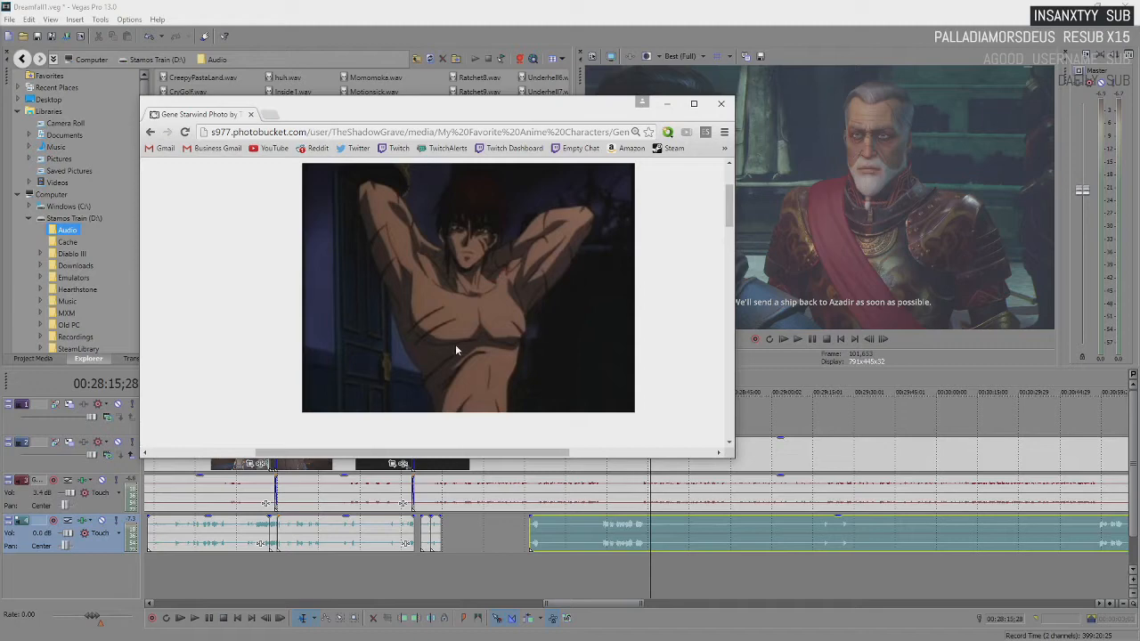
click(721, 105)
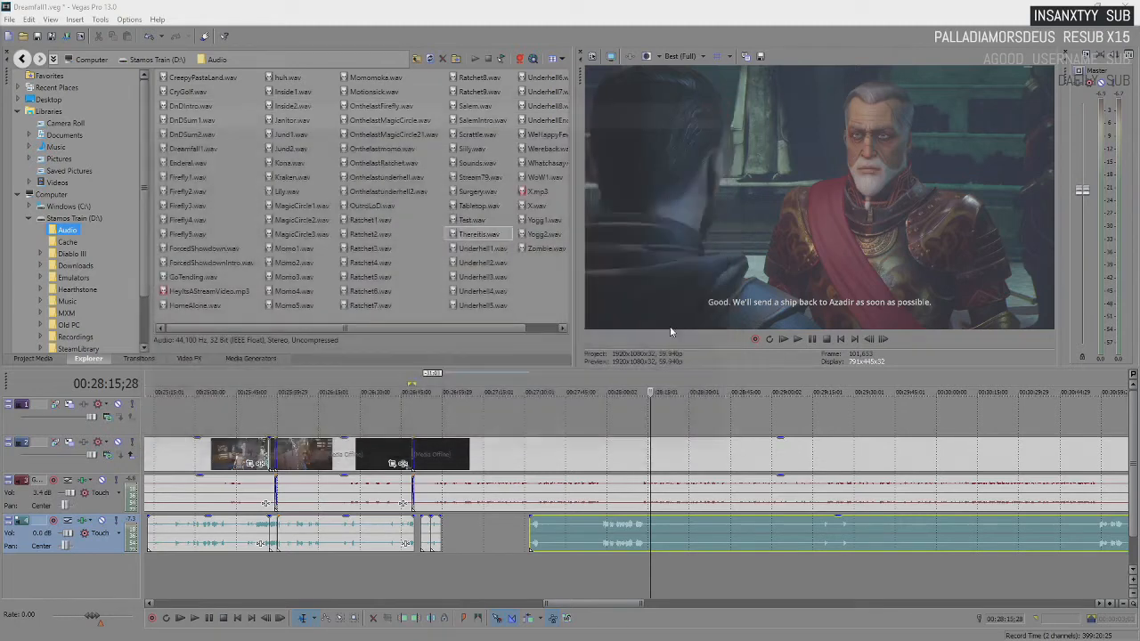
Split the long audio clip on track 4 at 00:28:15;28 during playback.
click(650, 542)
key(space)
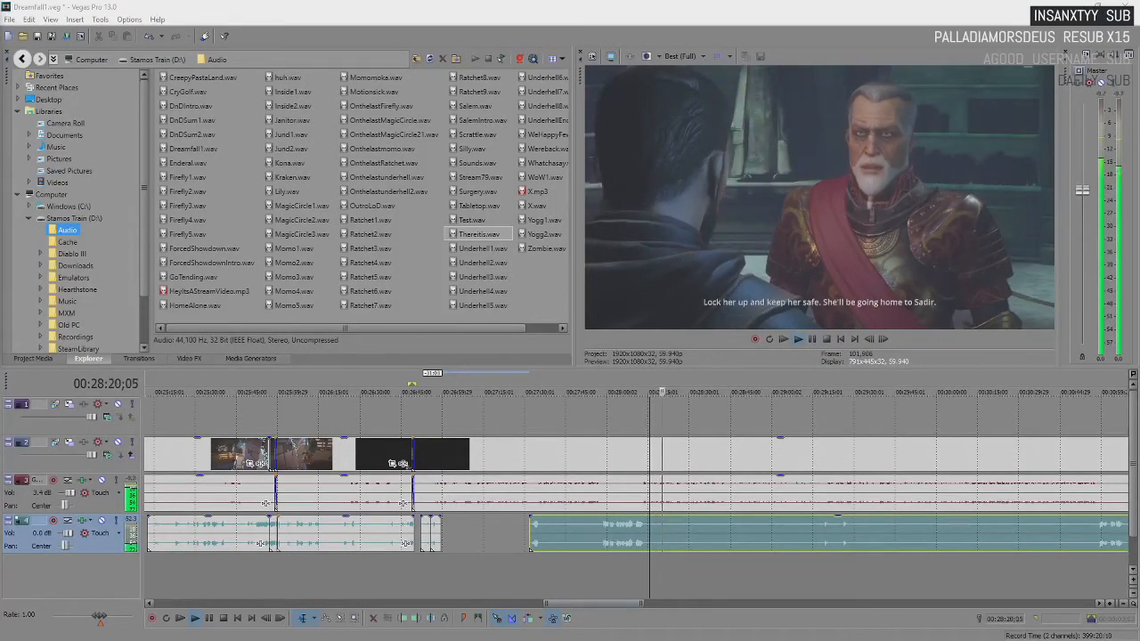
key(s)
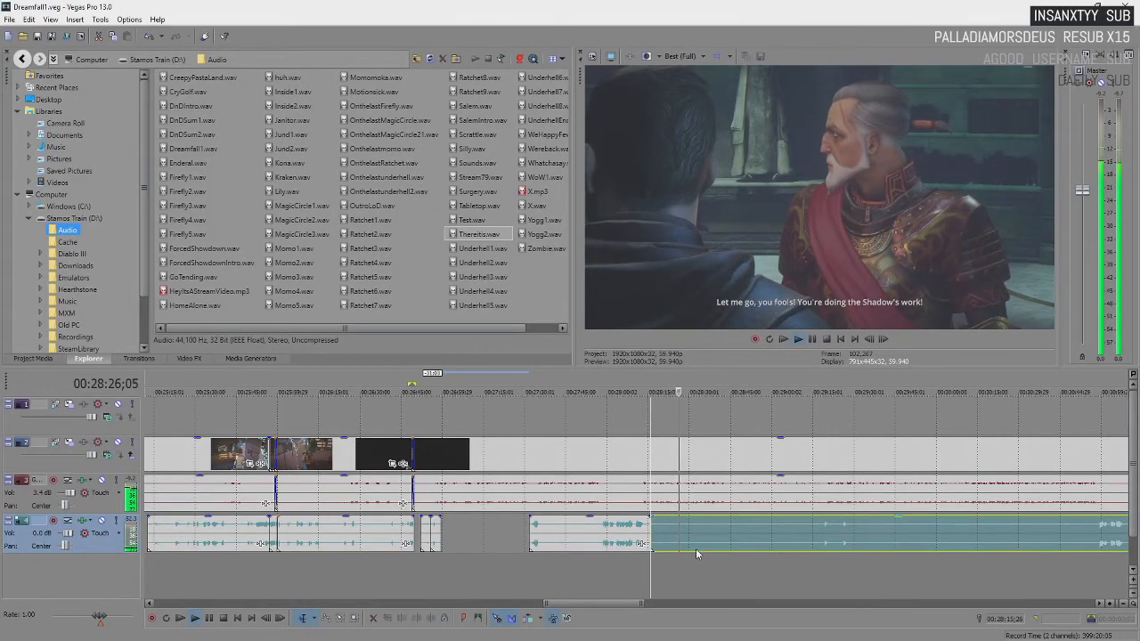
Trim the start of the audio clip after the split on track 4 to about 00:29:17.
scroll(677, 538, down, 4)
scroll(675, 534, up, 2)
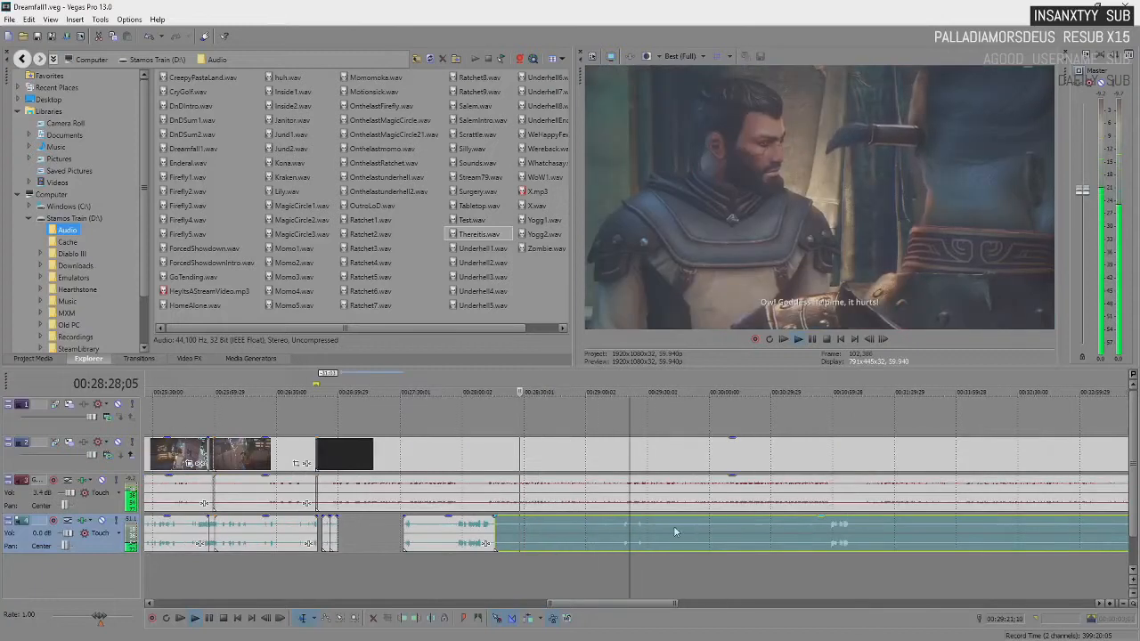
drag(498, 532, 622, 538)
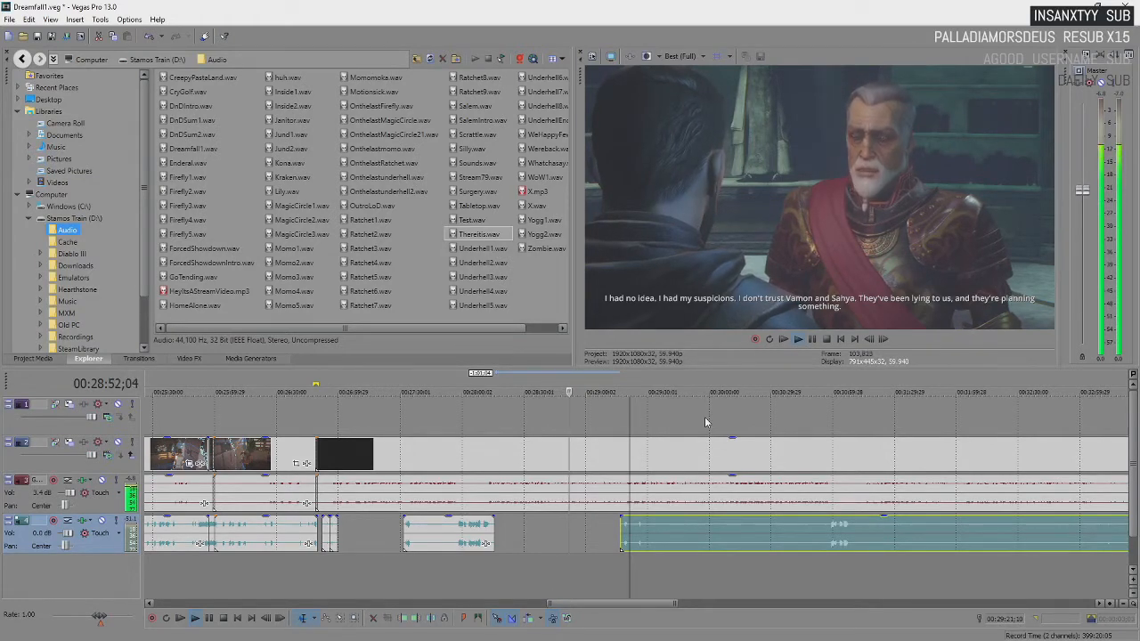
Play through the following dialogue and split the selected audio clip on track 4 at 00:29:28;20.
key(space)
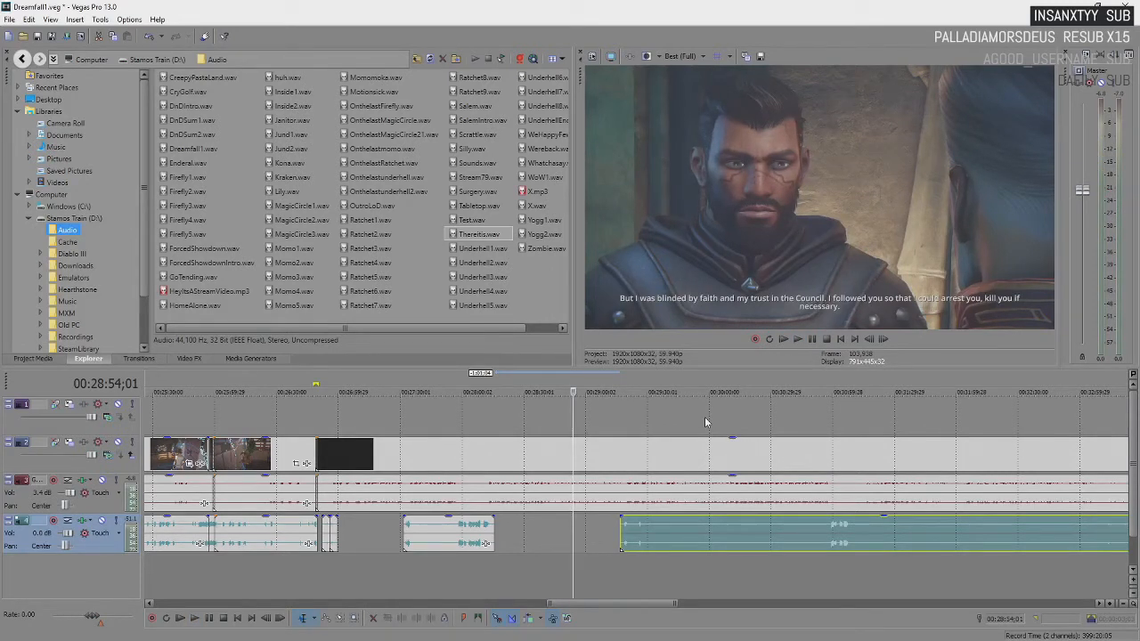
key(space)
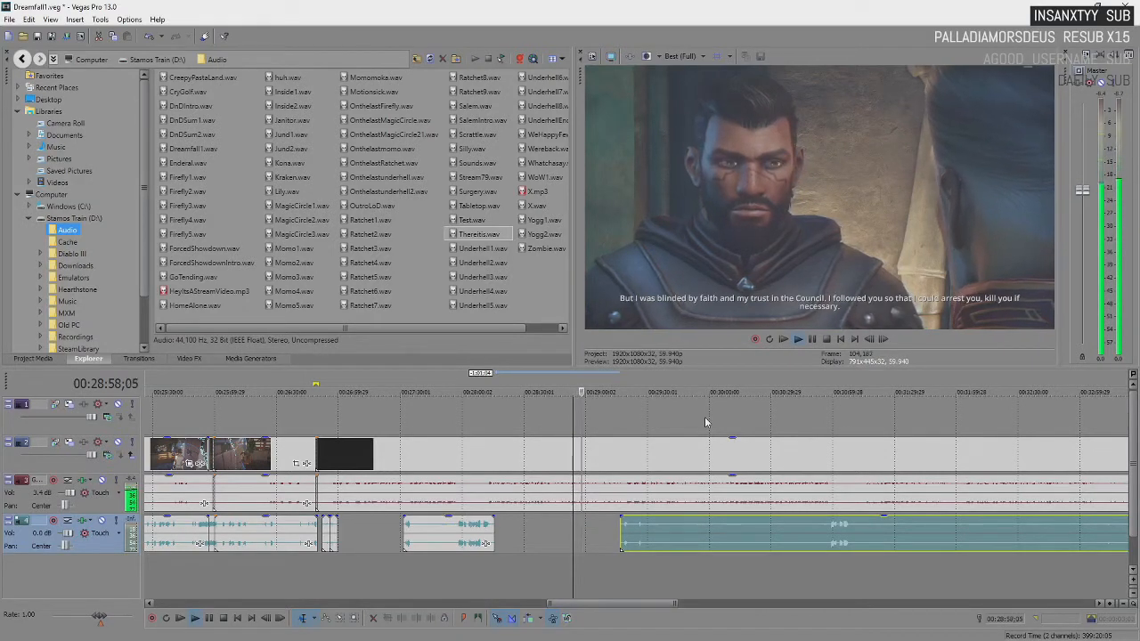
key(space)
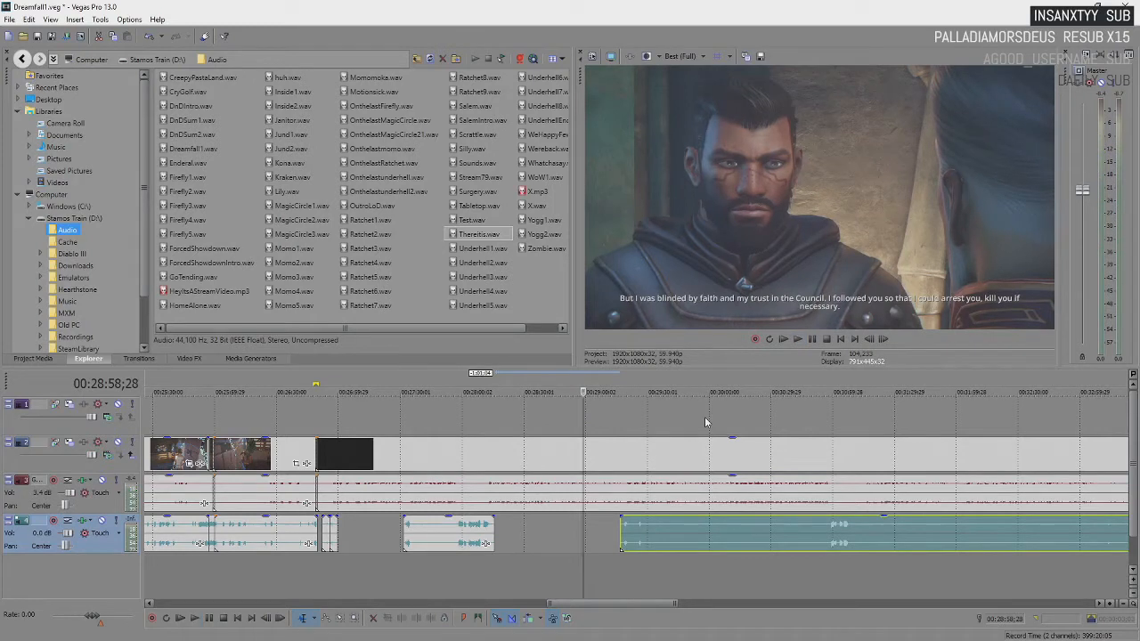
key(space)
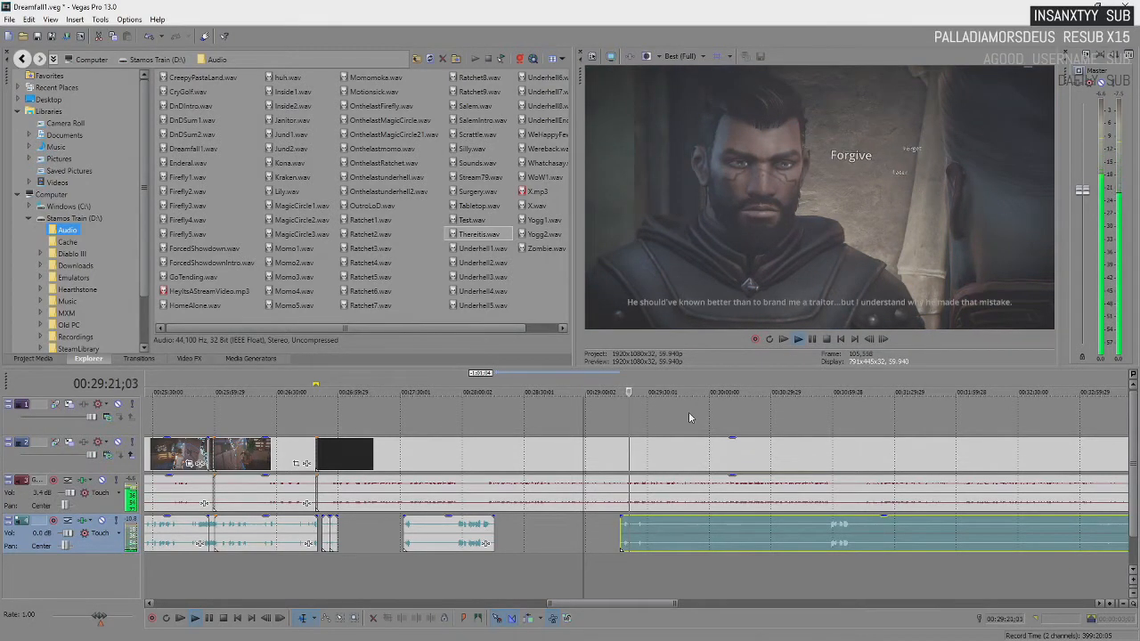
click(674, 545)
scroll(674, 545, up, 3)
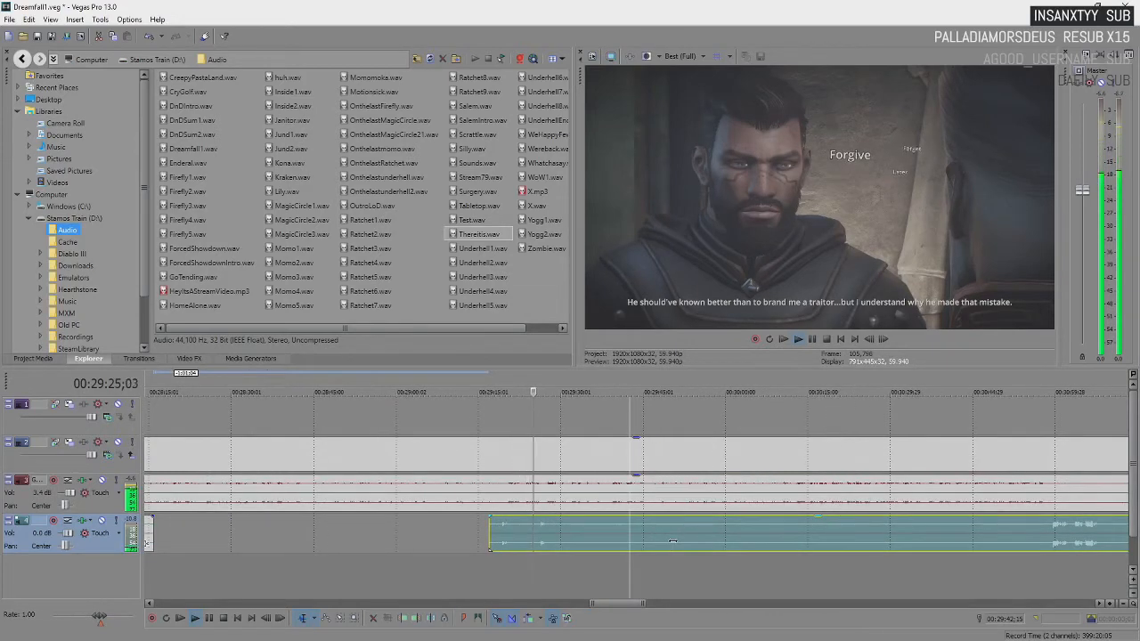
scroll(672, 541, up, 2)
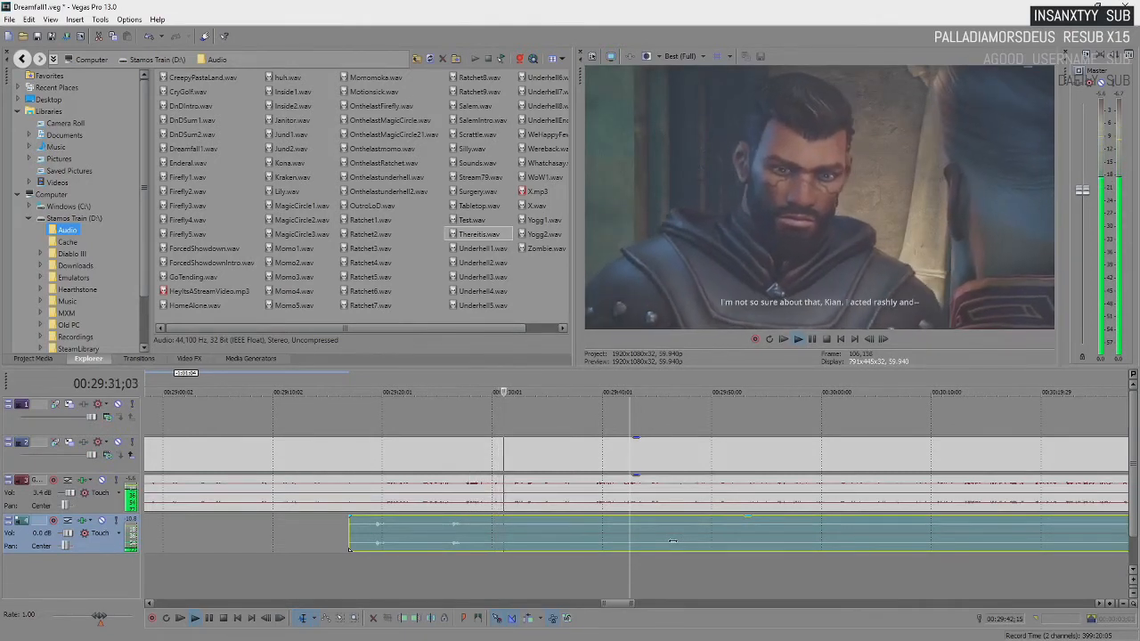
key(Return)
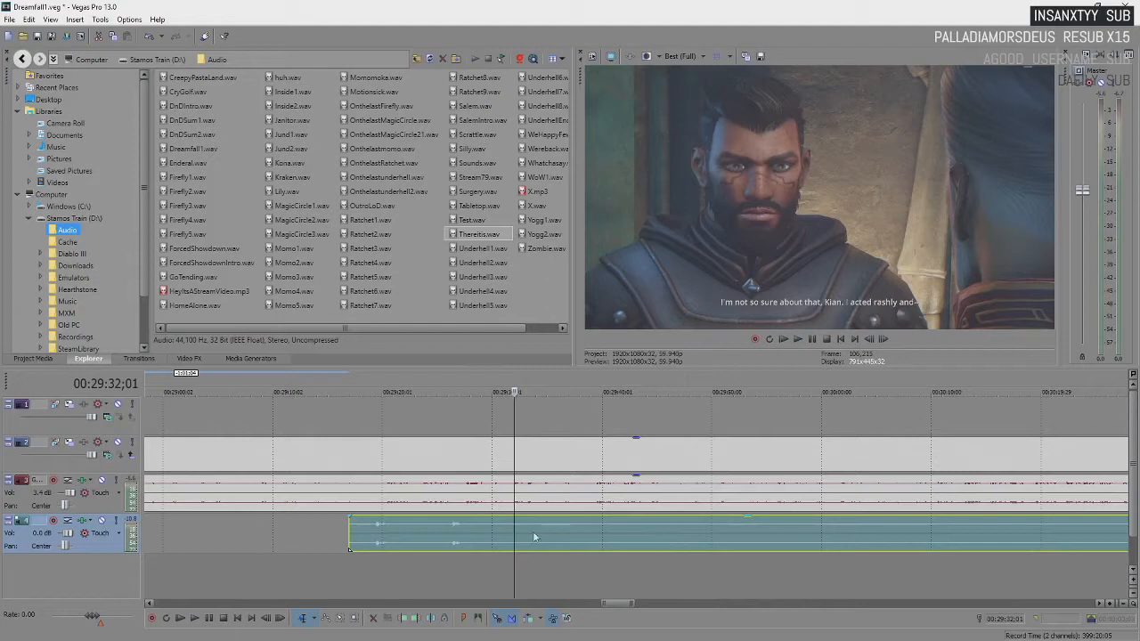
click(478, 532)
key(s)
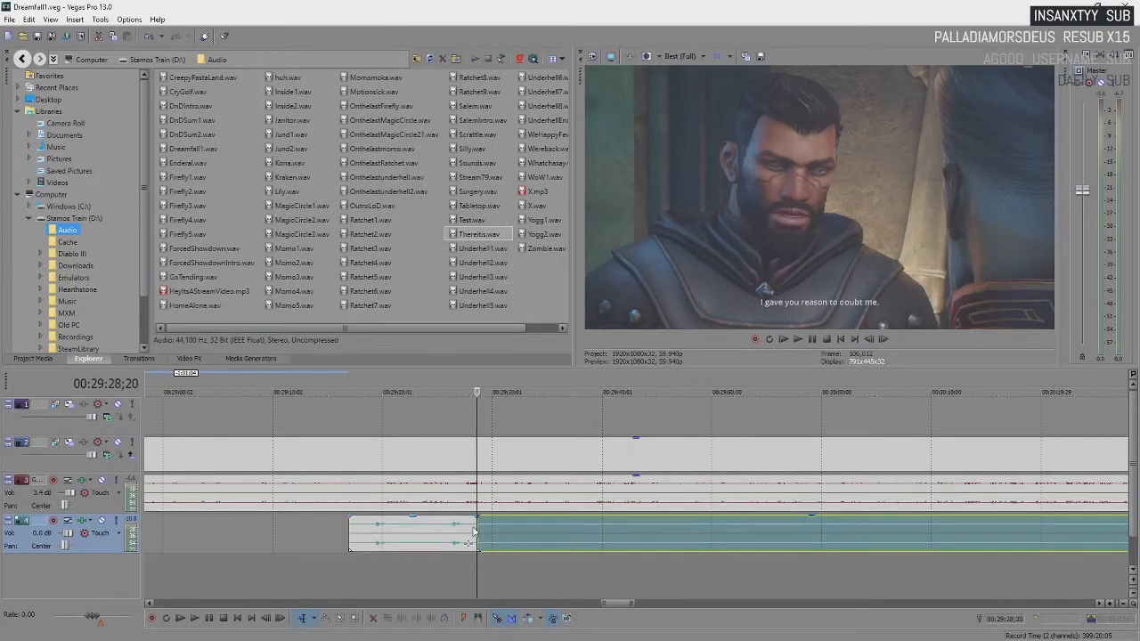
Trim the start of the audio clip after the 00:29:28;20 split on track 4 to about 00:30:57, just before its next waveform.
drag(478, 529, 646, 527)
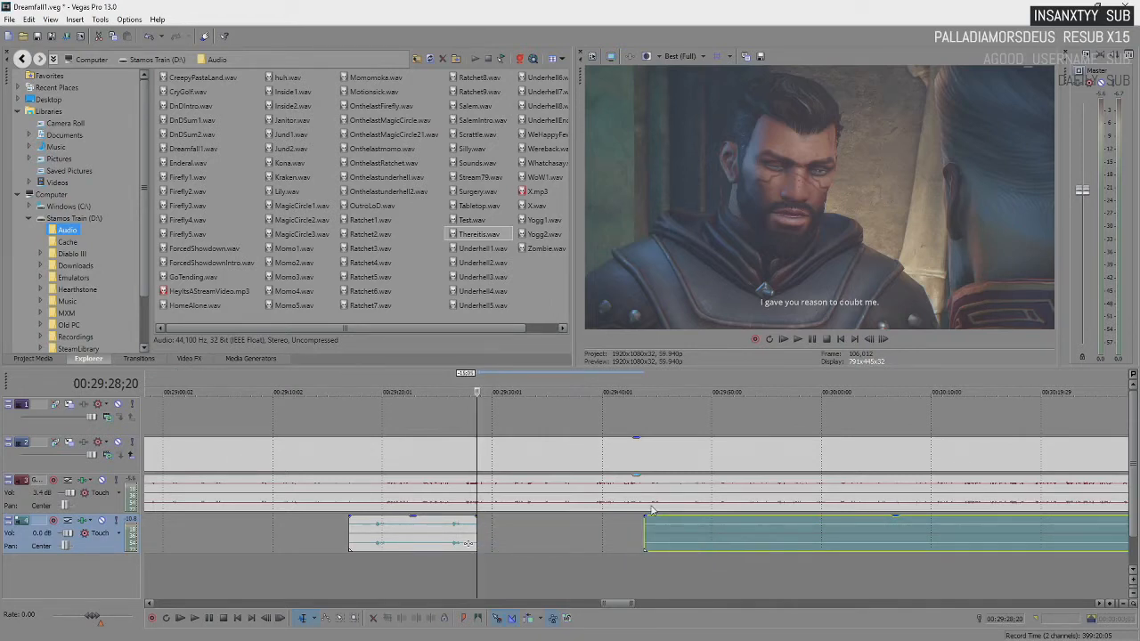
key(space)
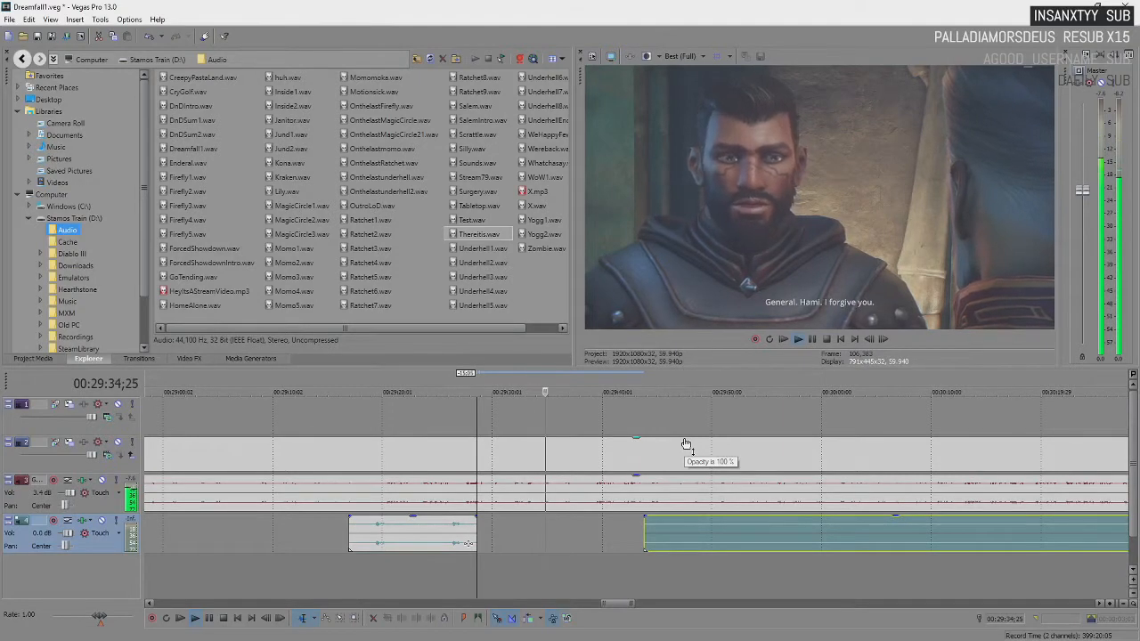
scroll(685, 445, down, 6)
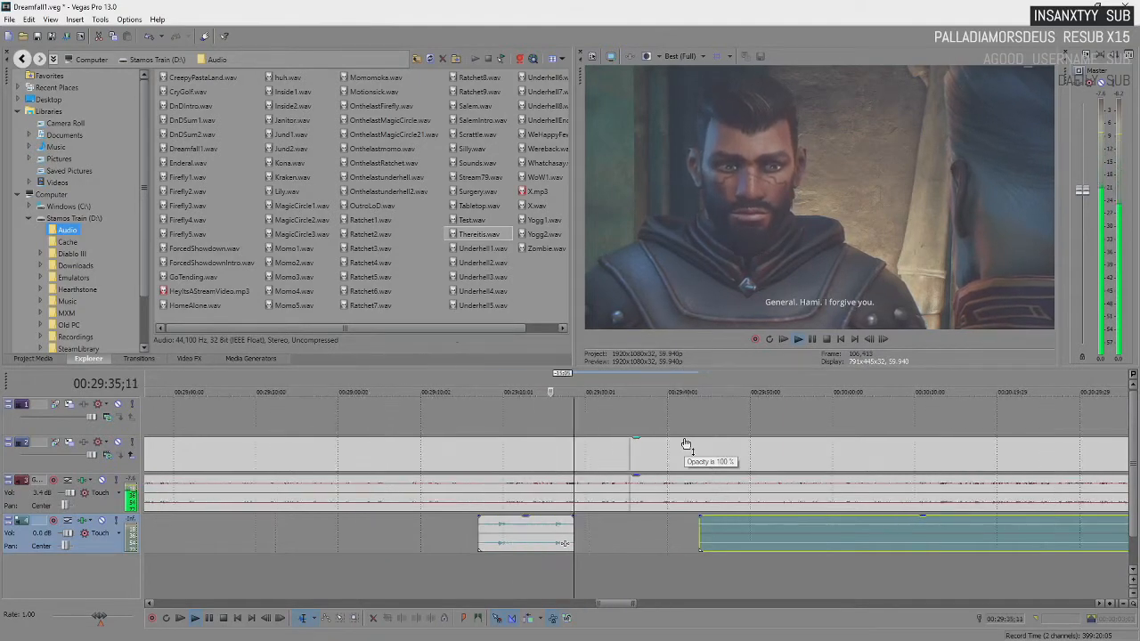
click(797, 537)
scroll(795, 538, up, 3)
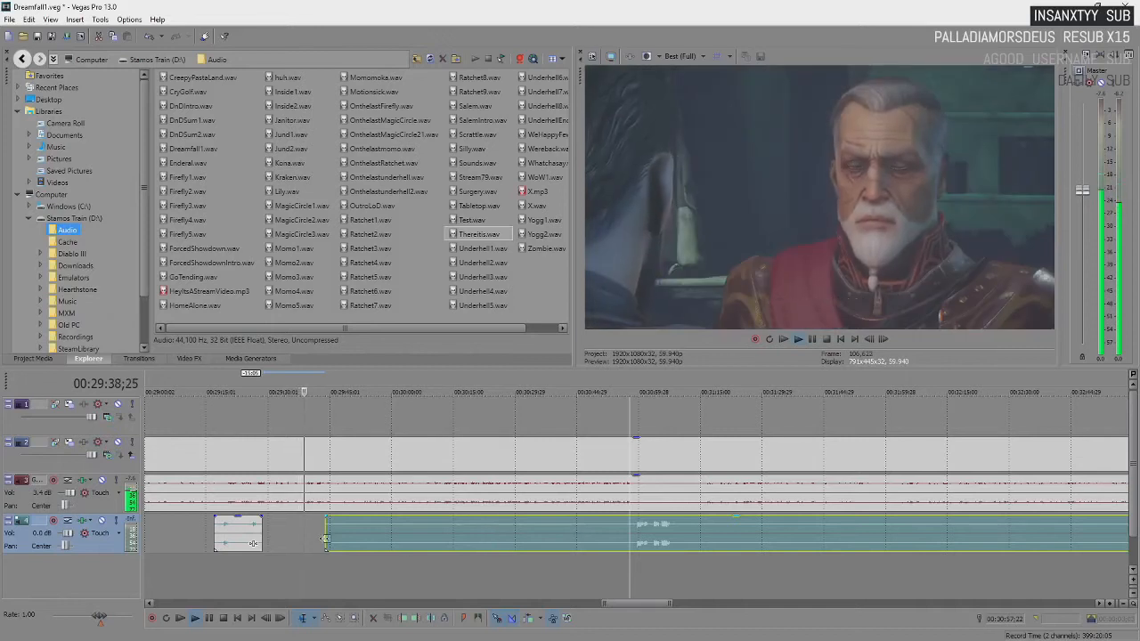
drag(326, 539, 630, 539)
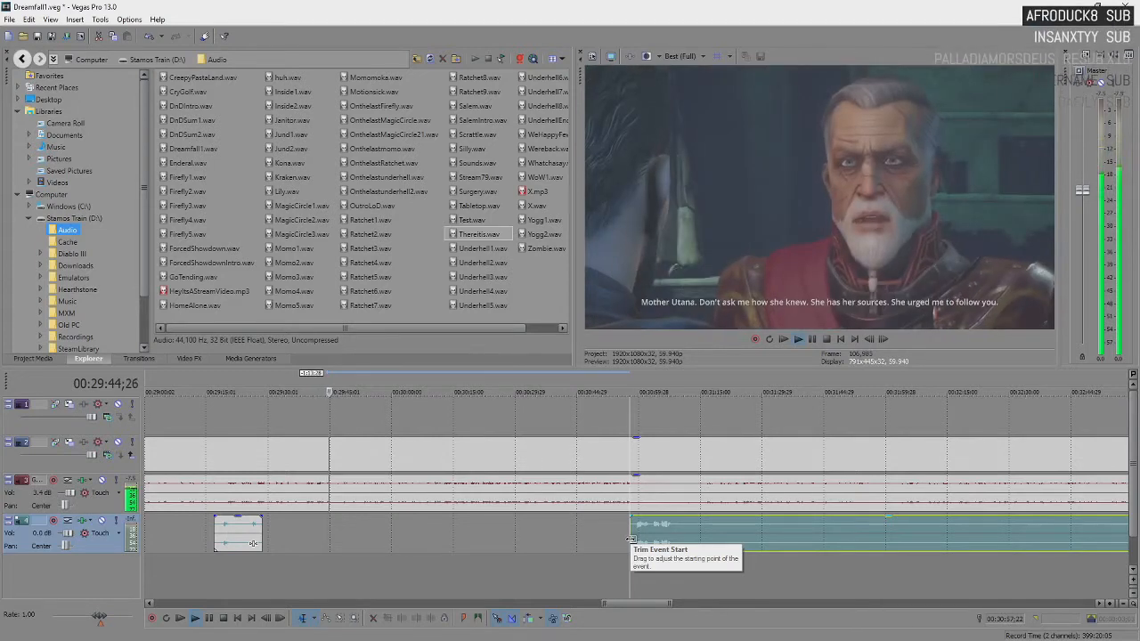
Play on through the dialogue with the general, pausing at 00:29:45;14, 00:30:09;12 and 00:30:45;24.
key(Return)
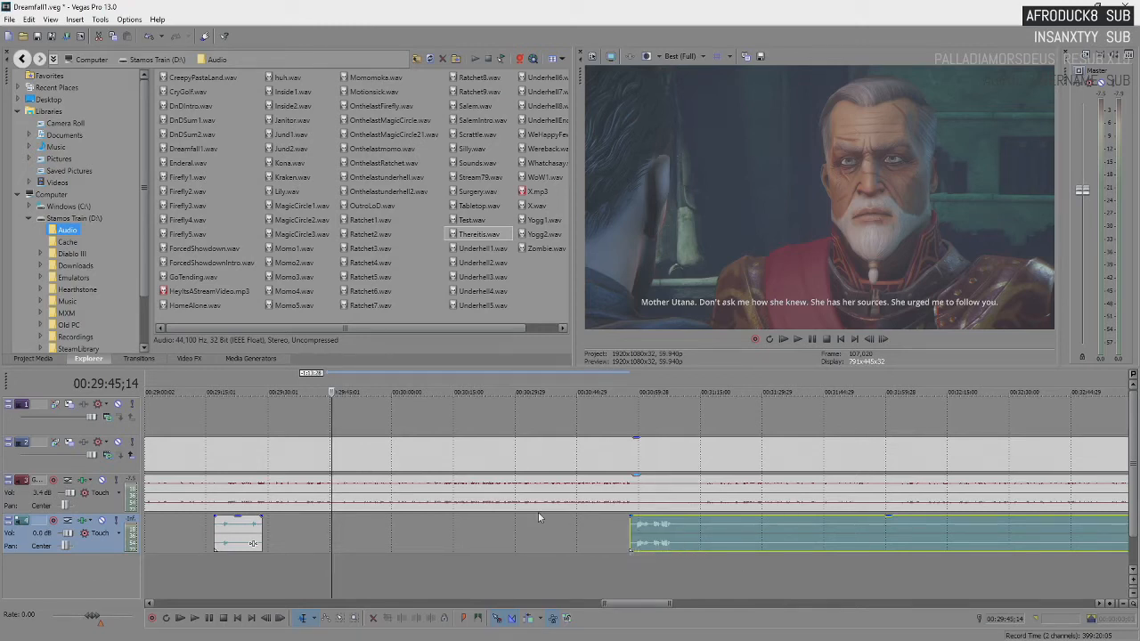
key(space)
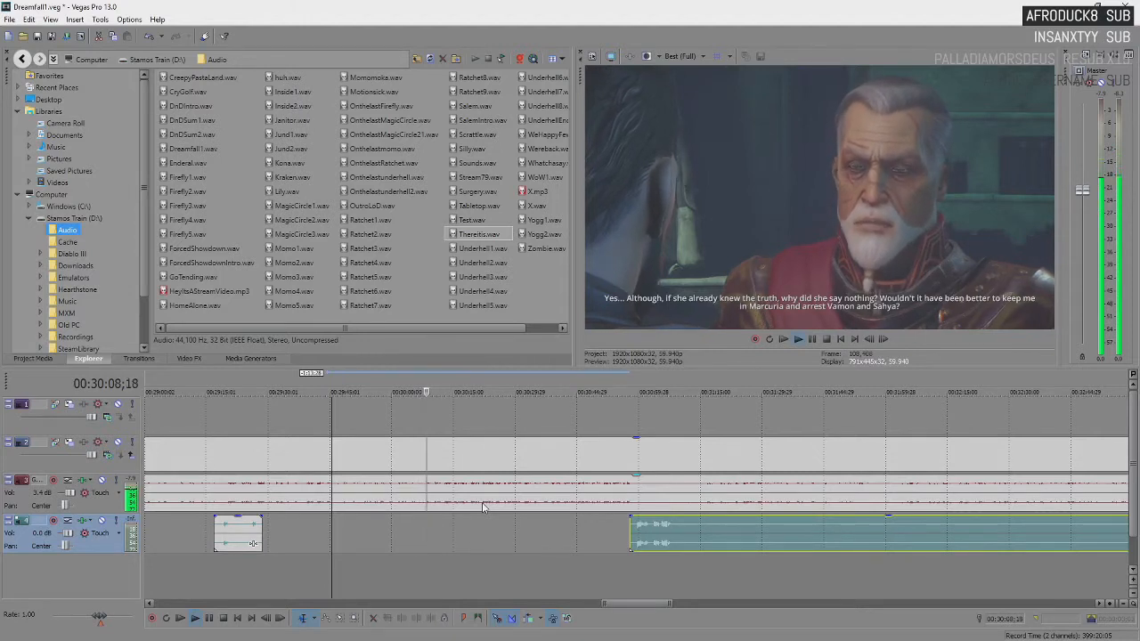
key(Return)
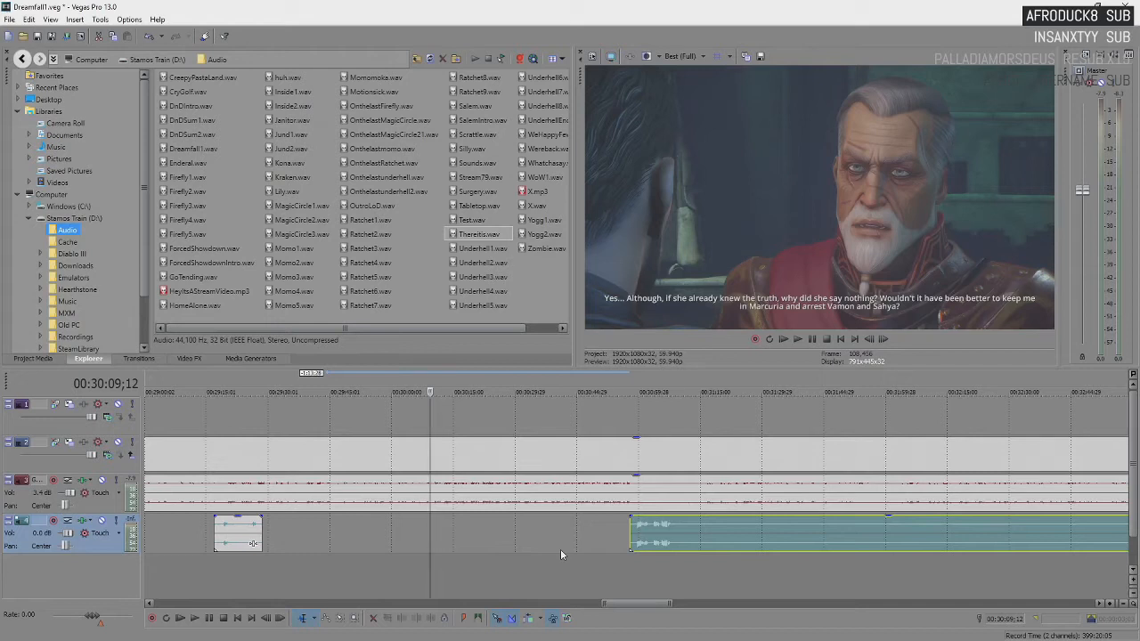
key(space)
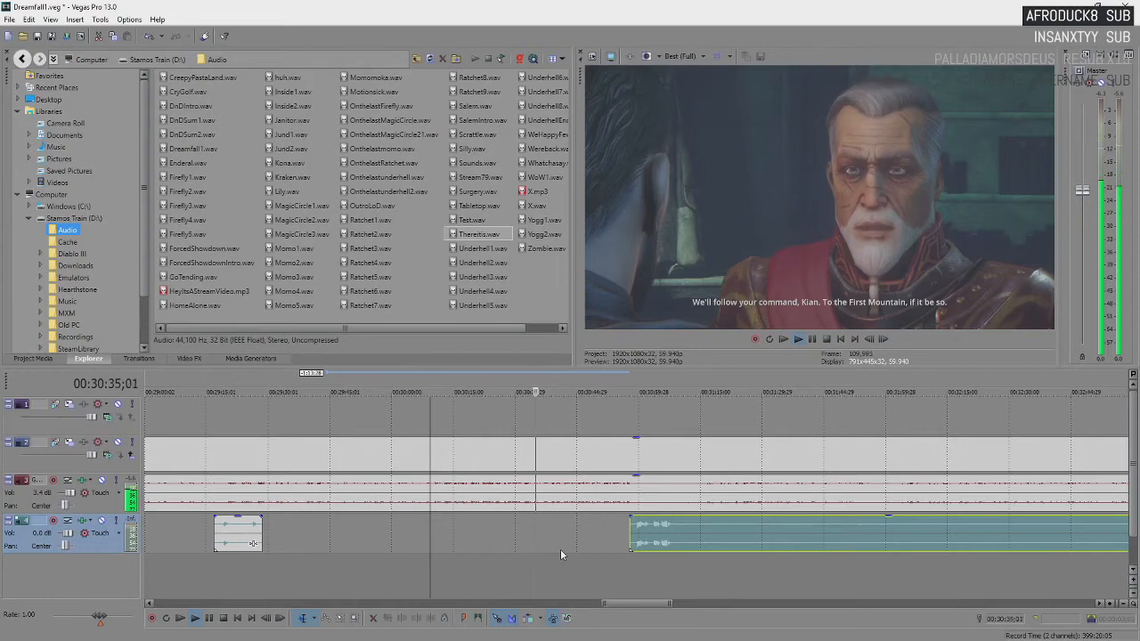
scroll(561, 549, down, 2)
scroll(538, 552, down, 1)
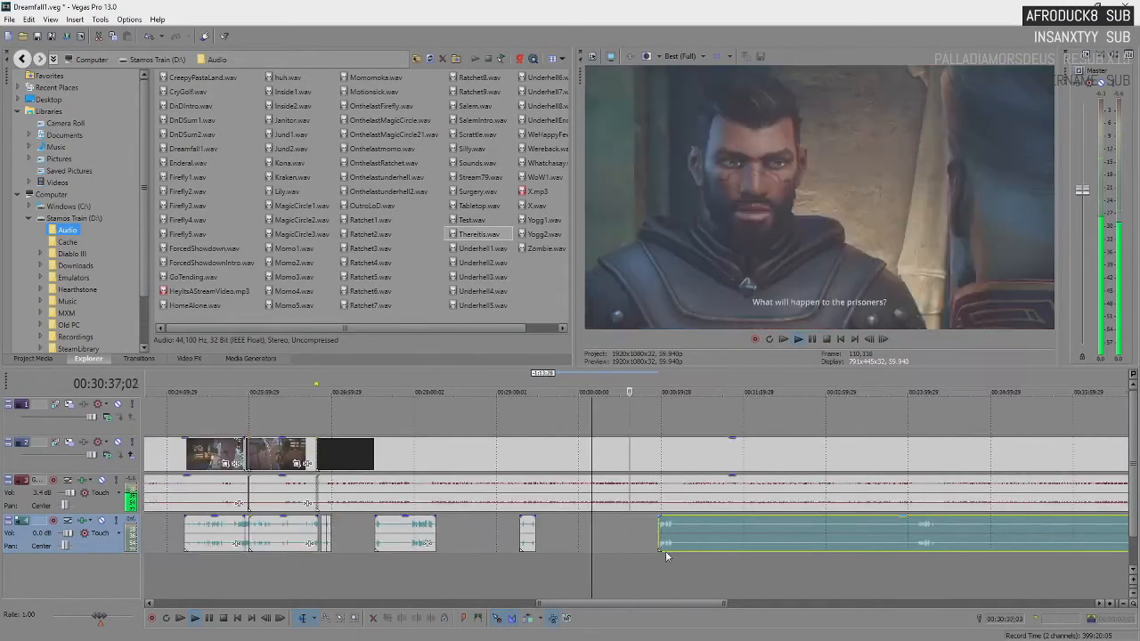
click(669, 537)
scroll(669, 538, up, 2)
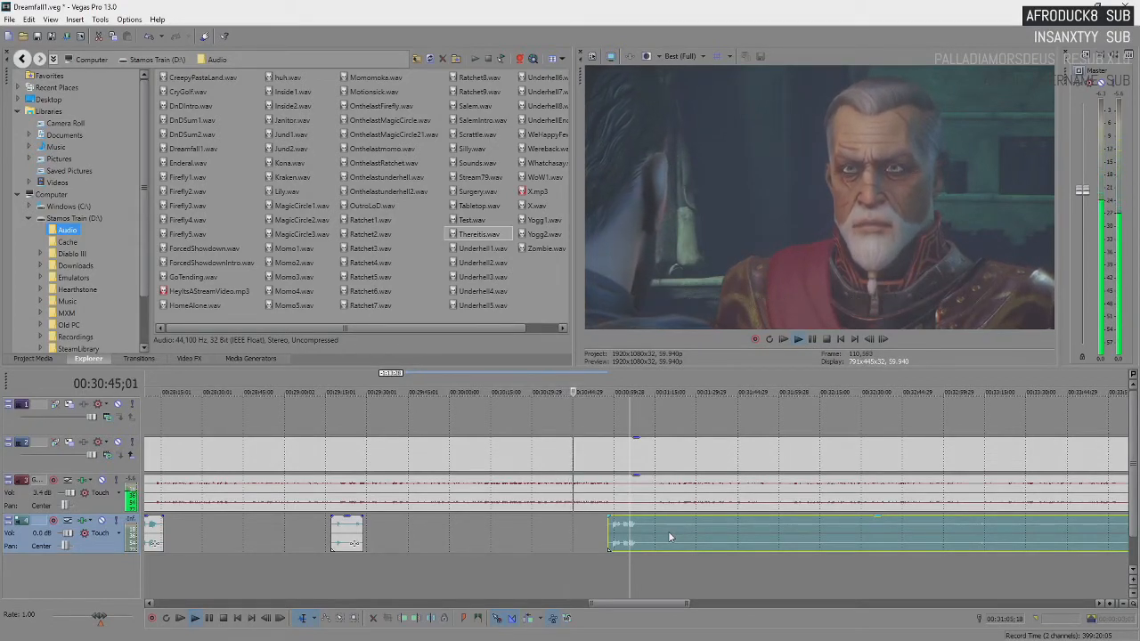
key(Return)
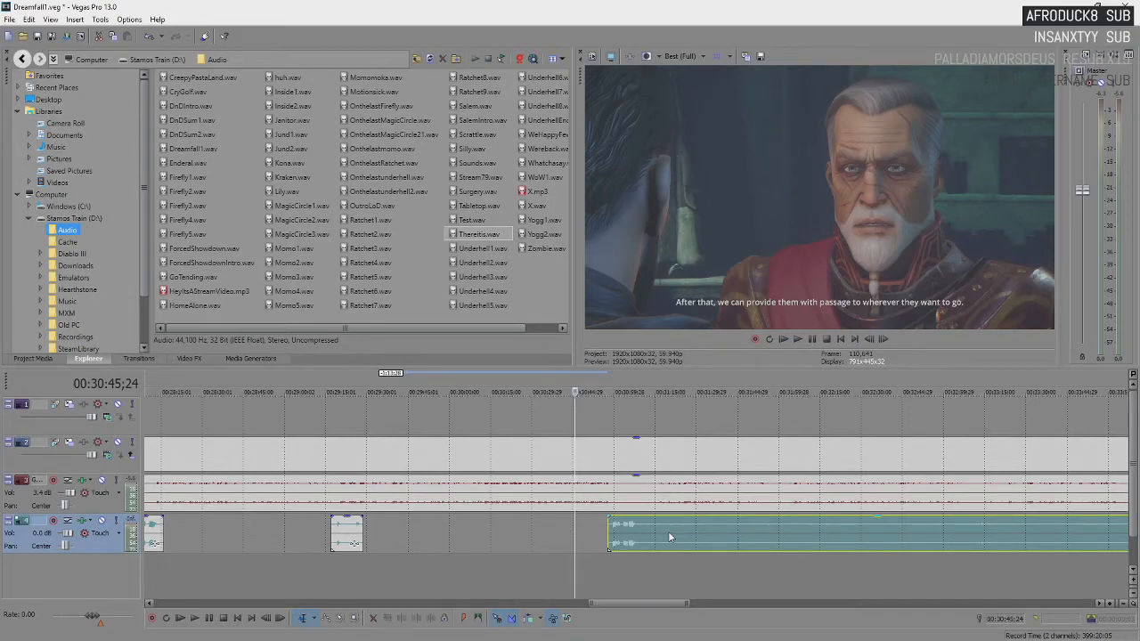
key(space)
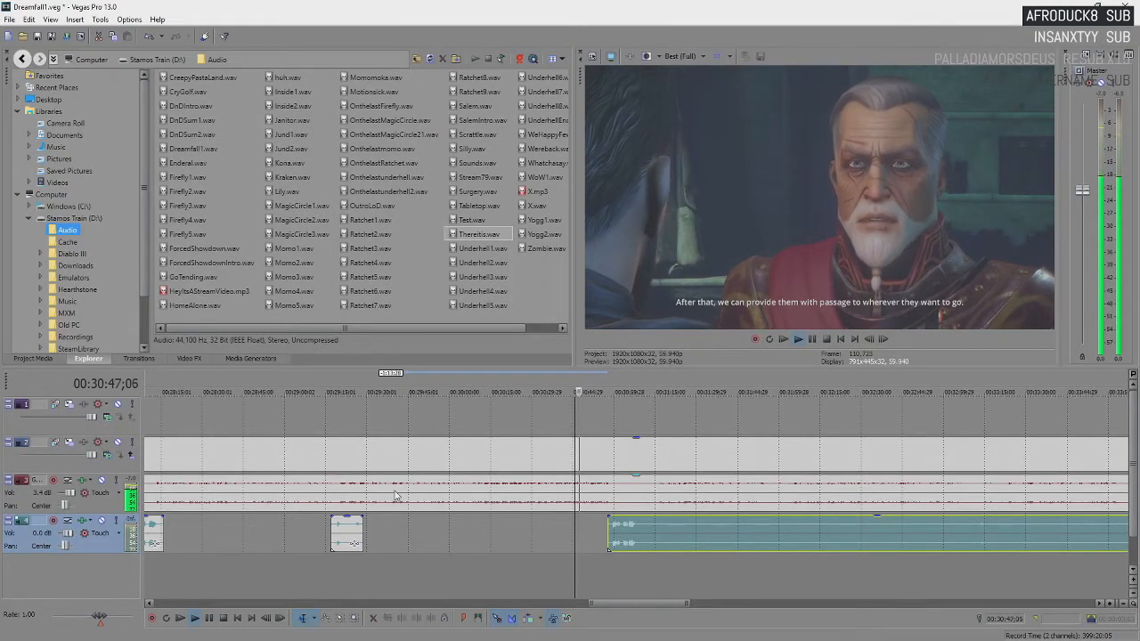
Split the audio clip on track 4 at 00:31:08;04 and trim the start of the remainder to about 00:31:33.
scroll(682, 525, down, 2)
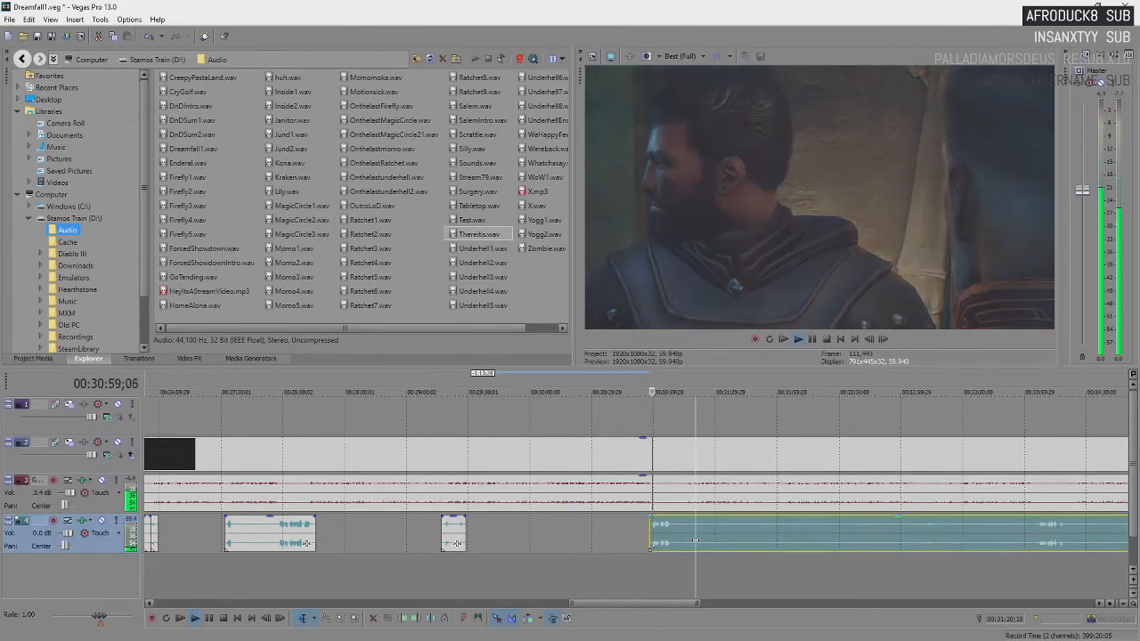
scroll(682, 540, up, 3)
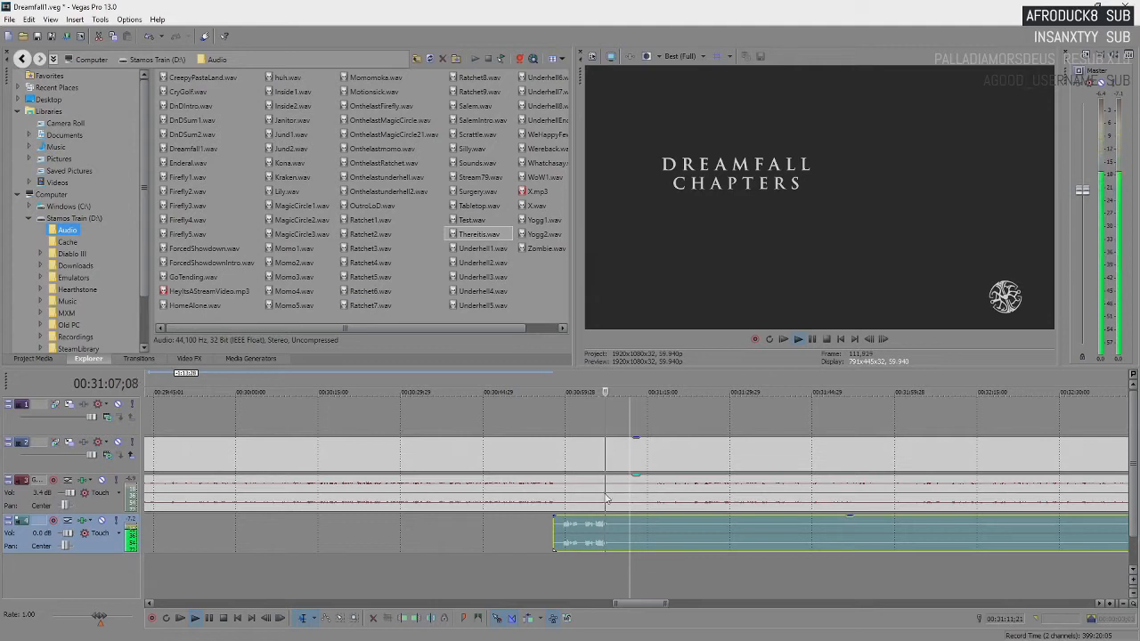
key(space)
key(s)
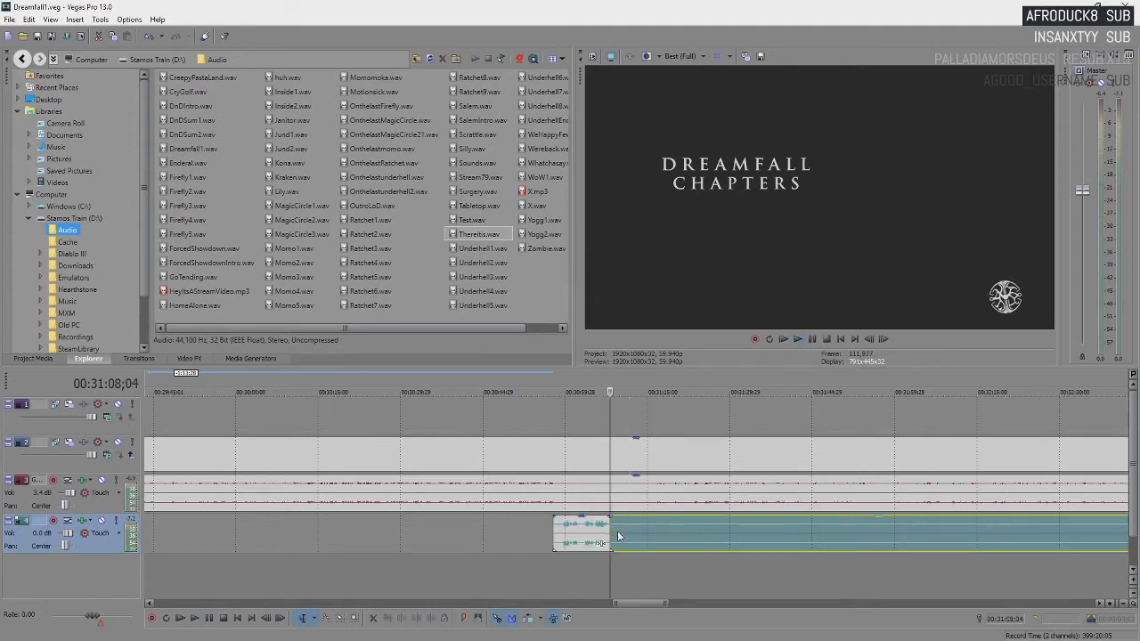
drag(611, 531, 751, 531)
Play past the title card, step back a few frames, and split the gameplay video with its audio at about 00:31:11;13.
key(space)
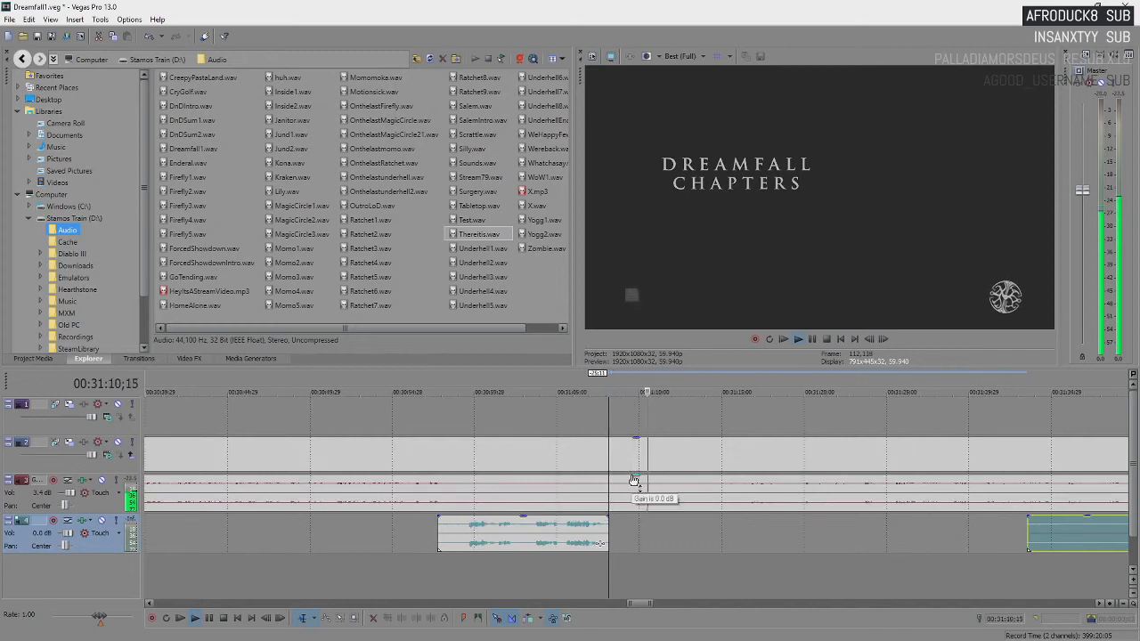
key(Return)
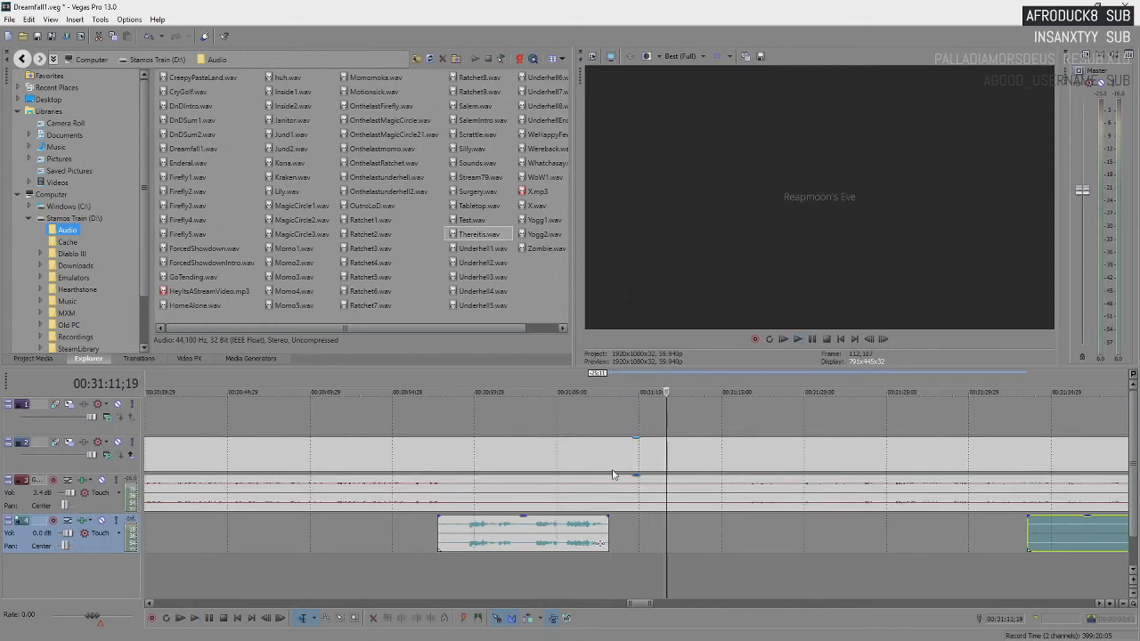
key(Left)
key(Left)
key(Left)
key(Left)
key(Left)
key(Left)
key(Left)
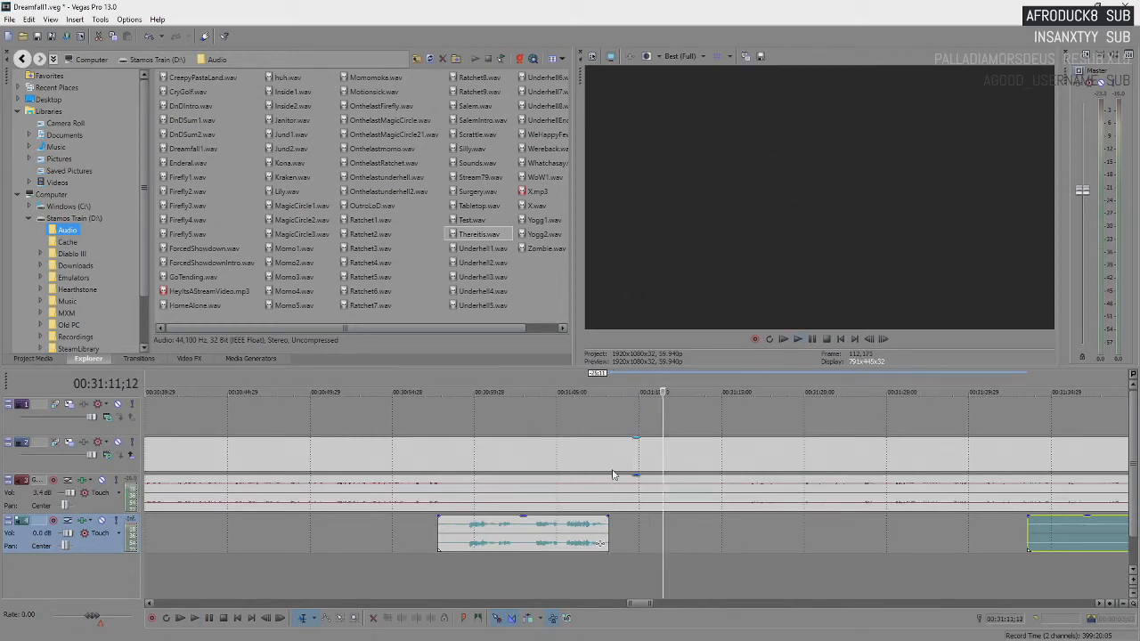
click(662, 460)
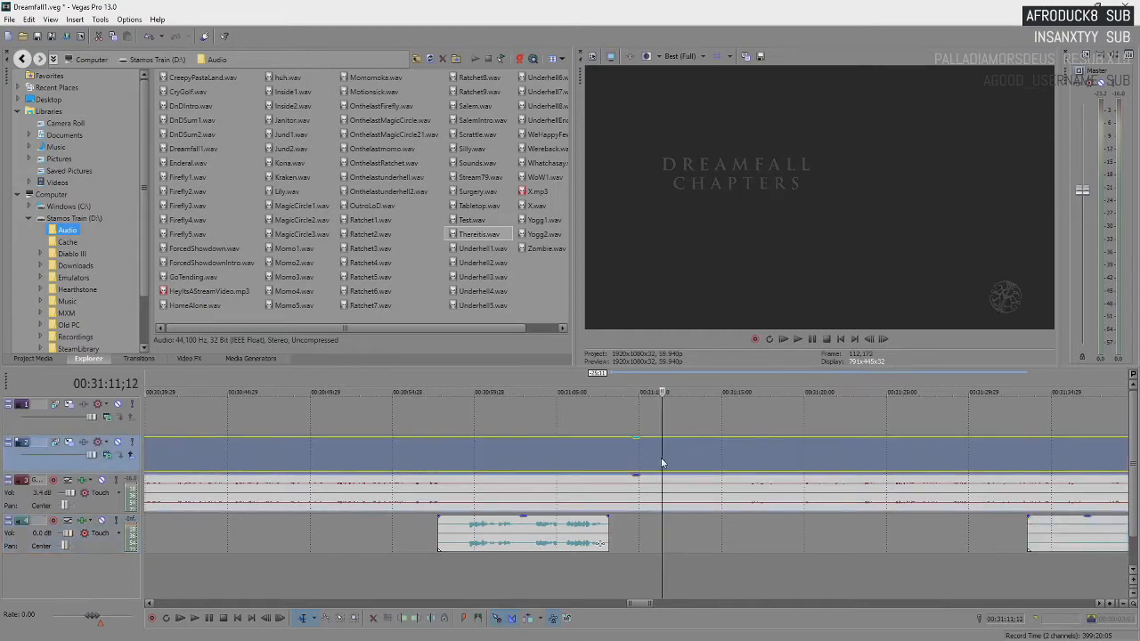
key(s)
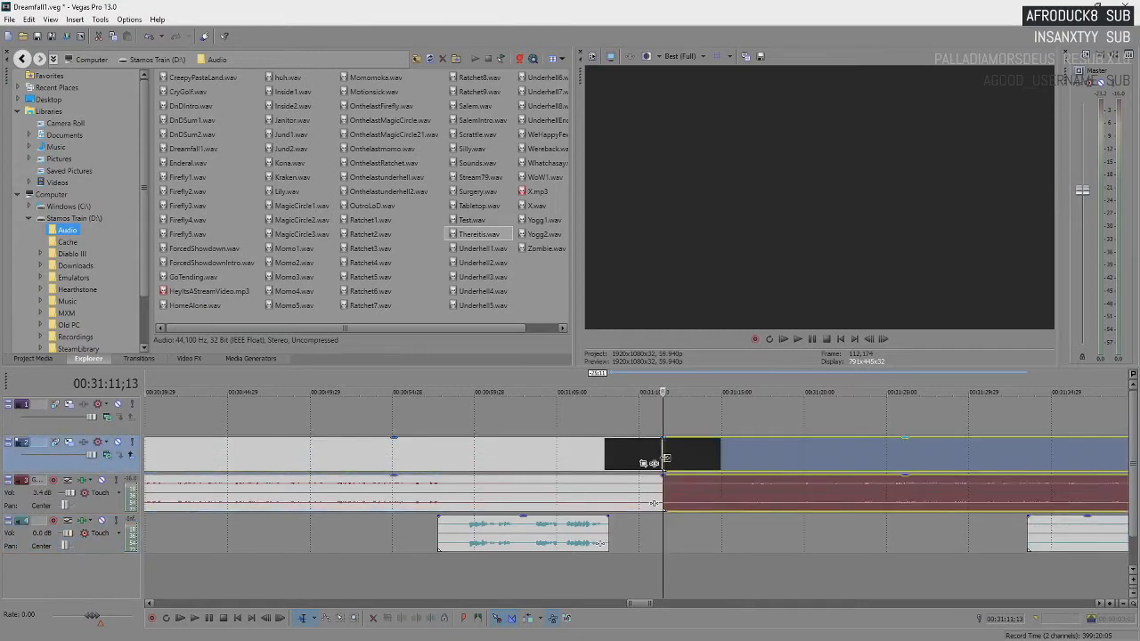
Trim the gameplay clip before the split back to about 00:31:06 and shift all following clips earlier to form a 1;00 crossfade.
drag(660, 460, 576, 462)
click(687, 465)
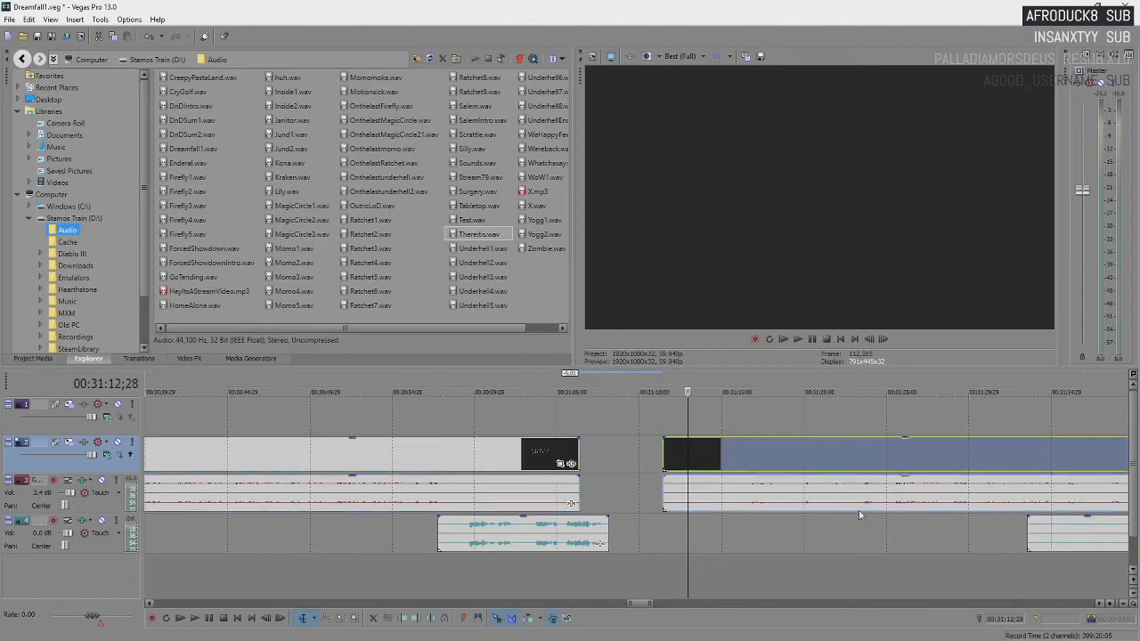
scroll(869, 521, down, 1)
ctrl+click(884, 537)
drag(885, 537, 818, 537)
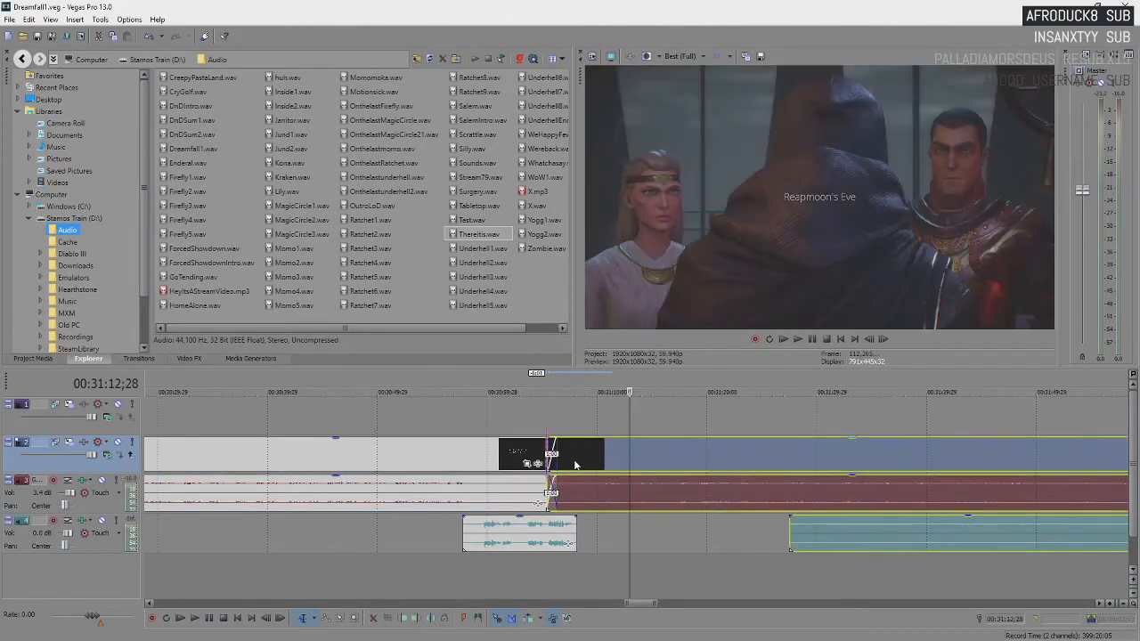
Preview the transition from 00:31:05;01 and lengthen only the gameplay audio crossfade on track 3 to about 2;22.
click(539, 428)
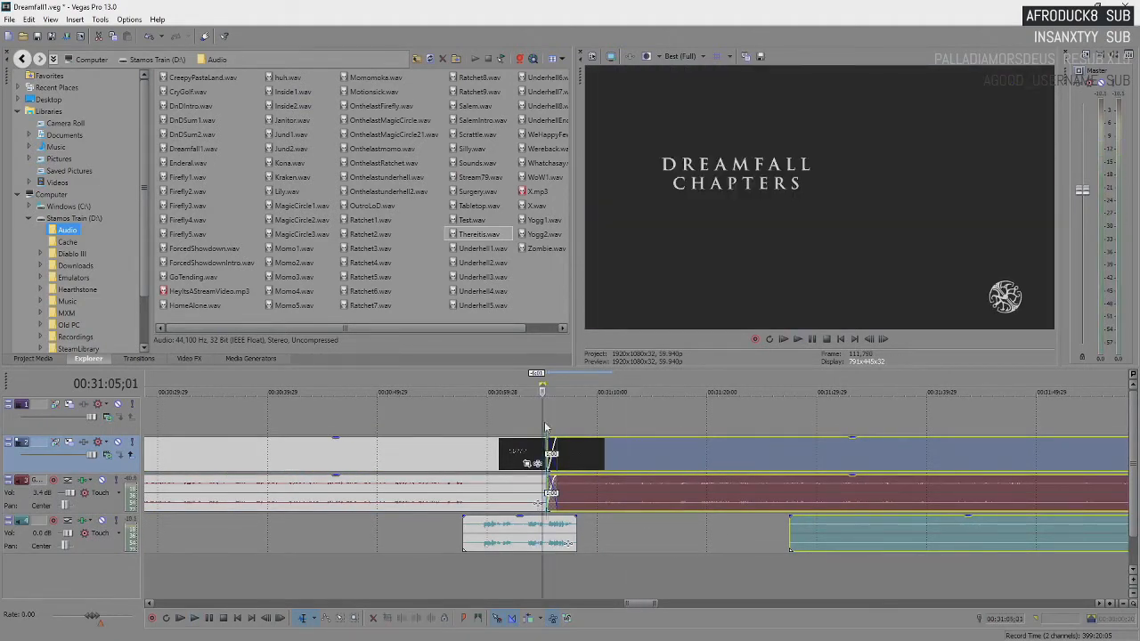
click(545, 427)
key(space)
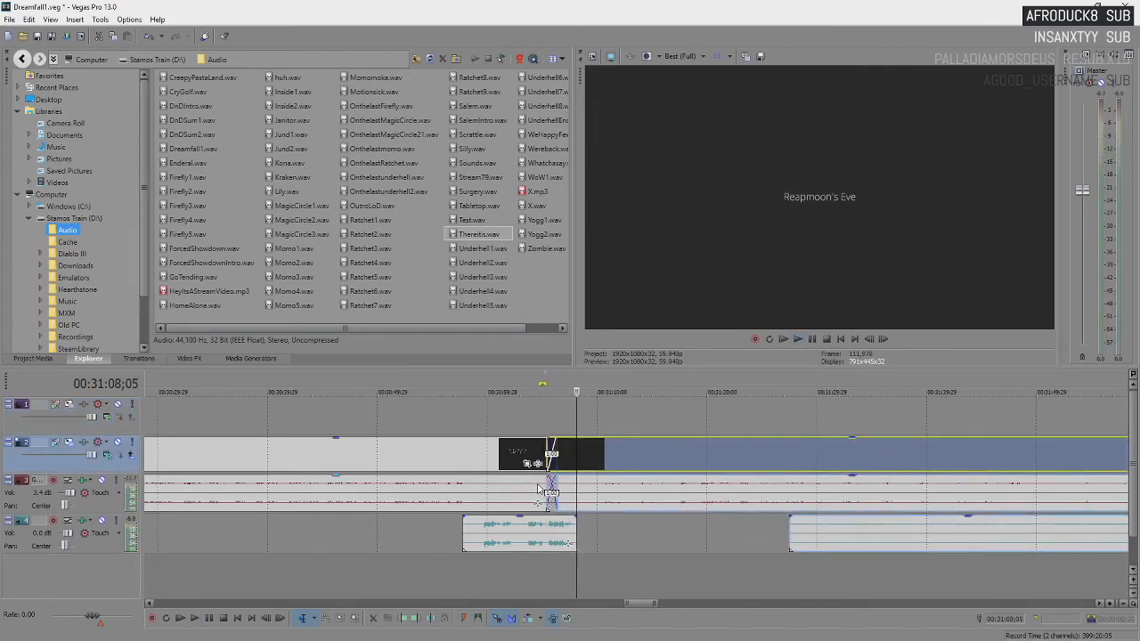
click(545, 491)
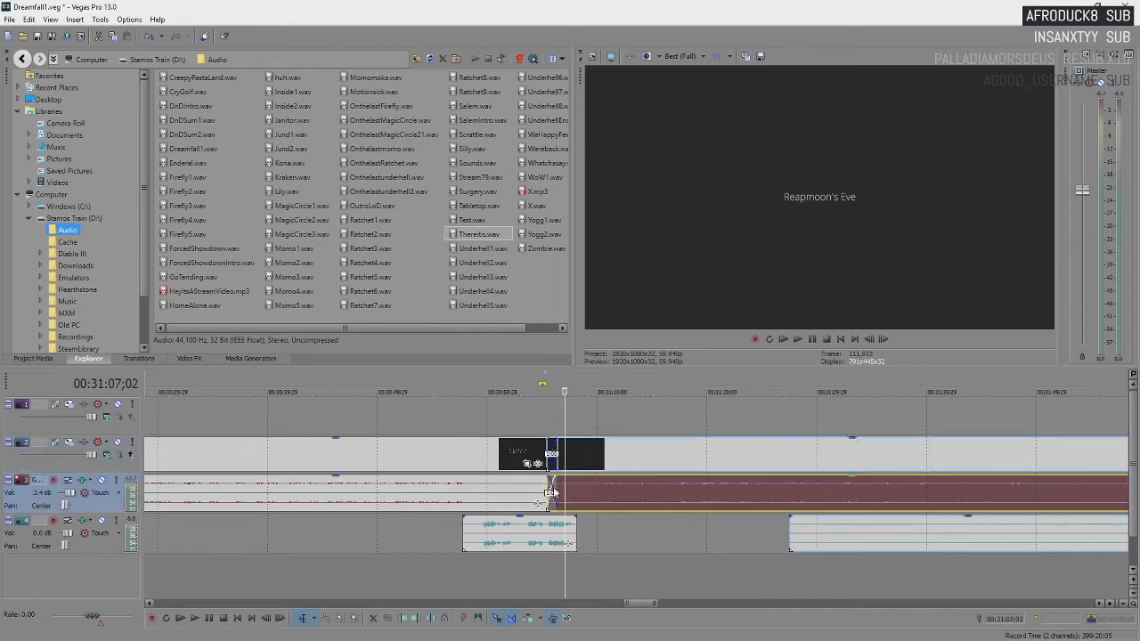
click(538, 502)
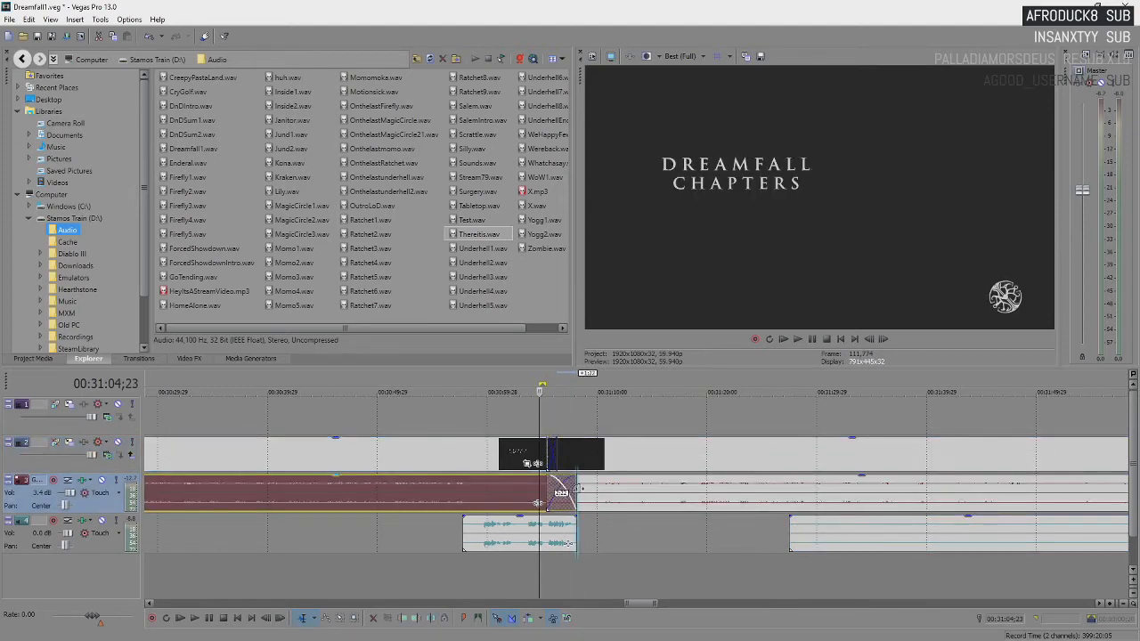
Mark a time range around the crossfade and play through the transition into the Reapmoon's Eve scene.
drag(526, 468, 581, 468)
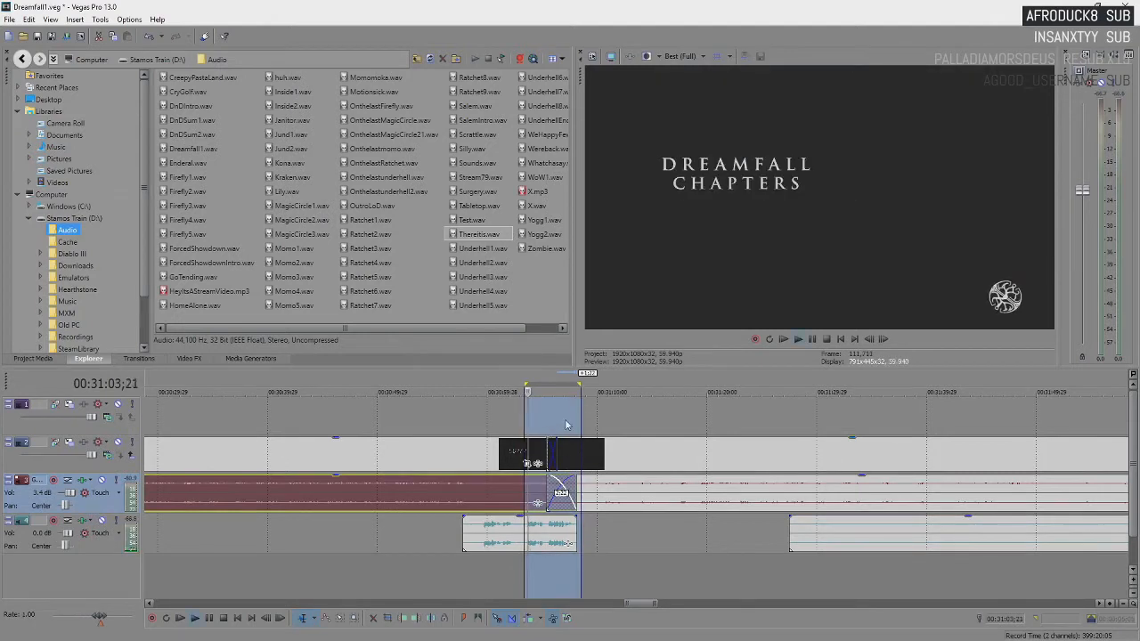
key(space)
click(567, 425)
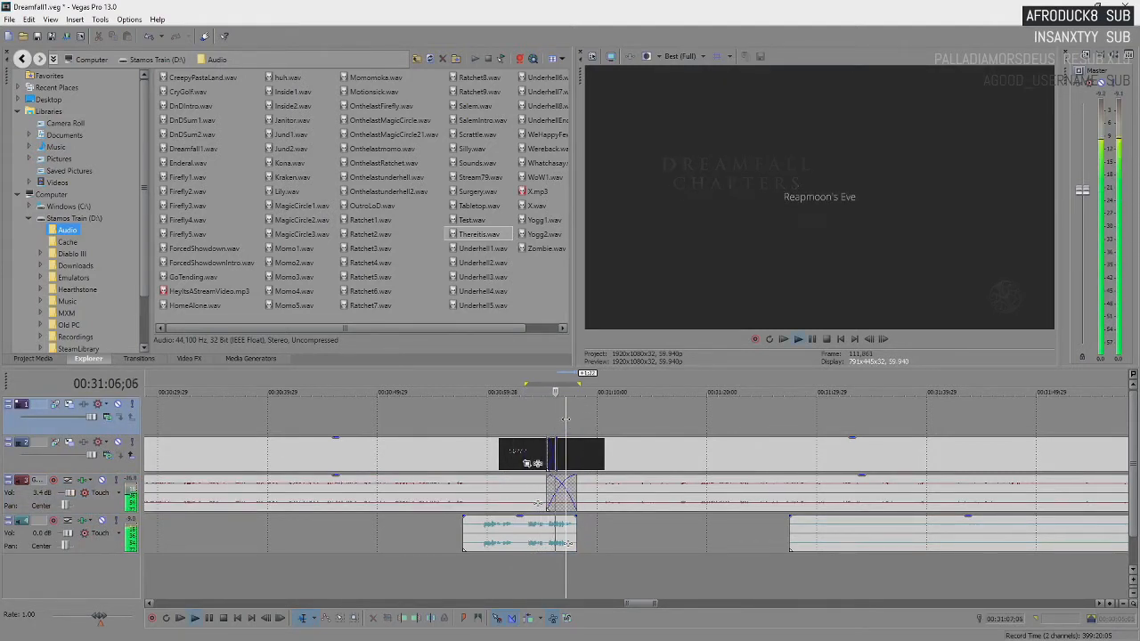
click(602, 464)
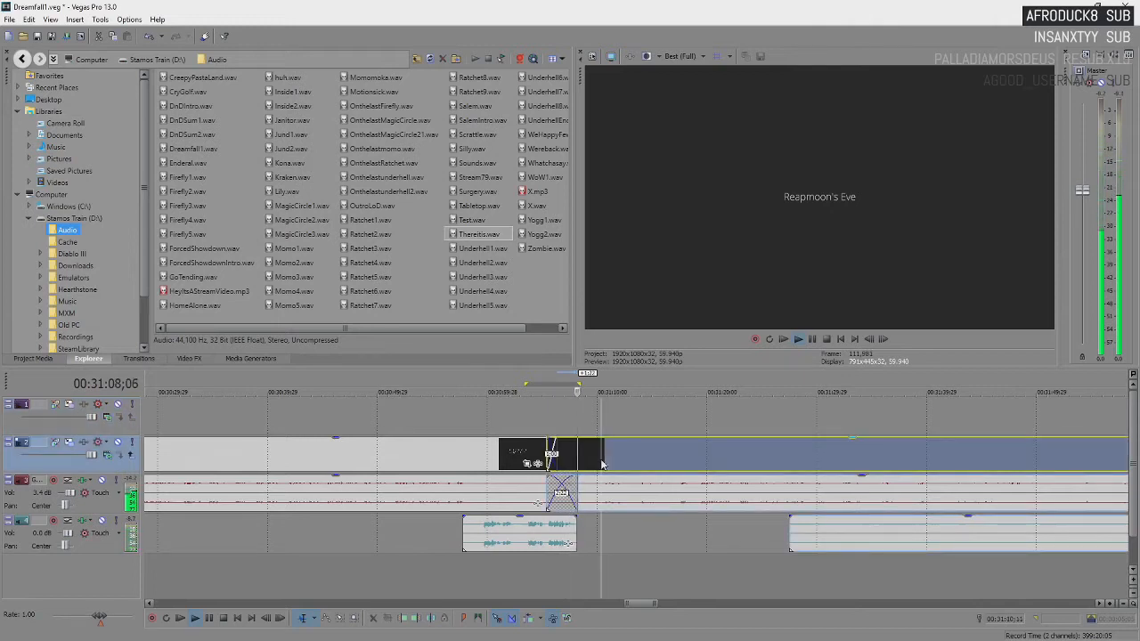
click(667, 523)
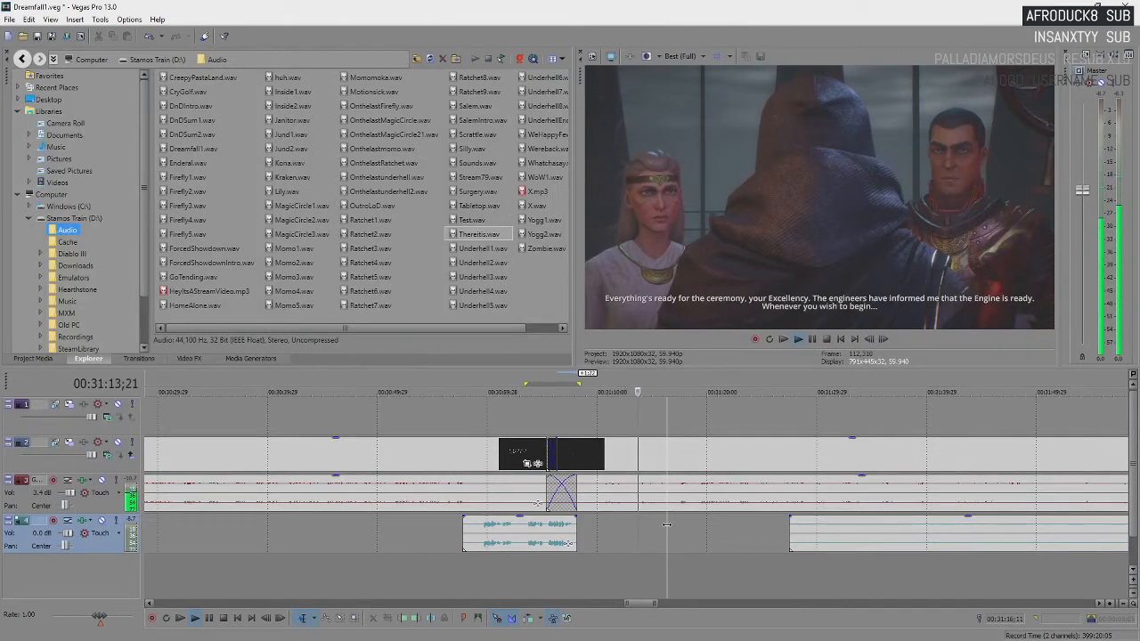
Play on through the ceremony dialogue, pausing at 00:31:14;16 and 00:31:24;28.
key(space)
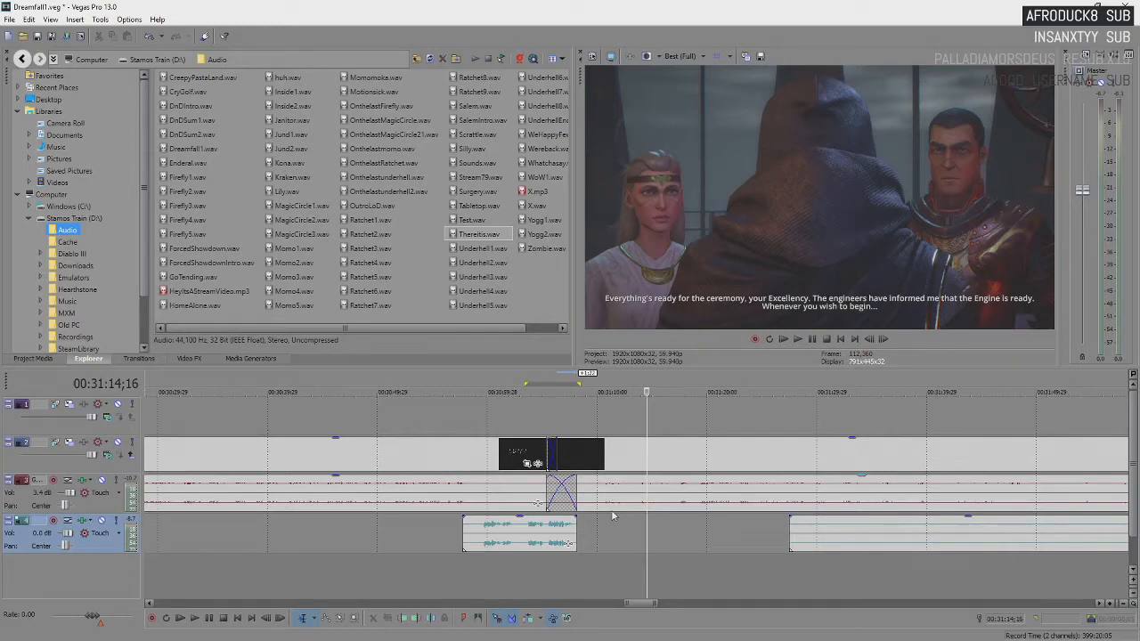
key(space)
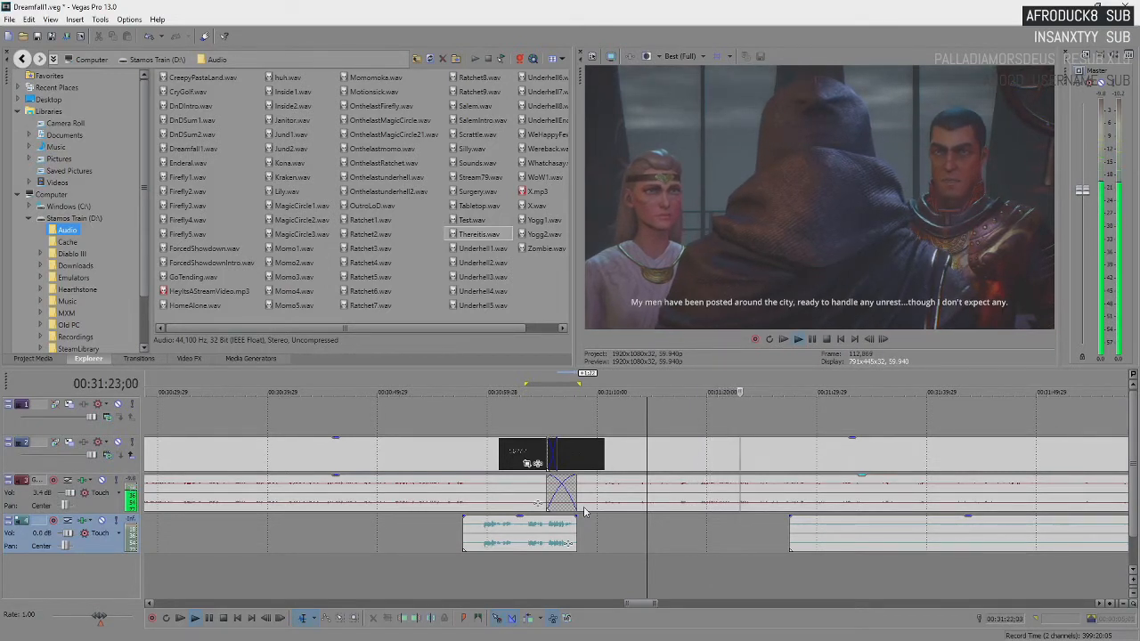
key(Return)
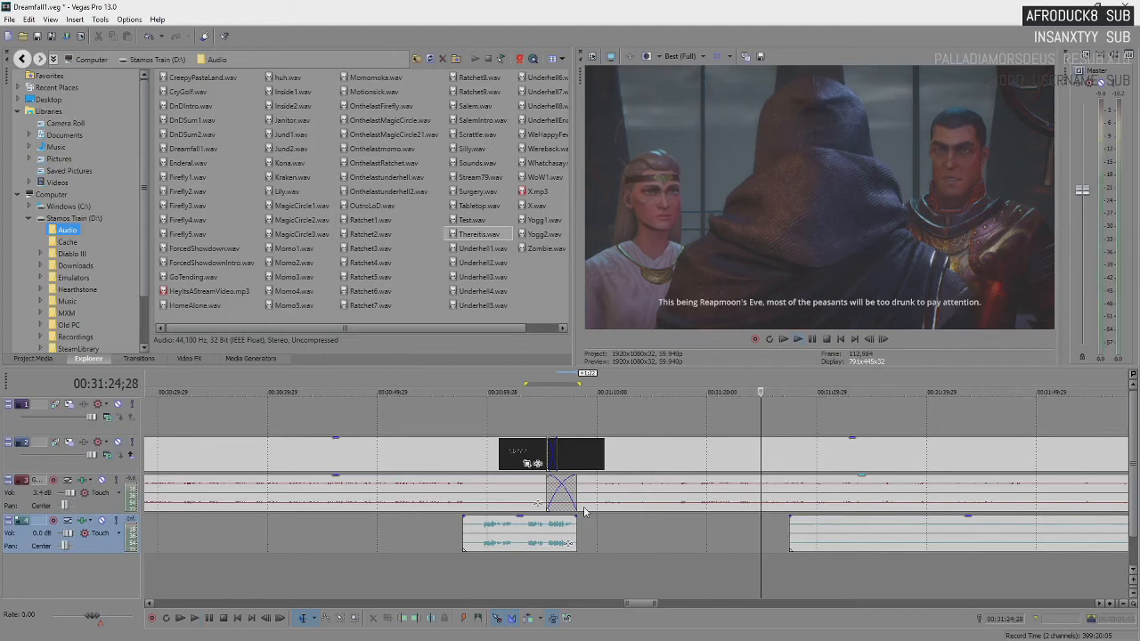
key(Return)
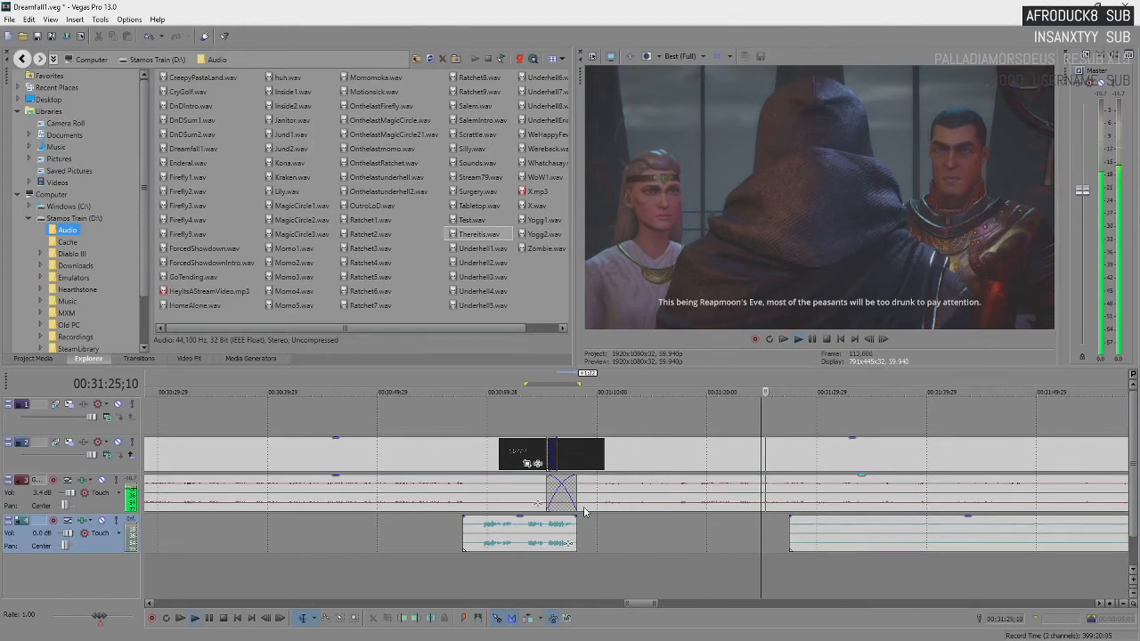
Trim the start of the long audio clip after the title card on track 4 forward to about 00:33:03;08.
scroll(614, 534, down, 2)
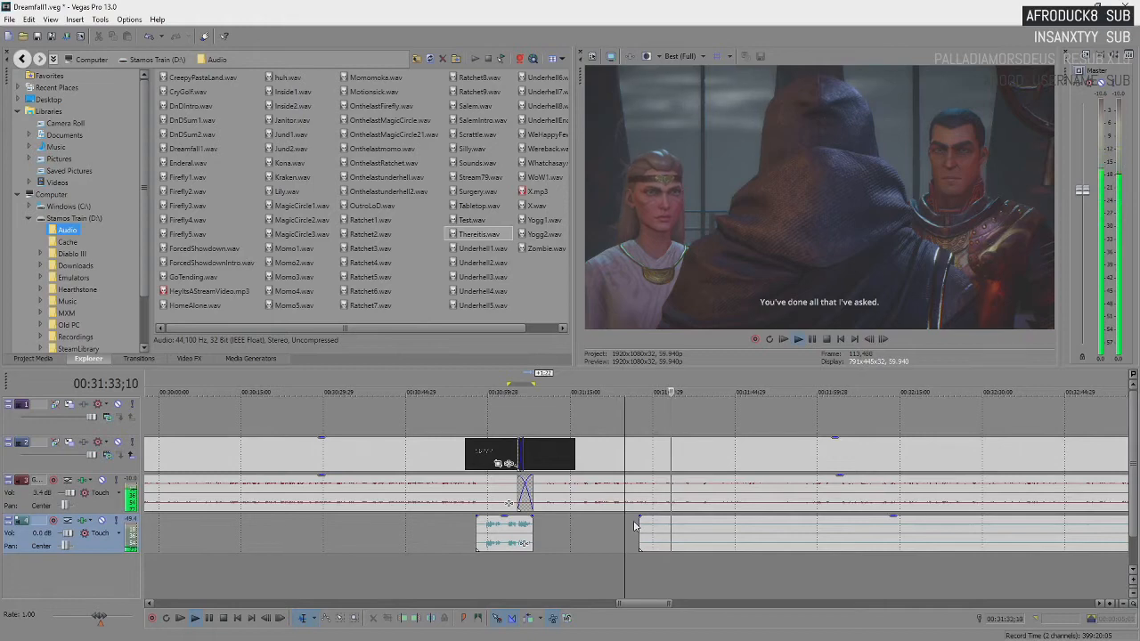
scroll(634, 526, down, 1)
scroll(634, 525, down, 3)
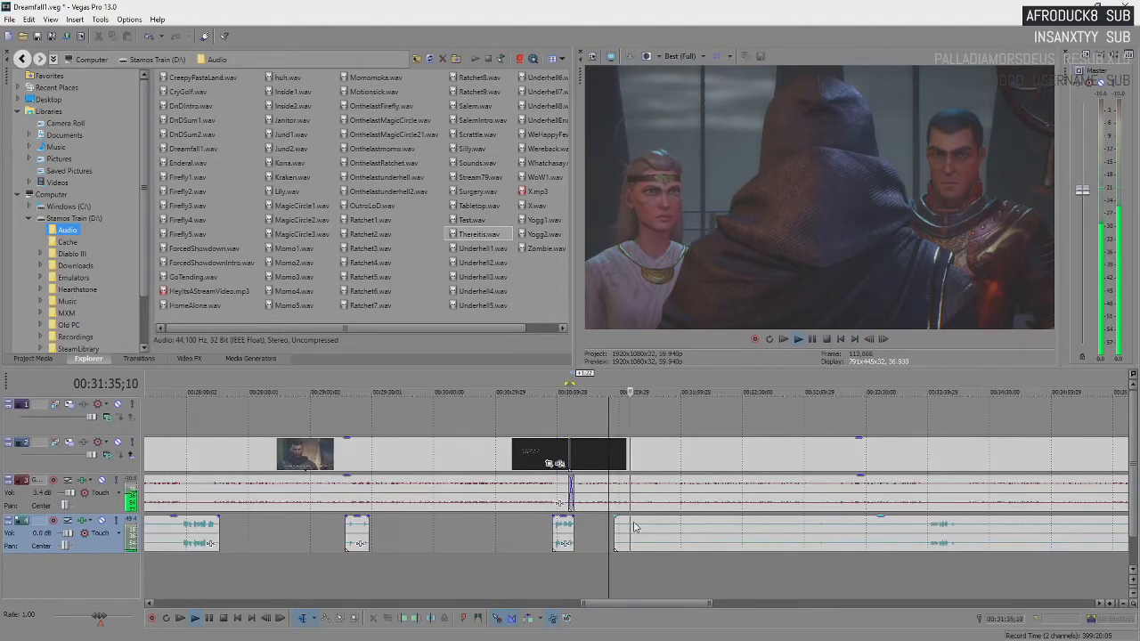
drag(620, 537, 747, 538)
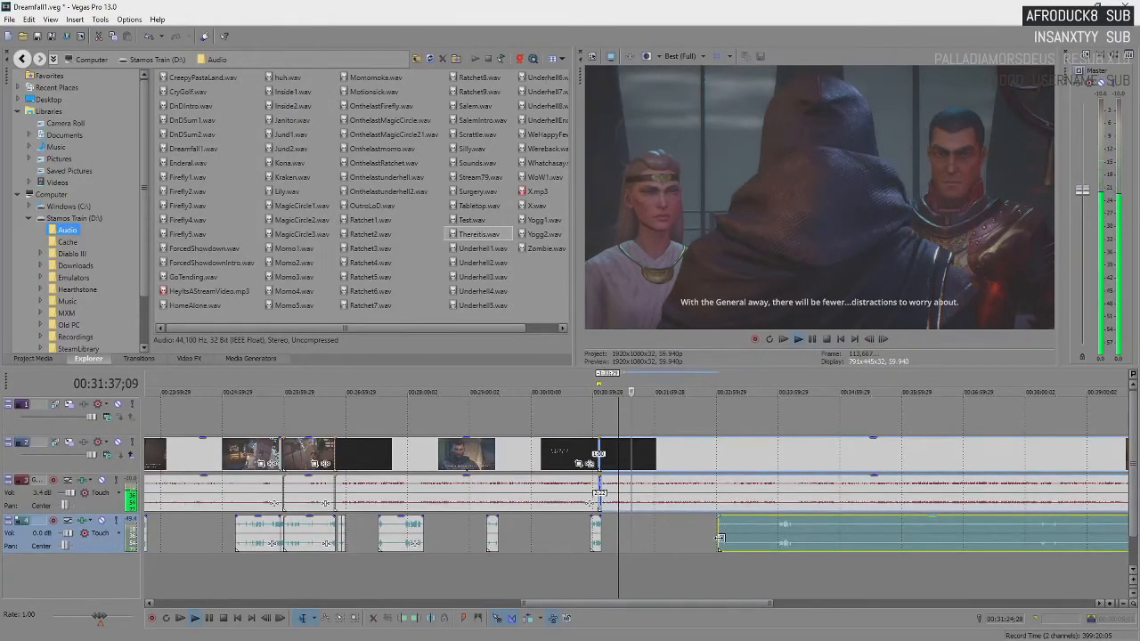
scroll(721, 538, up, 3)
scroll(722, 538, down, 1)
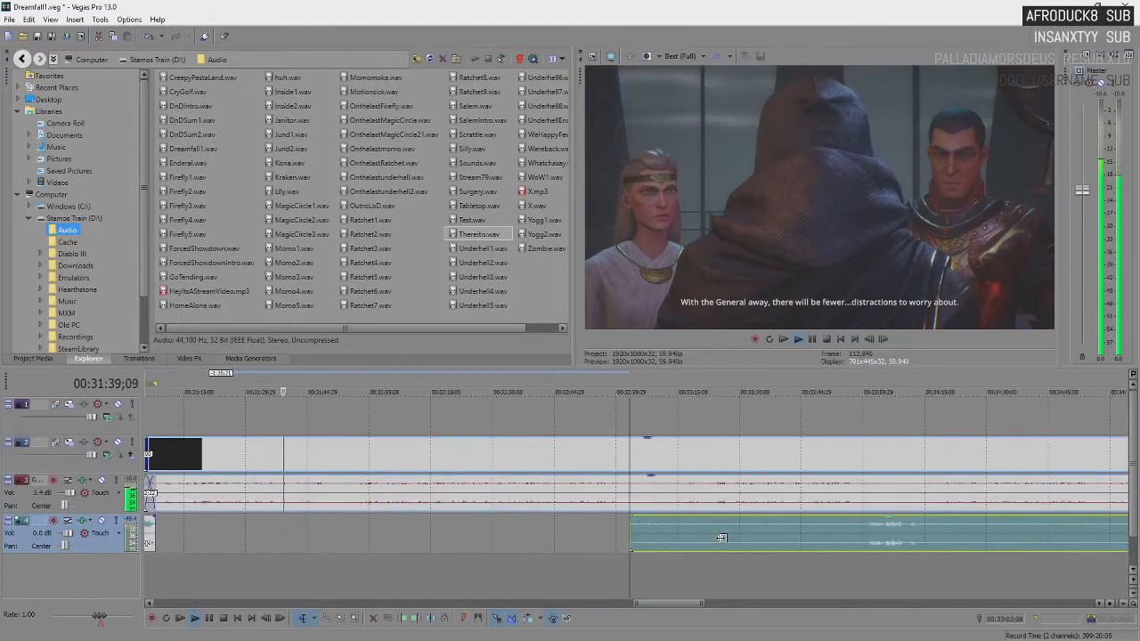
Review the ceremony dialogue up to "I'm pleased with your work", pausing at 00:31:40;01, 00:31:48;11 and 00:31:57;12.
key(Return)
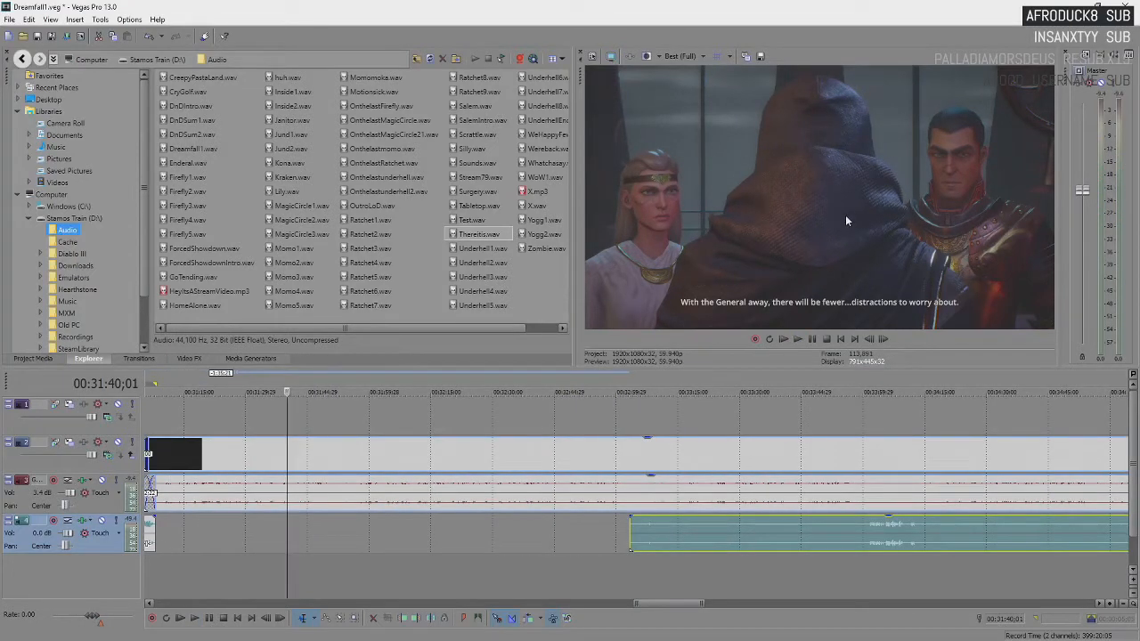
key(Return)
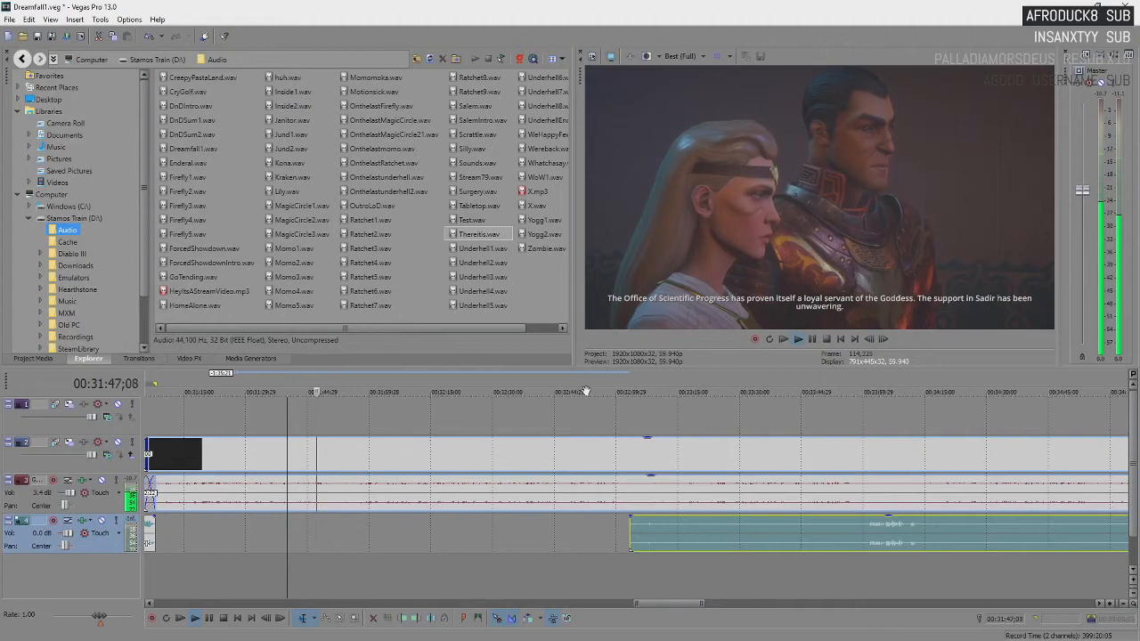
key(Return)
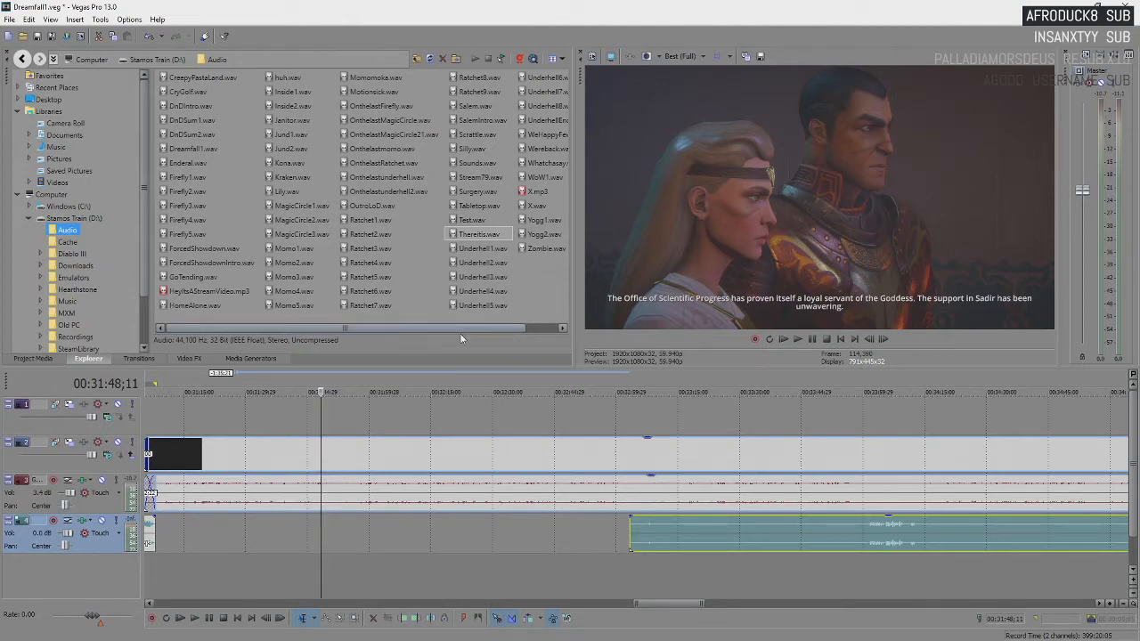
key(space)
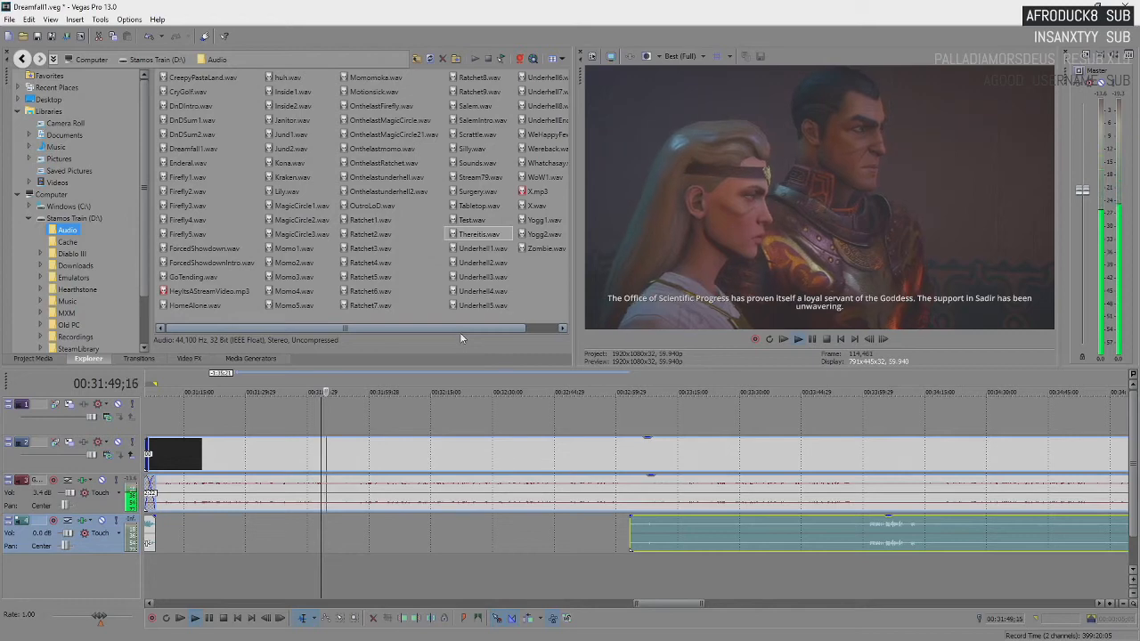
scroll(734, 513, down, 3)
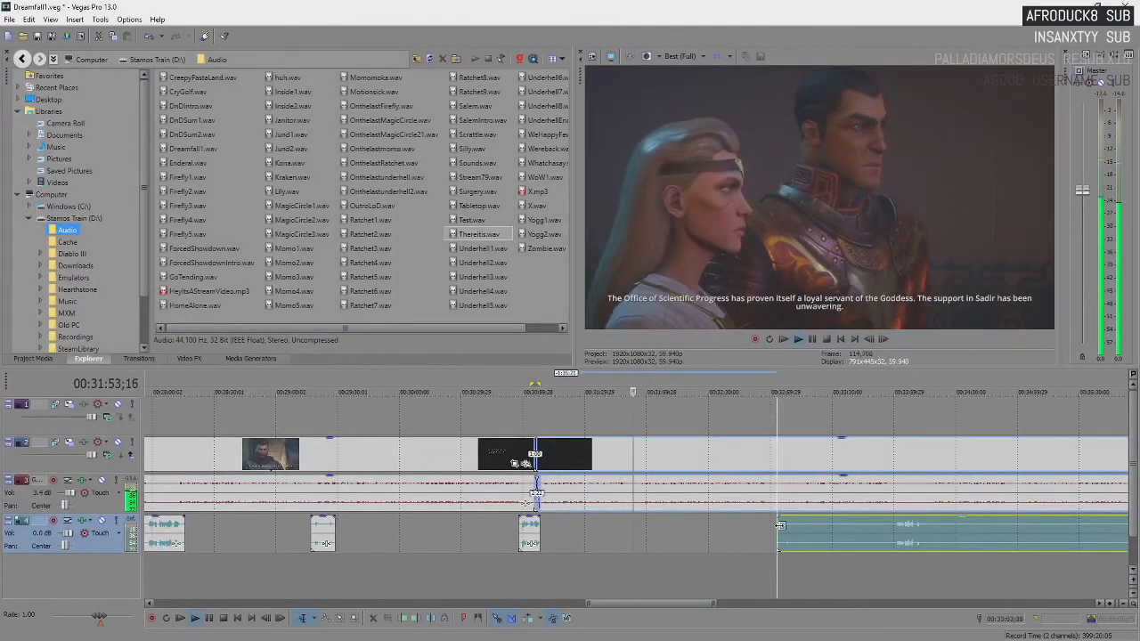
scroll(781, 528, up, 3)
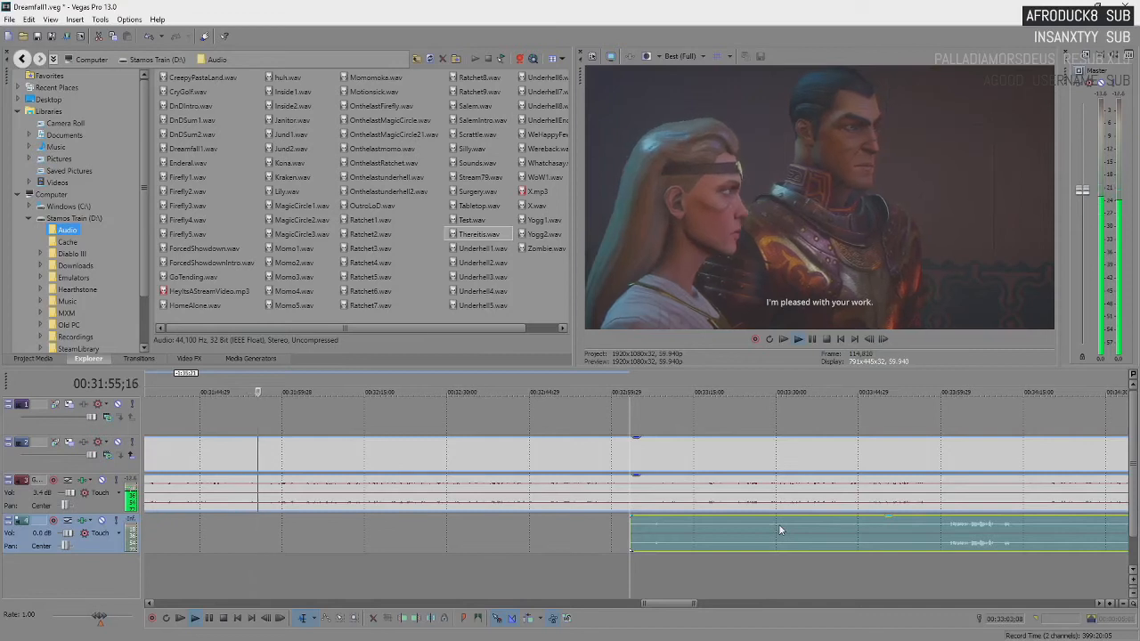
key(space)
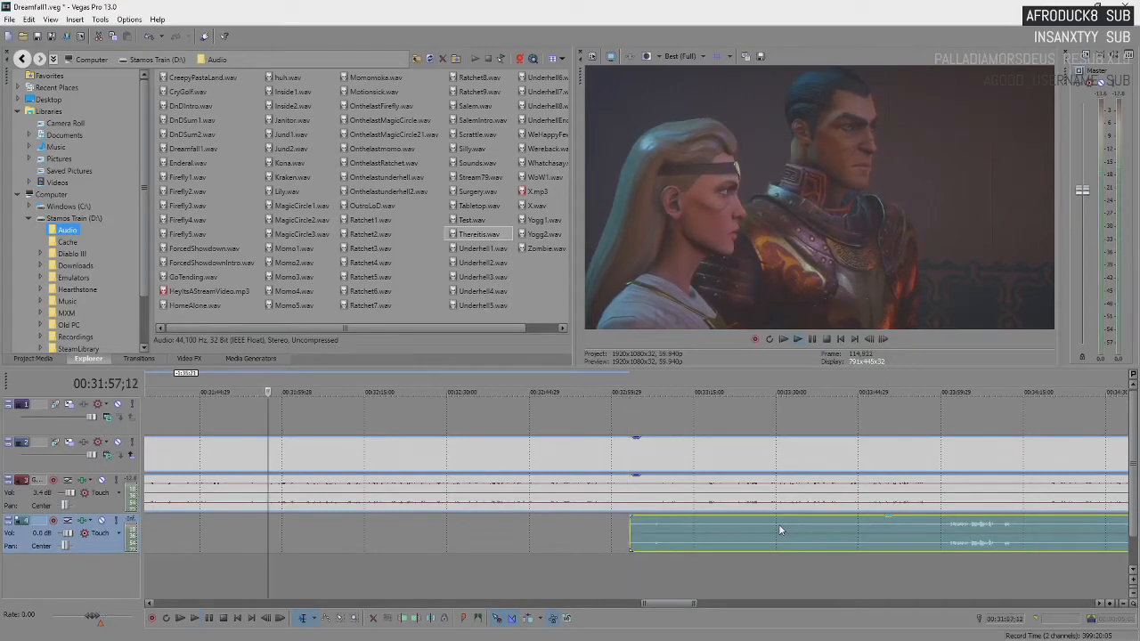
Resume playback from about 00:31:57 through the reply to the Prophet and pause at 00:32:04;24.
key(alt+Tab)
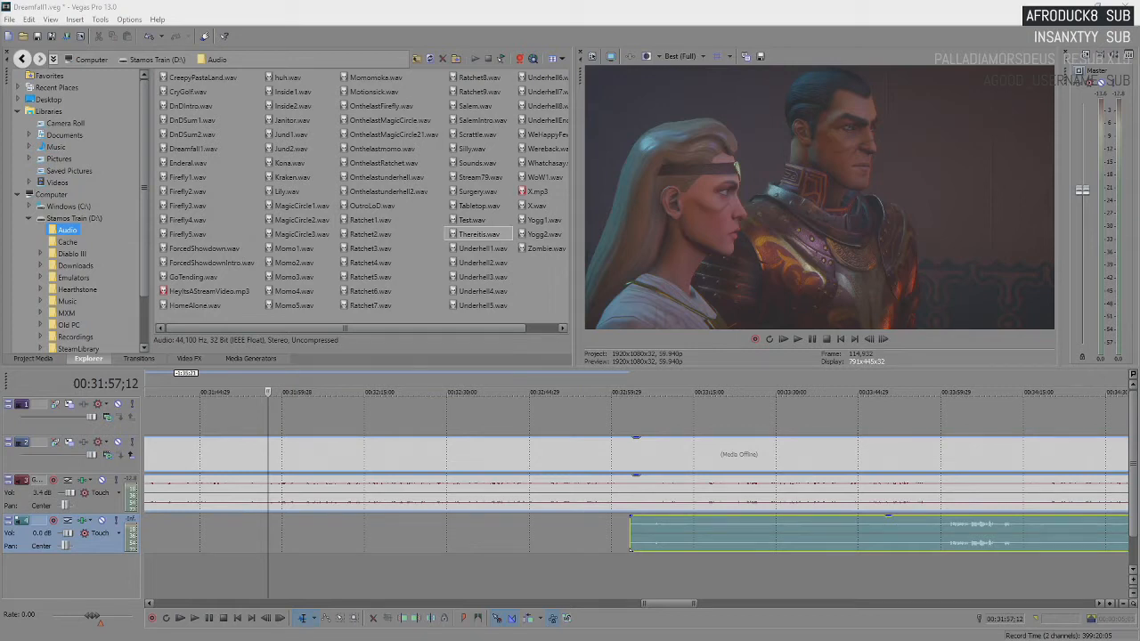
click(267, 537)
key(space)
scroll(481, 536, down, 2)
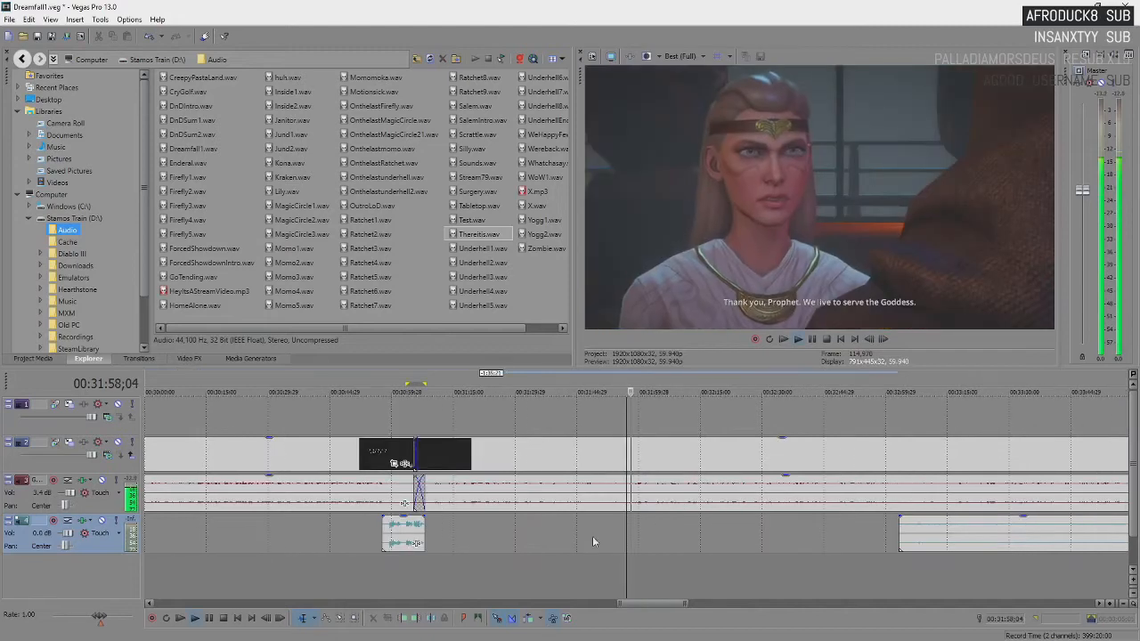
click(809, 535)
scroll(809, 533, up, 2)
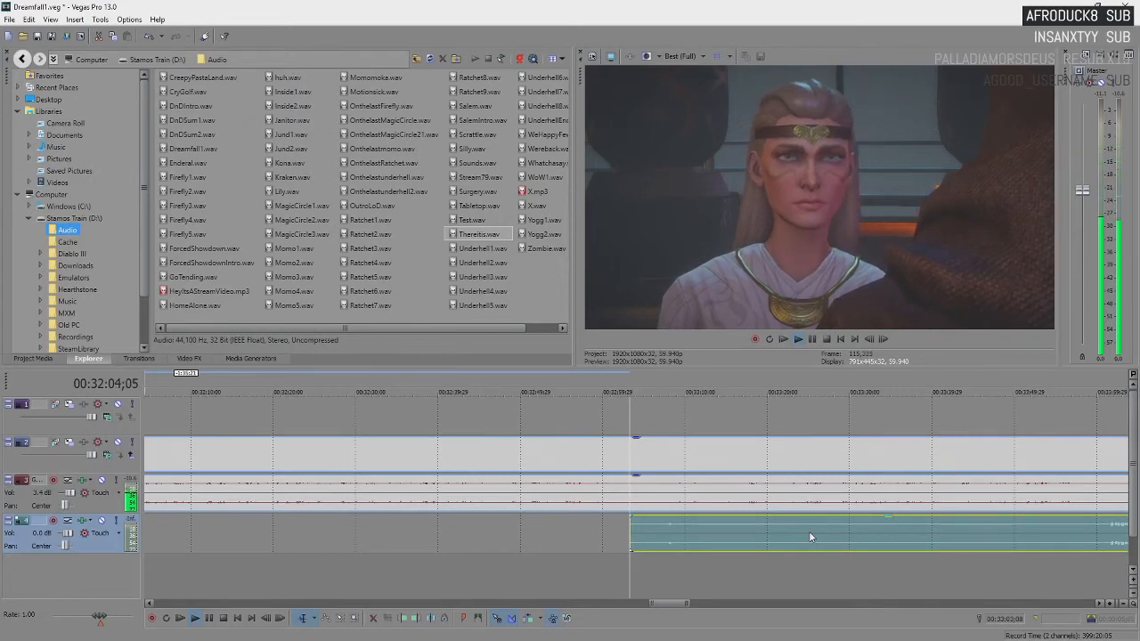
key(space)
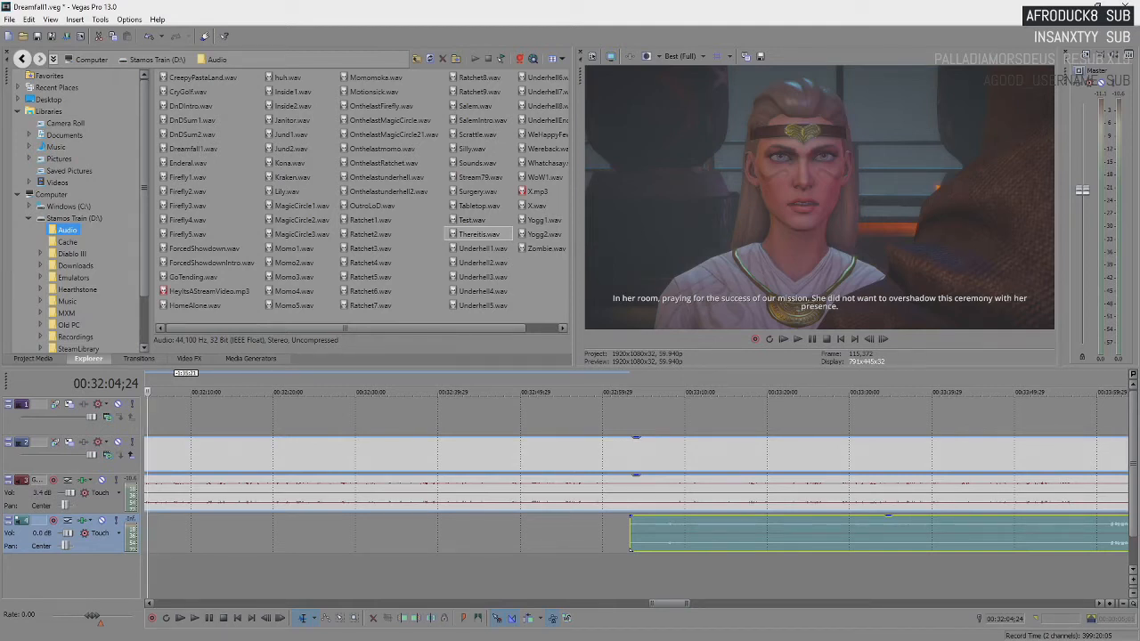
Play the "In her room" line briefly and return the playhead to 00:32:04;21.
scroll(315, 545, down, 1)
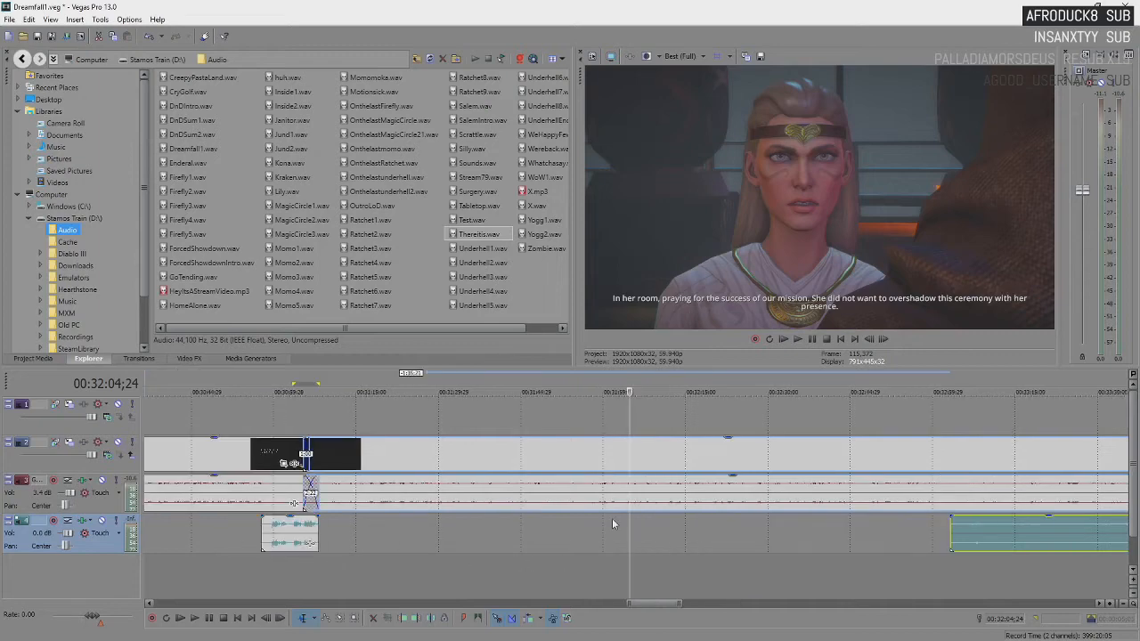
scroll(628, 527, up, 3)
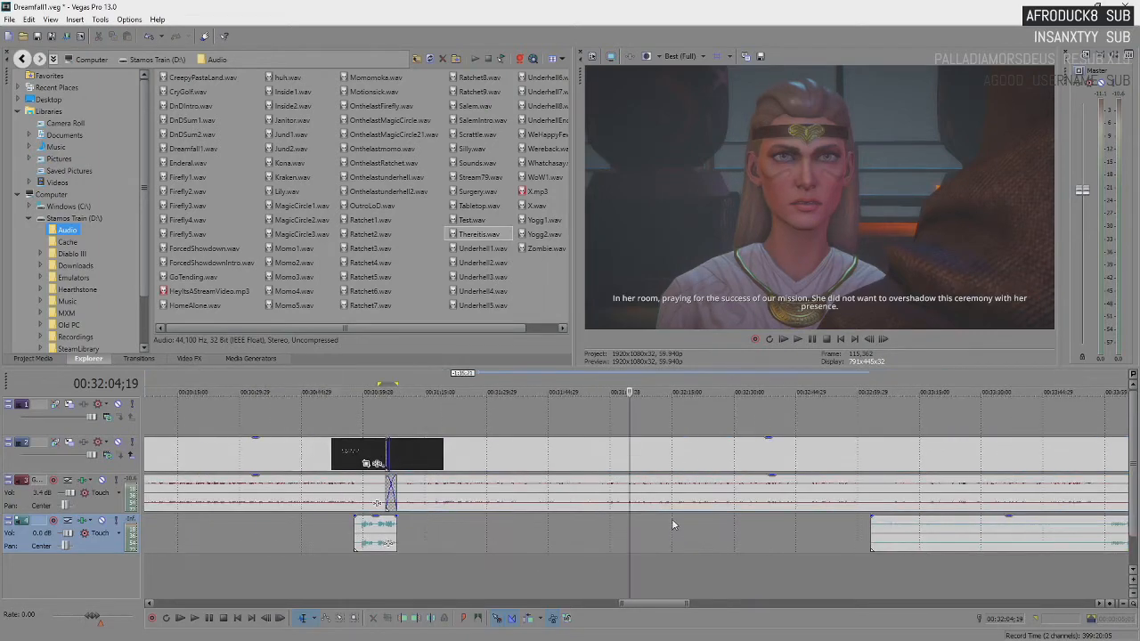
scroll(723, 519, down, 1)
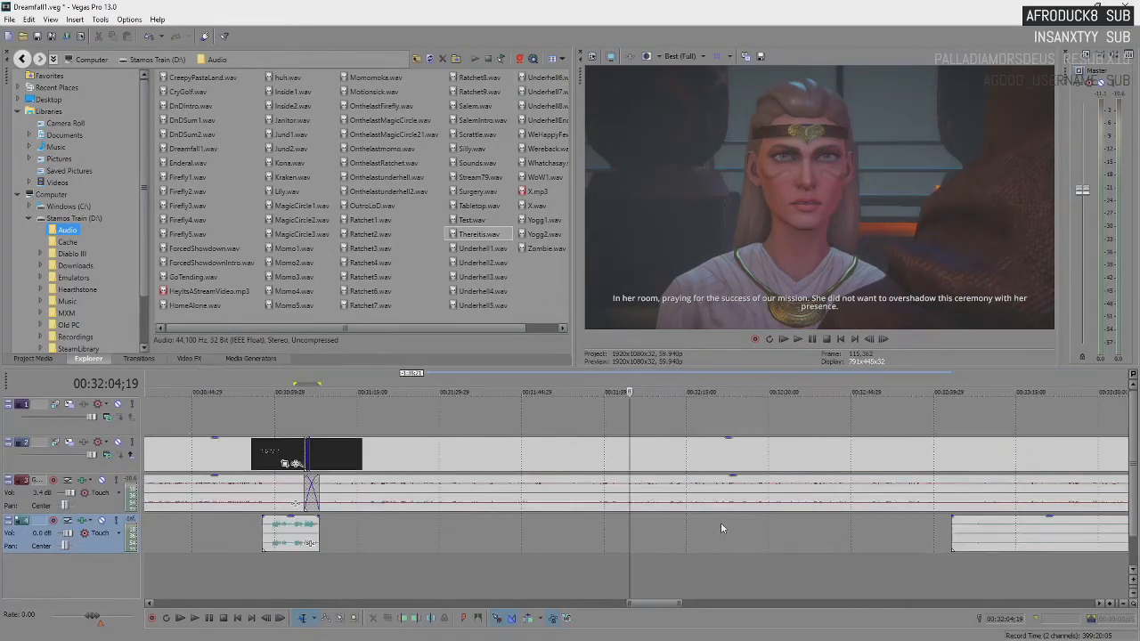
scroll(721, 522, down, 1)
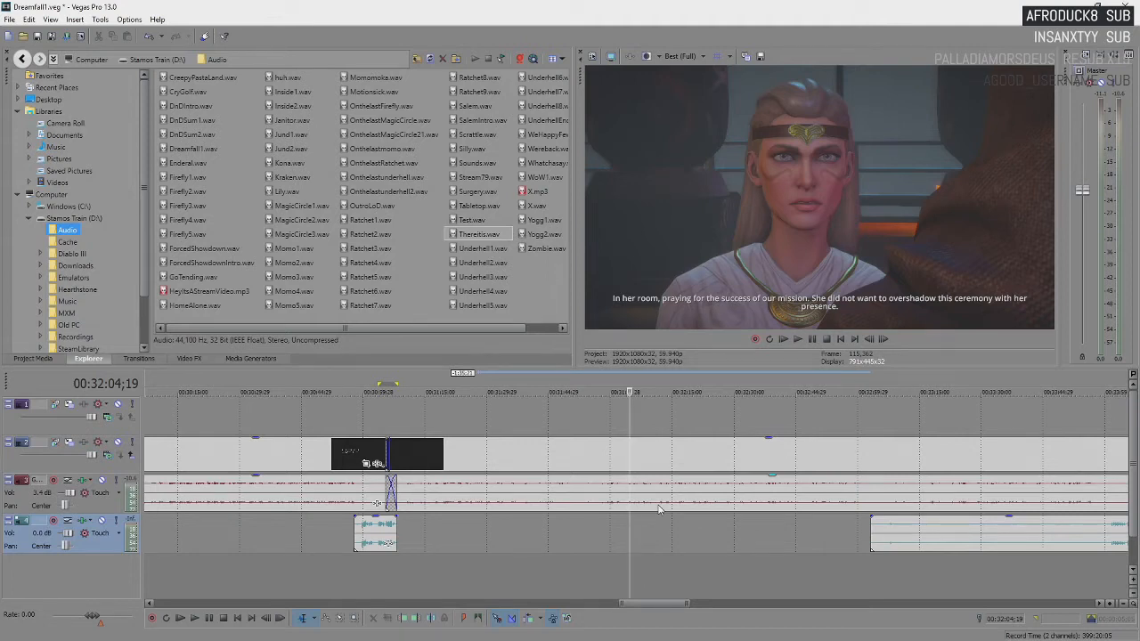
key(space)
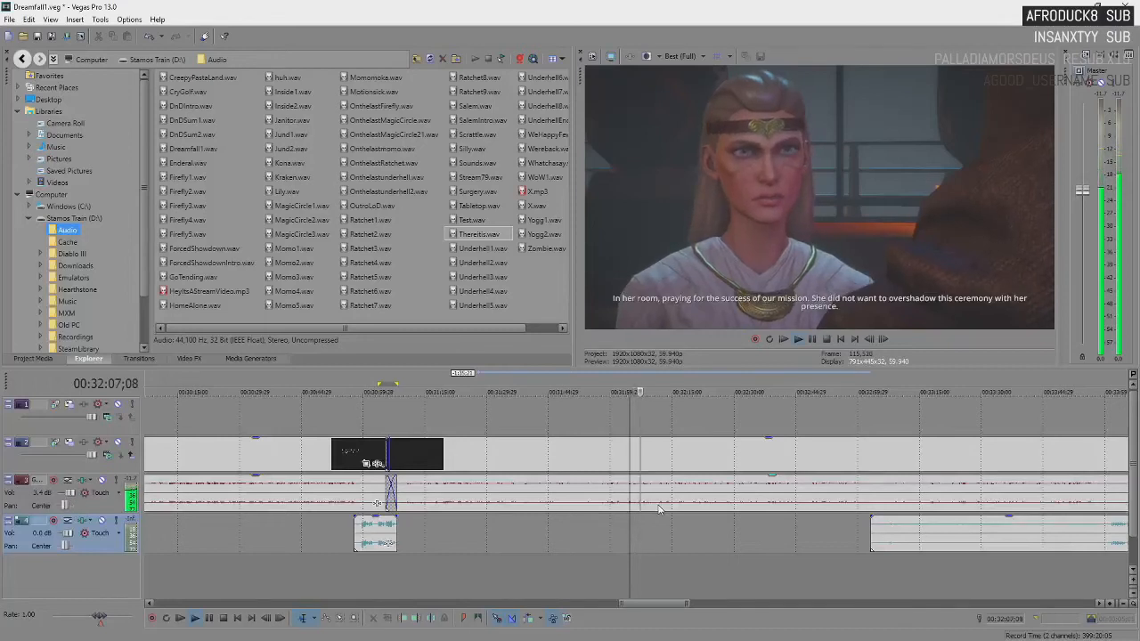
key(space)
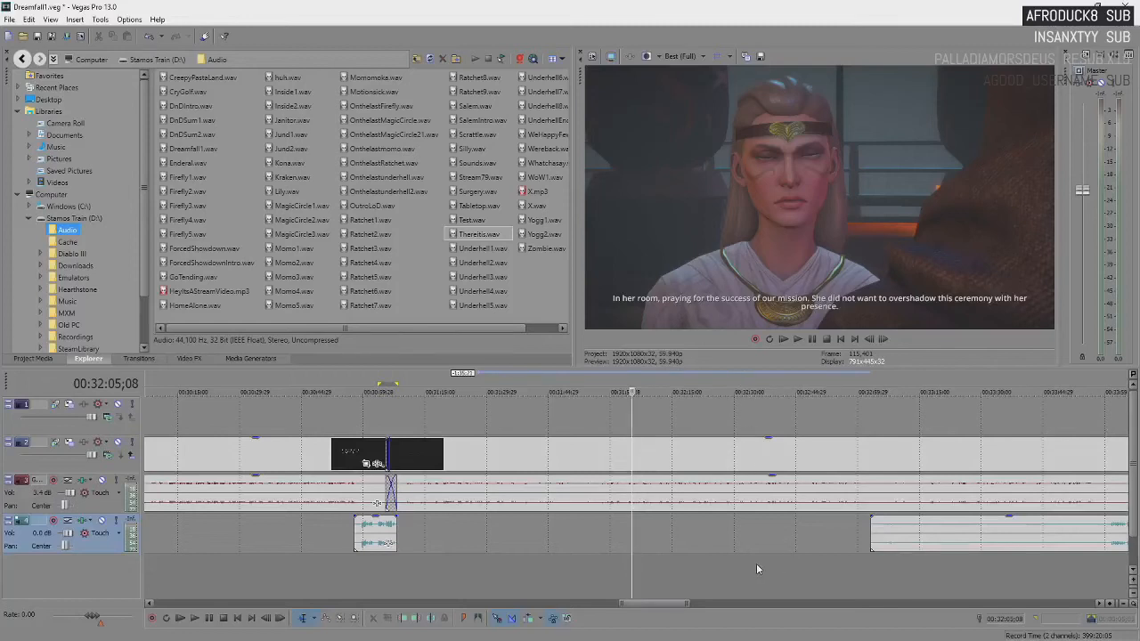
click(629, 528)
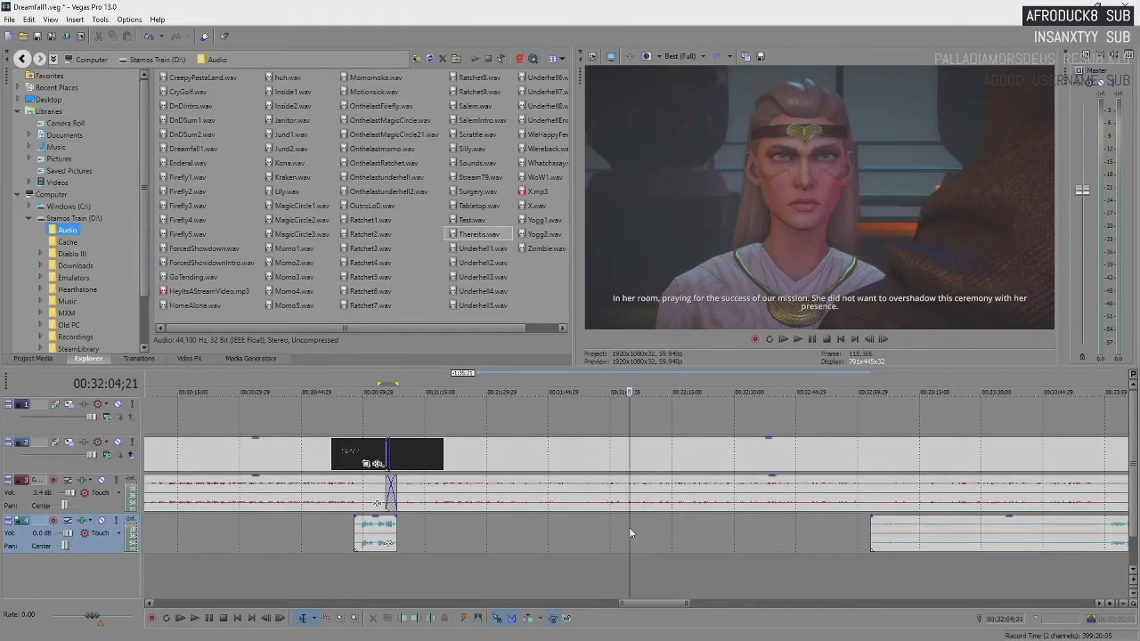
Play on through the Prophet's speech about the Engine, pausing at 00:32:25;10, 00:32:33;12 and 00:32:54;14.
key(space)
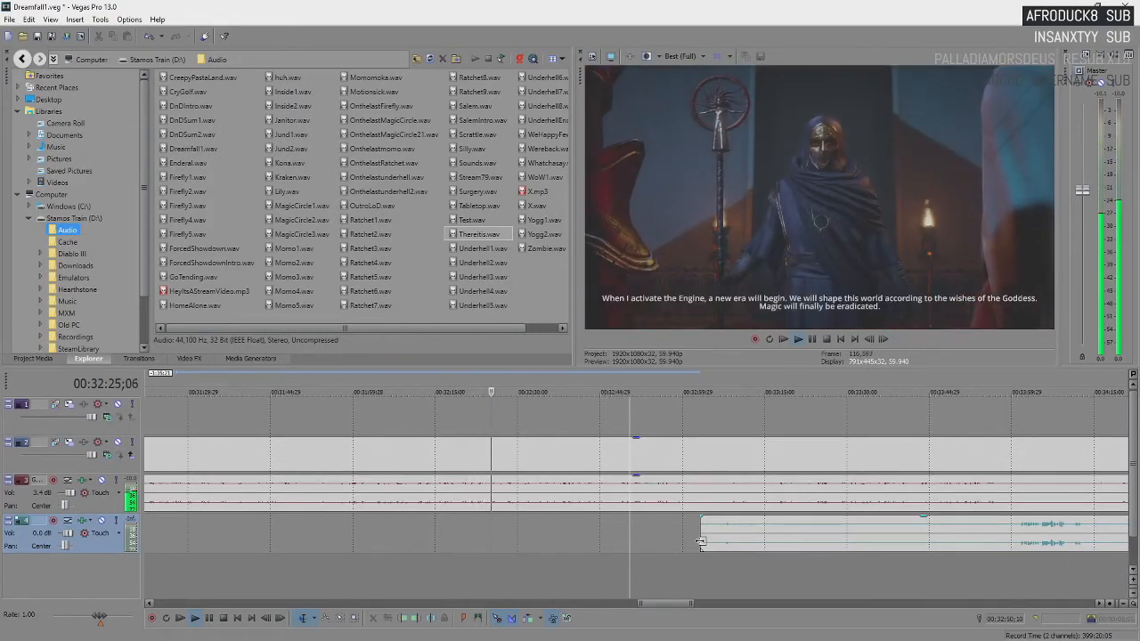
key(Return)
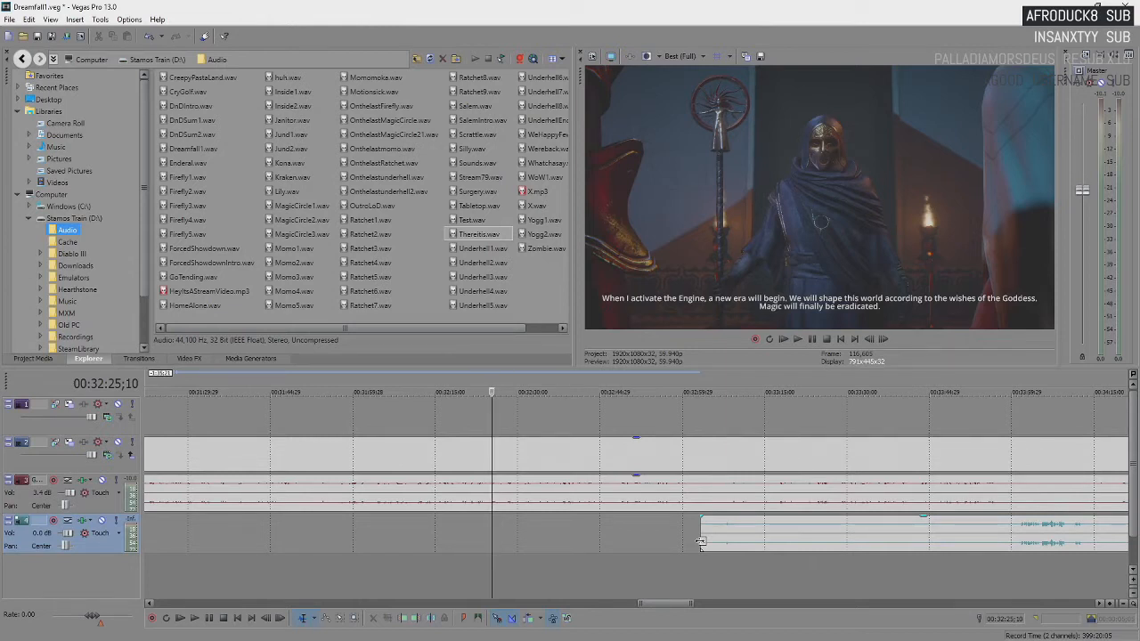
key(space)
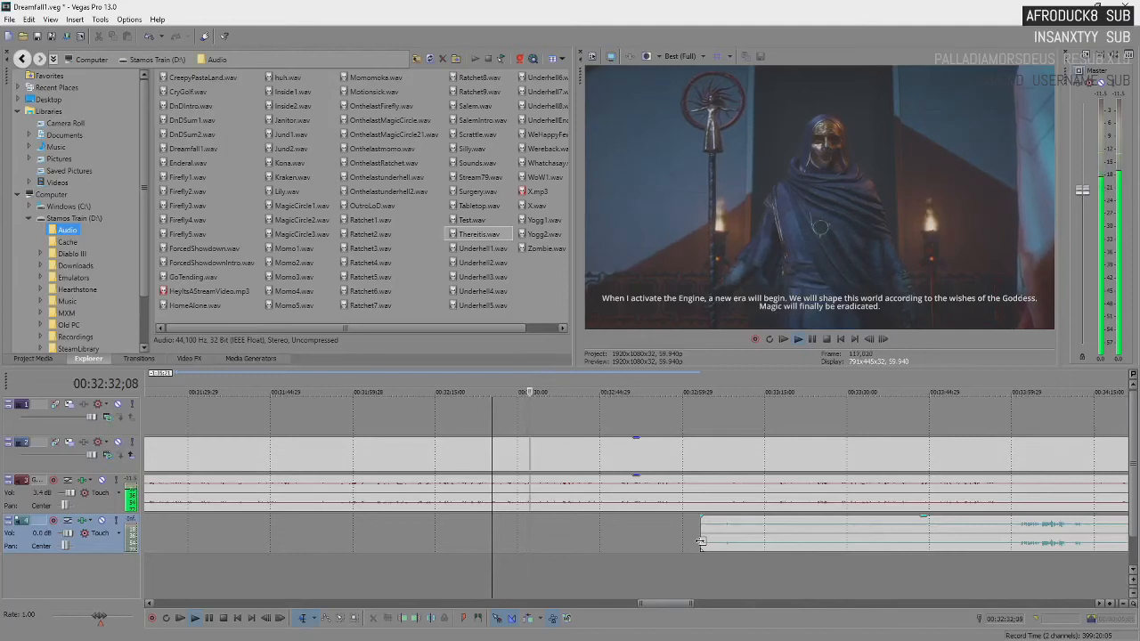
key(space)
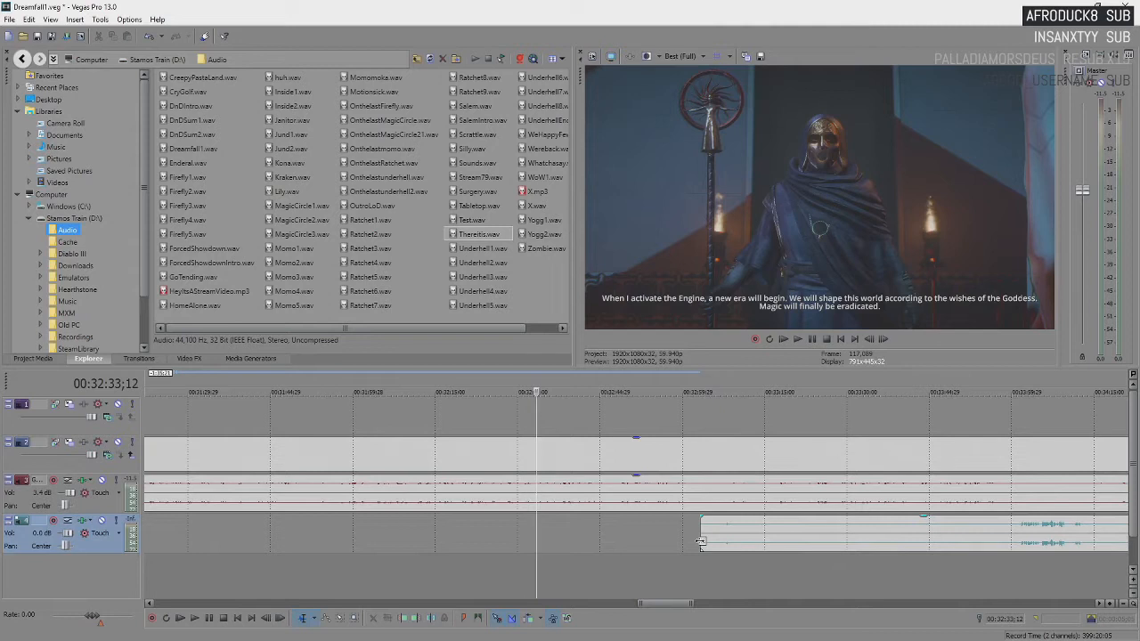
key(space)
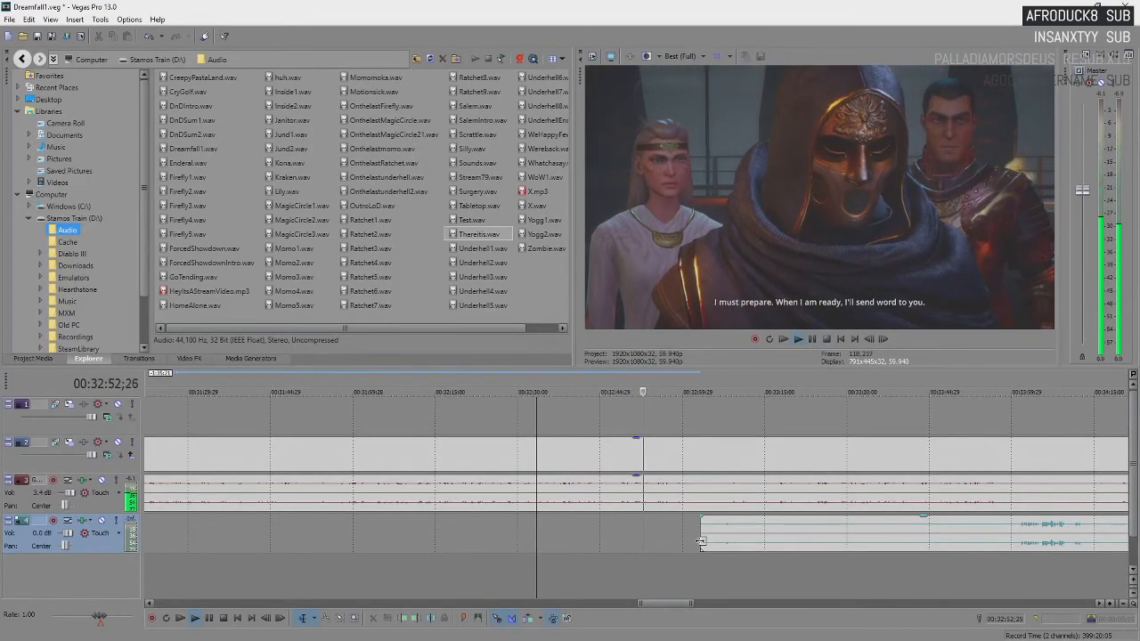
key(Return)
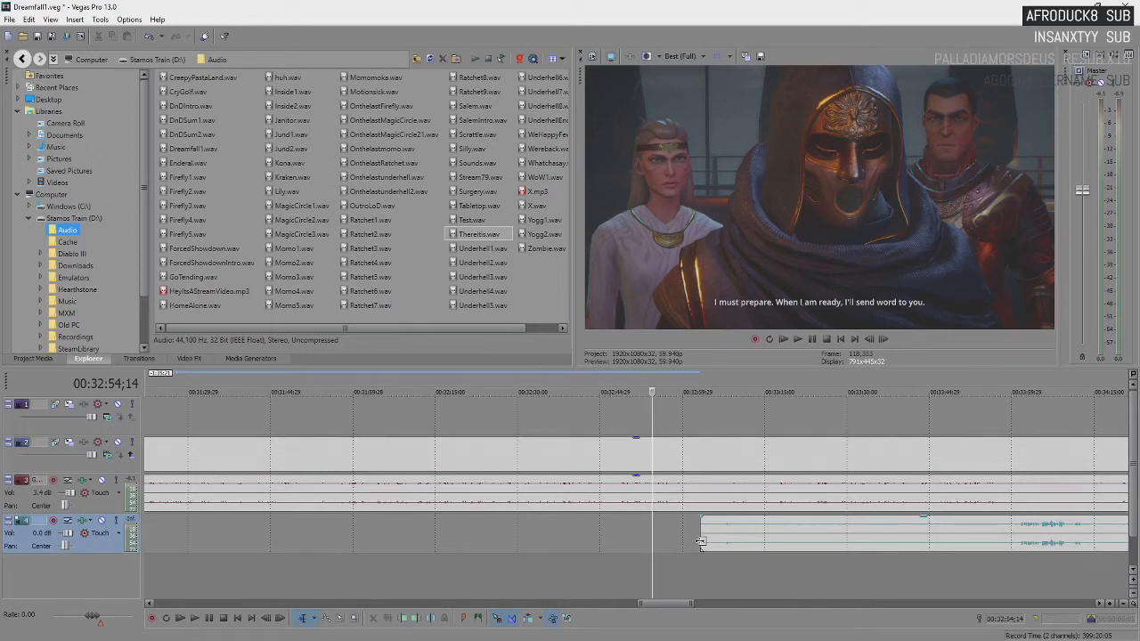
Review playback across the trimmed start of the track 4 audio, pausing at 00:32:57;27, 00:33:07;28, 00:33:10;11 and 00:33:11;19.
key(space)
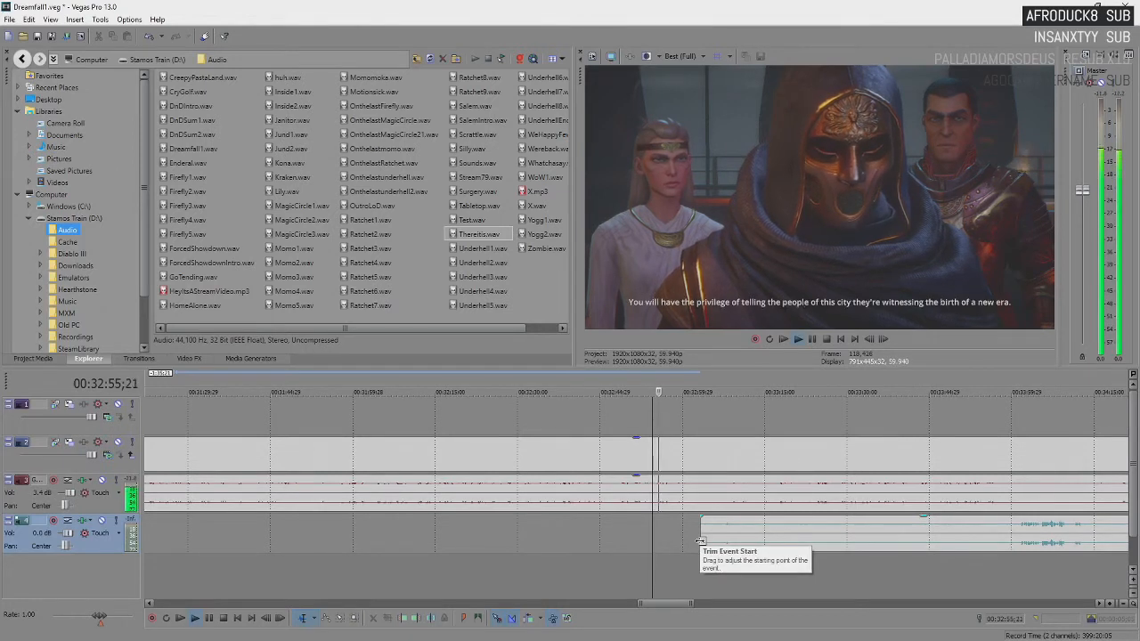
scroll(712, 544, down, 3)
click(692, 526)
scroll(692, 525, up, 1)
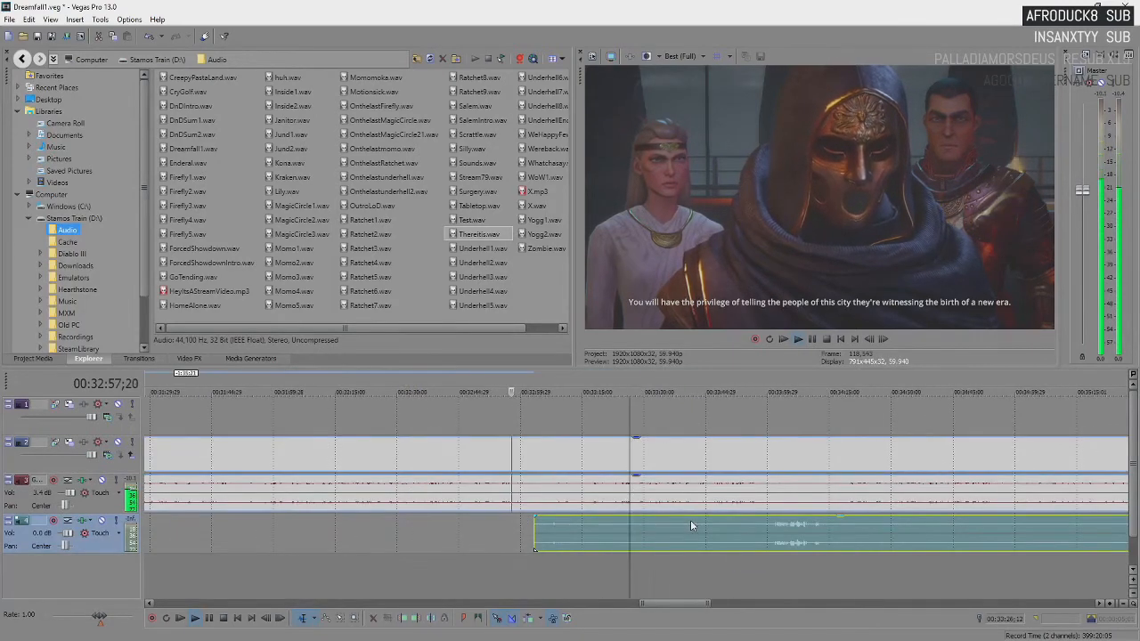
key(Return)
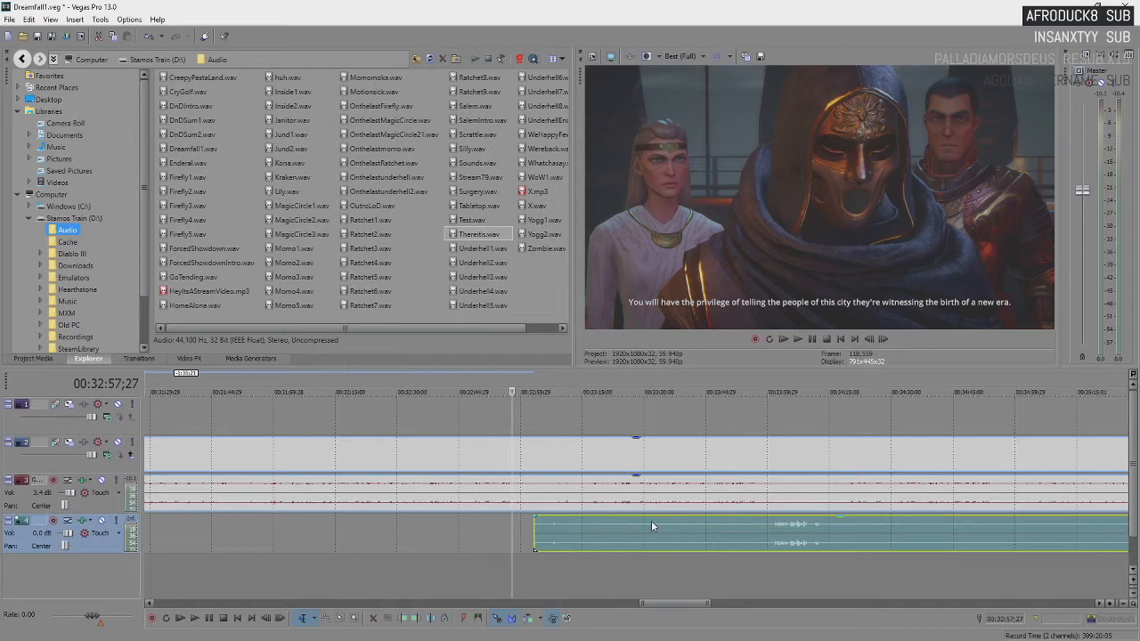
key(space)
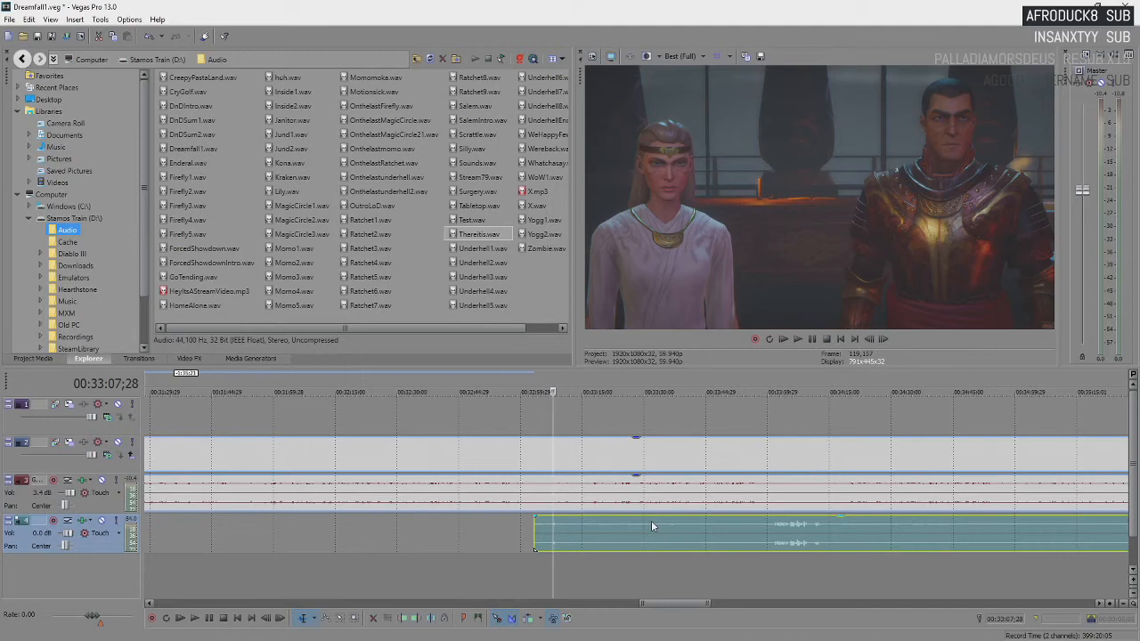
key(space)
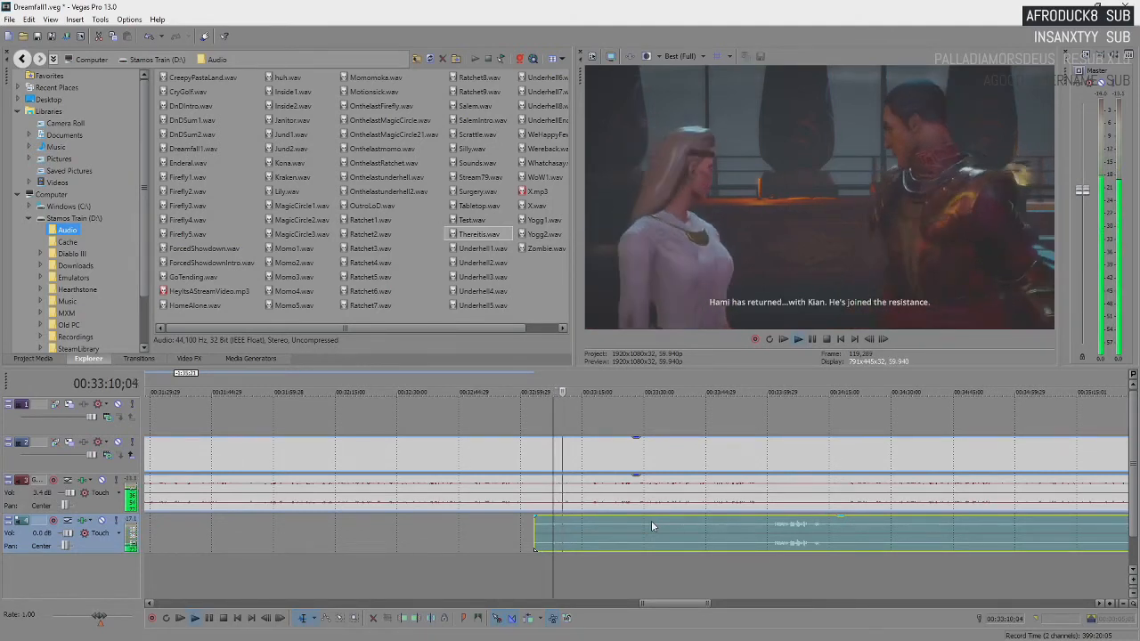
key(Return)
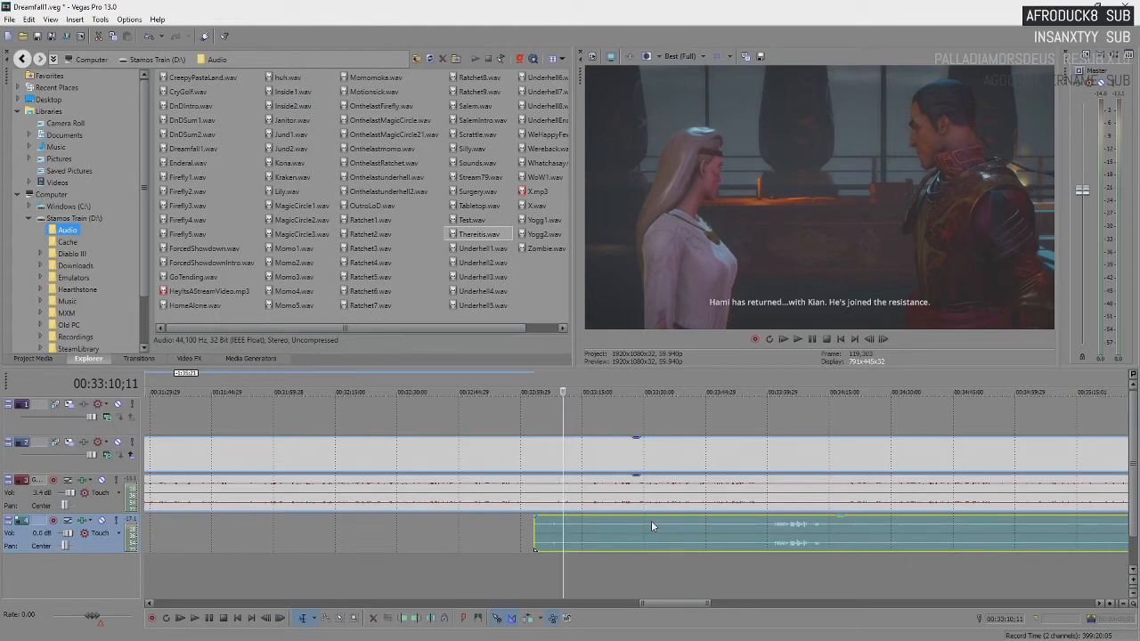
key(space)
key(space)
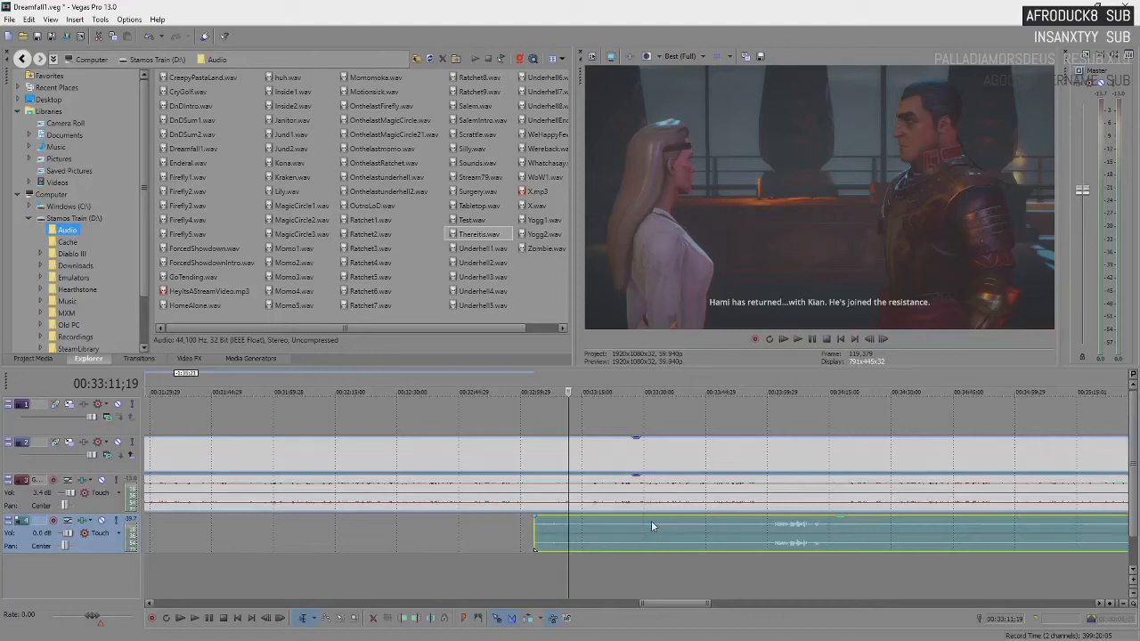
Cut the track 4 audio at about 00:33:11 and trim the start of the remaining part to about 00:33:59.
key(space)
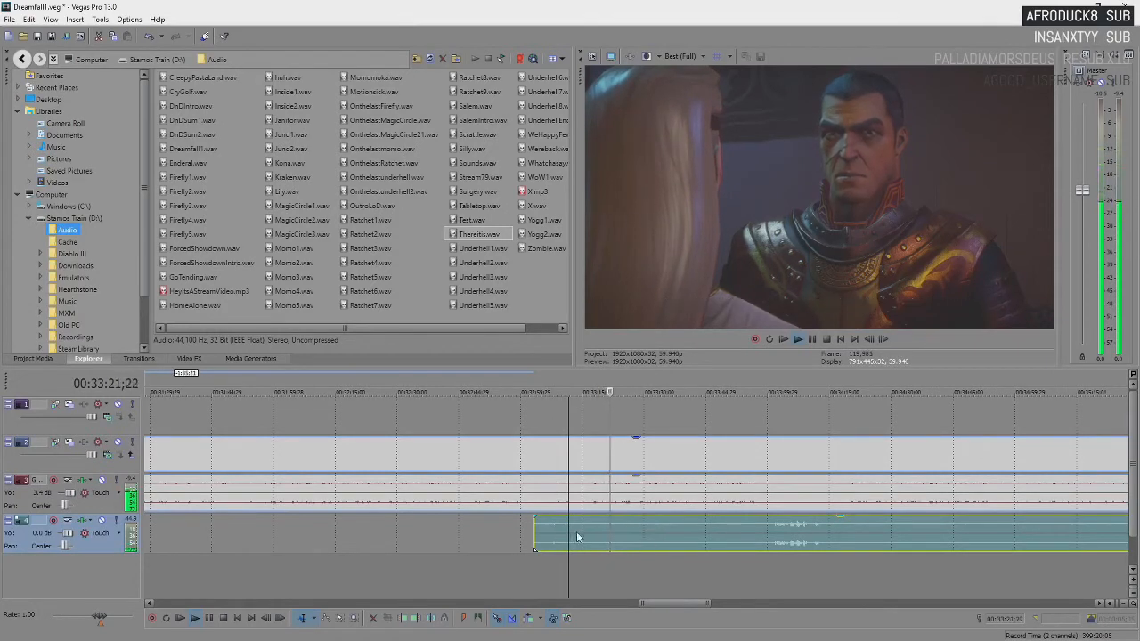
scroll(568, 527, down, 2)
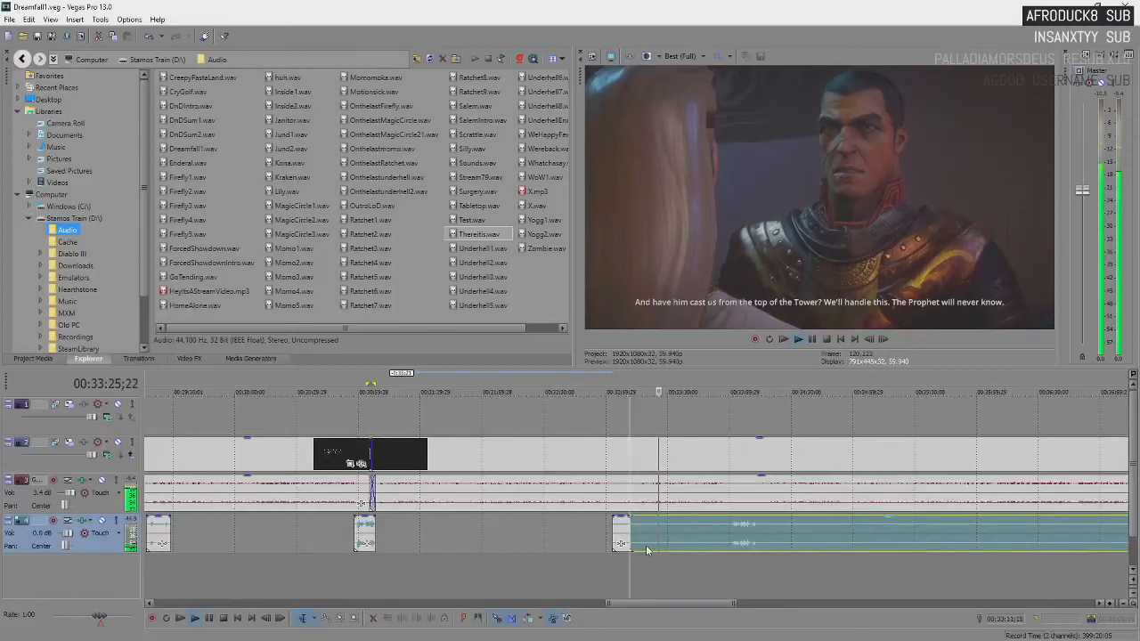
drag(635, 530, 728, 531)
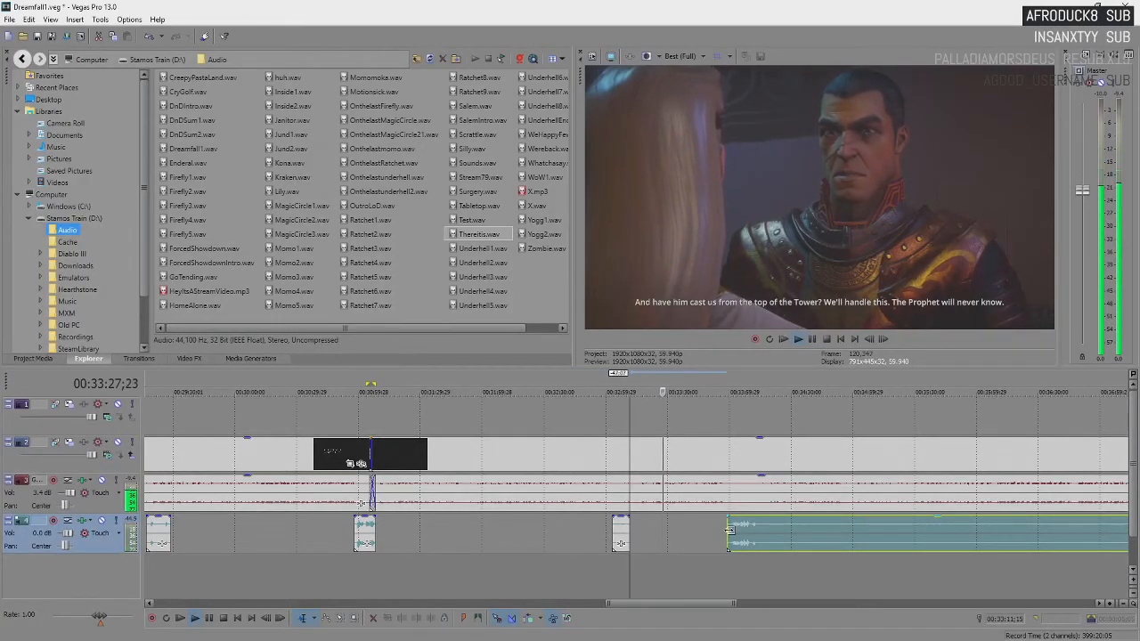
Review playback up to the new start of the remaining track 4 audio, pausing at 00:33:46;24 and 00:33:58;26.
scroll(716, 543, down, 2)
click(729, 540)
scroll(729, 542, up, 2)
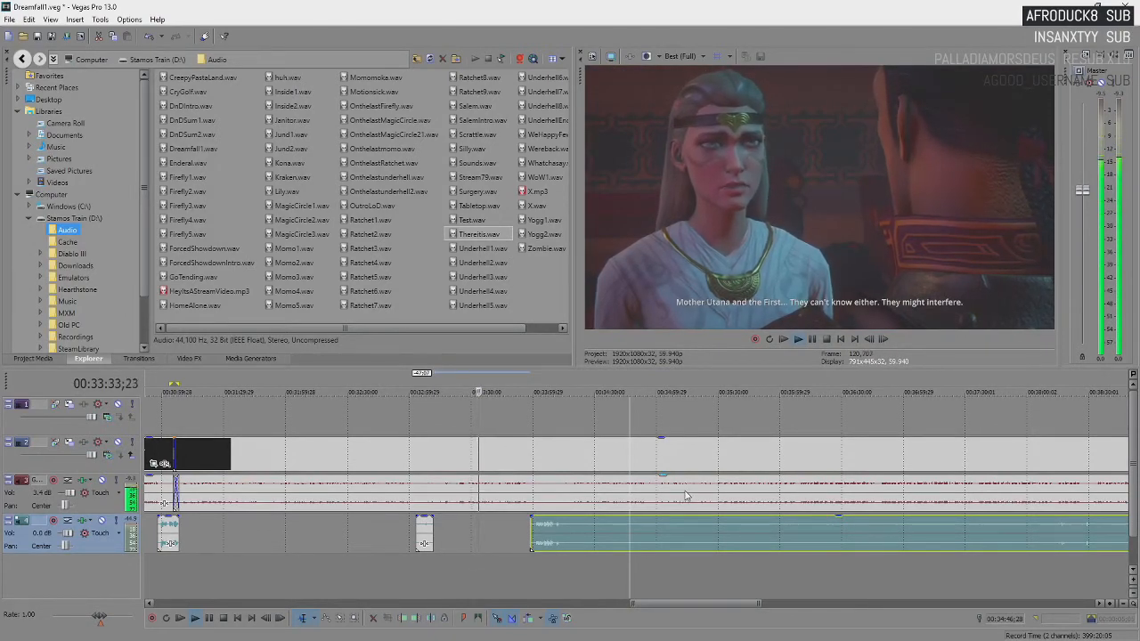
scroll(685, 491, down, 3)
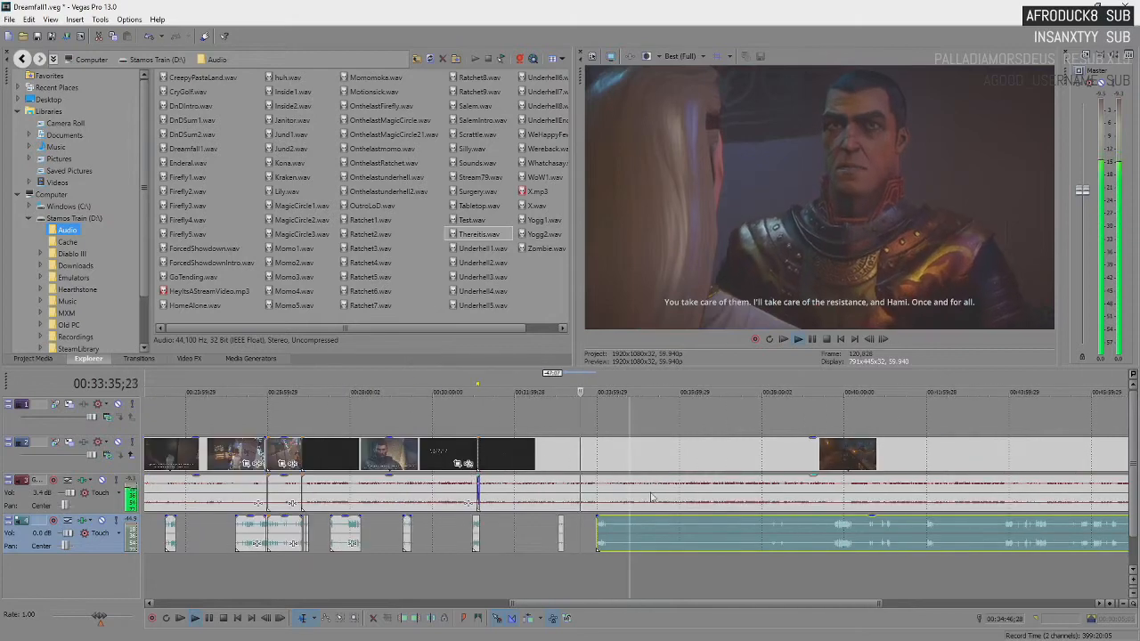
click(646, 527)
scroll(645, 527, up, 2)
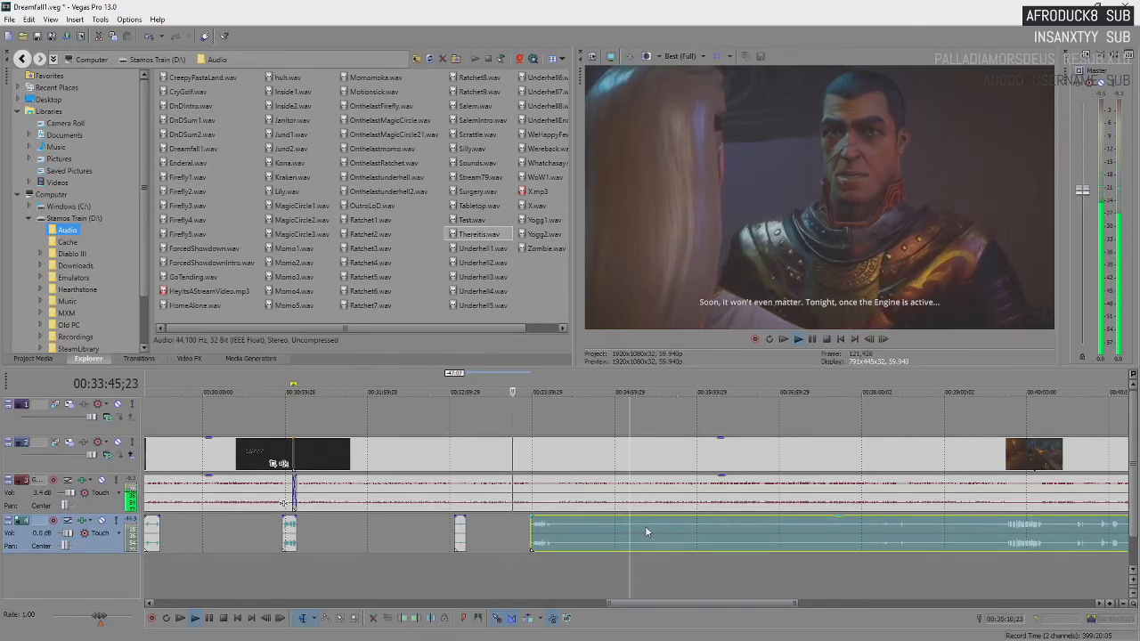
key(Return)
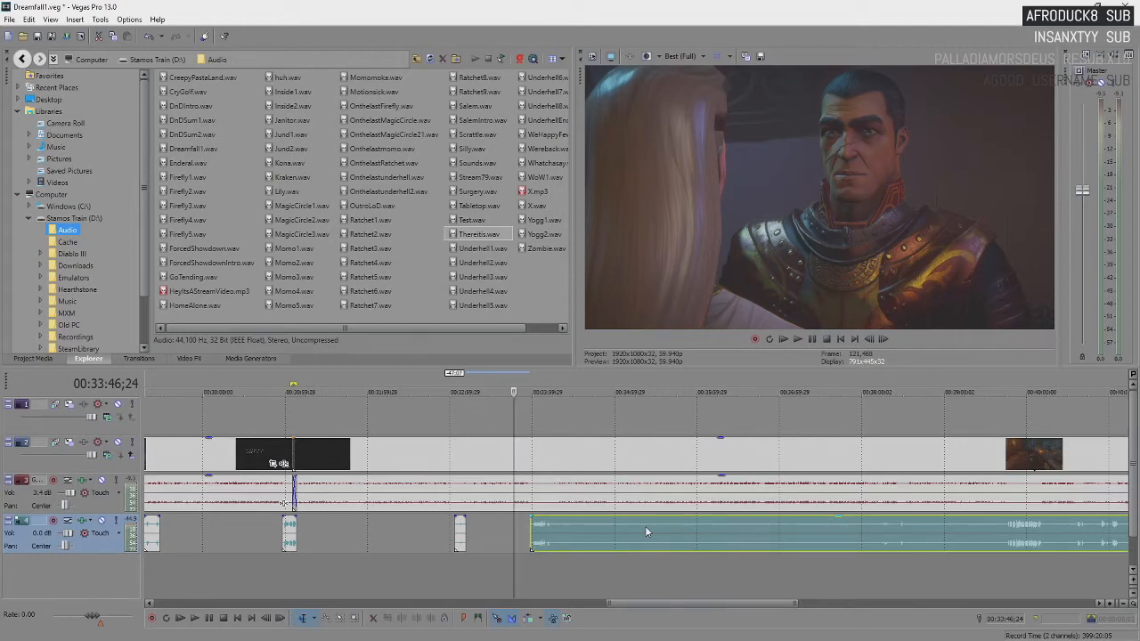
key(space)
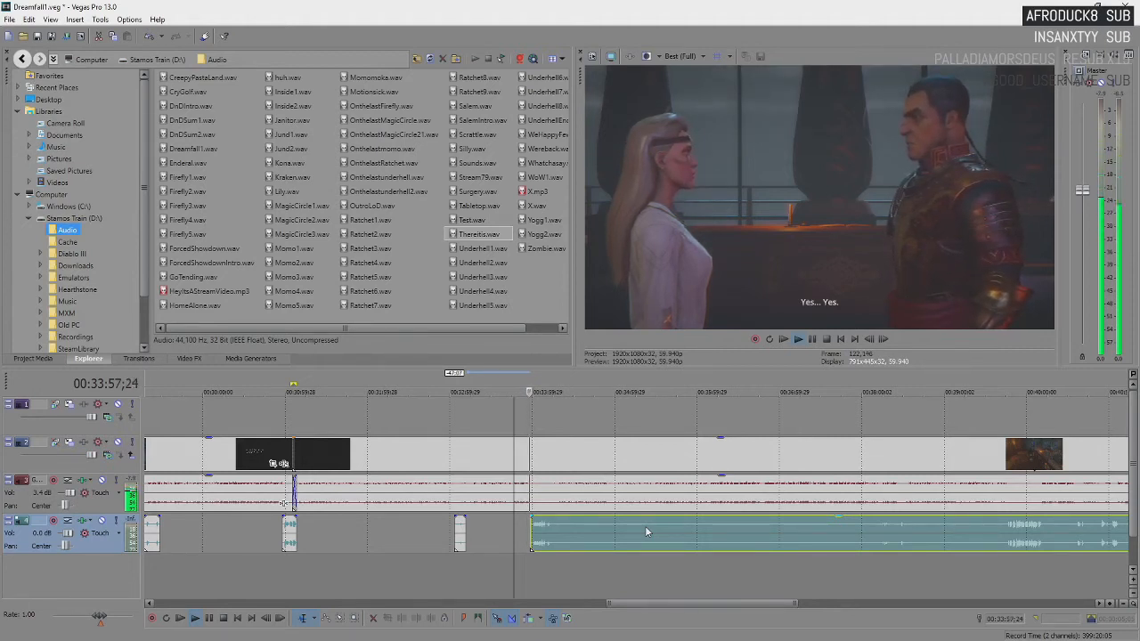
key(Return)
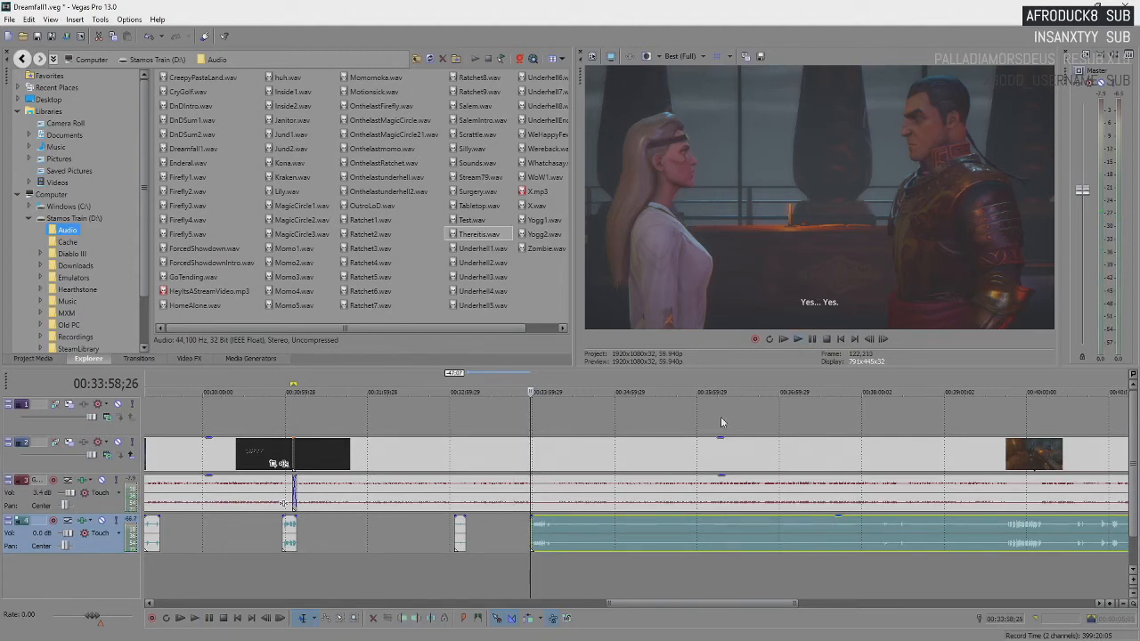
Play through the title card, cut the track 4 audio at about 00:34:14 and trim the remaining part's start to about 00:38:11.
key(space)
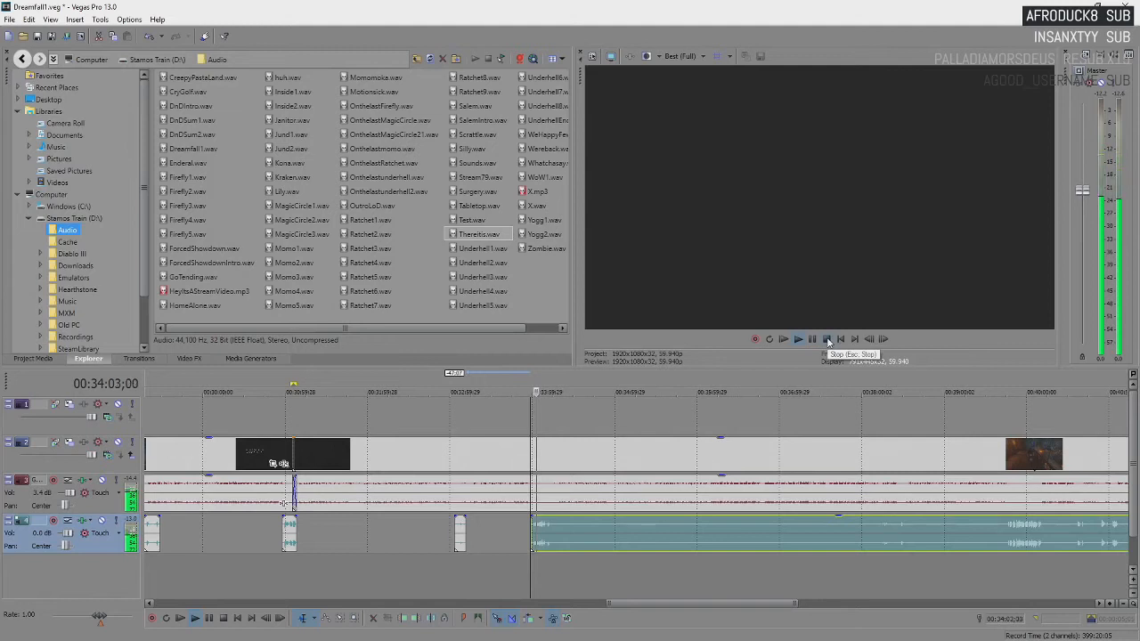
scroll(559, 532, up, 4)
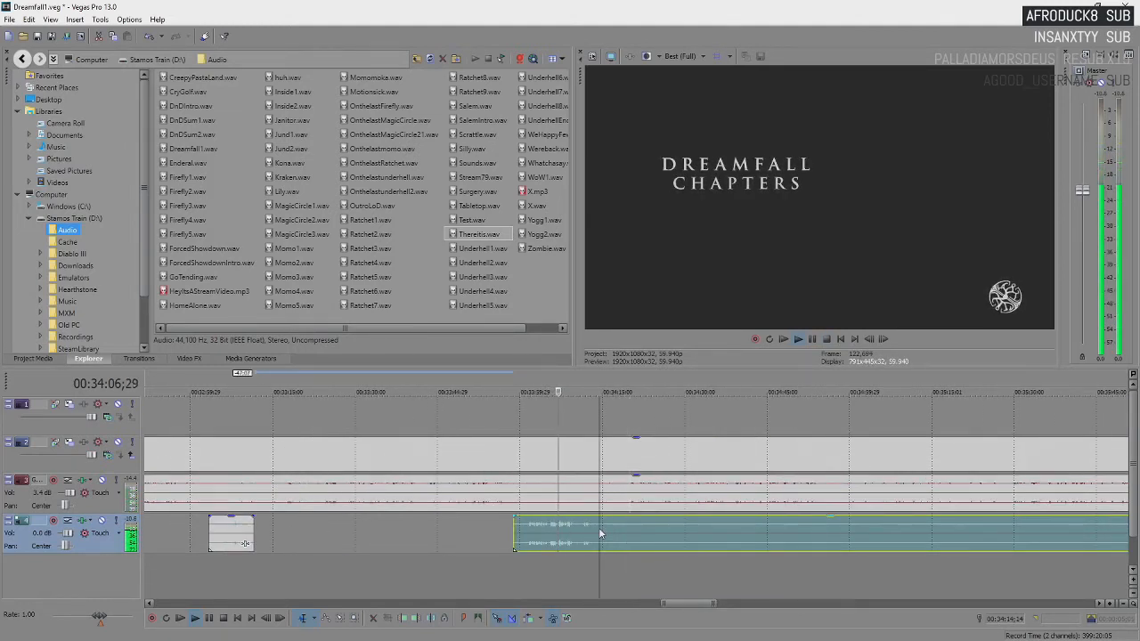
scroll(600, 534, up, 3)
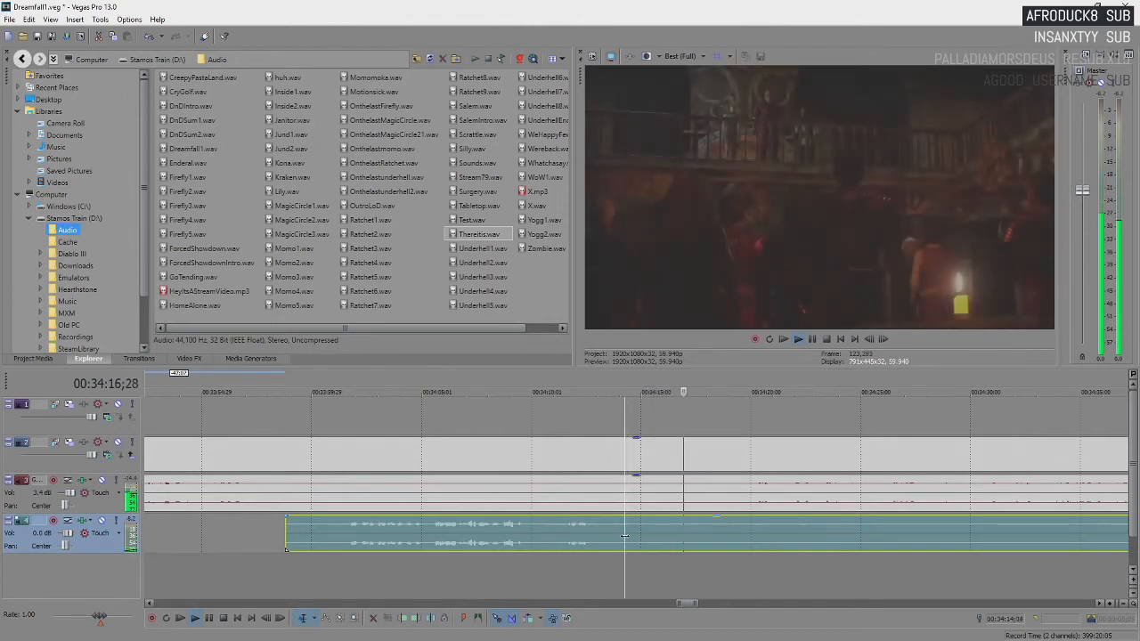
scroll(624, 535, down, 8)
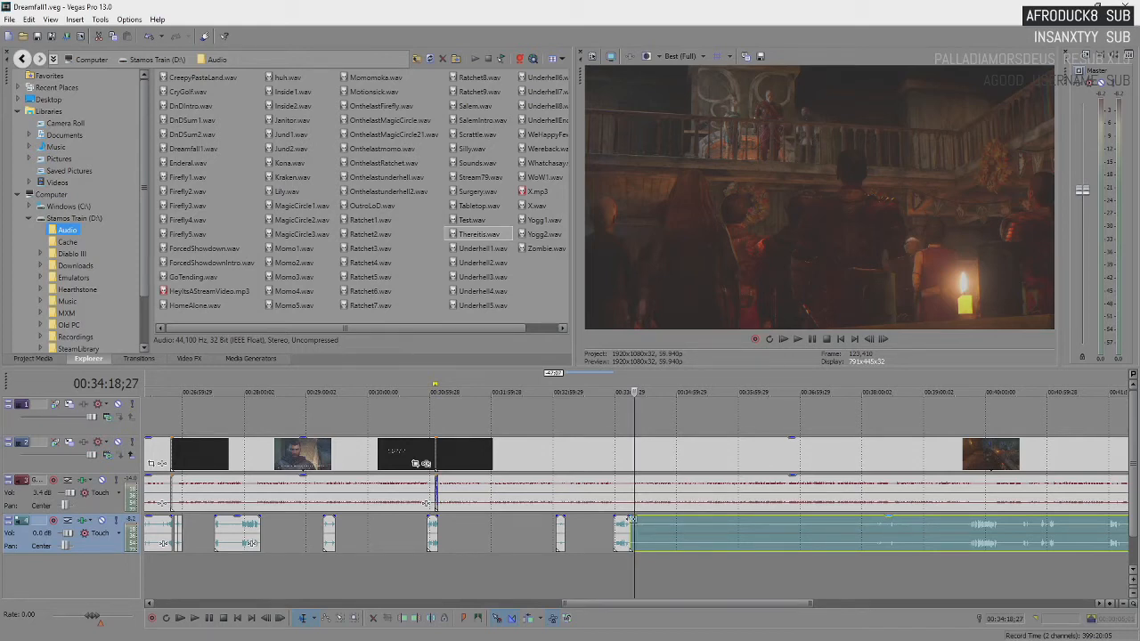
drag(631, 519, 876, 529)
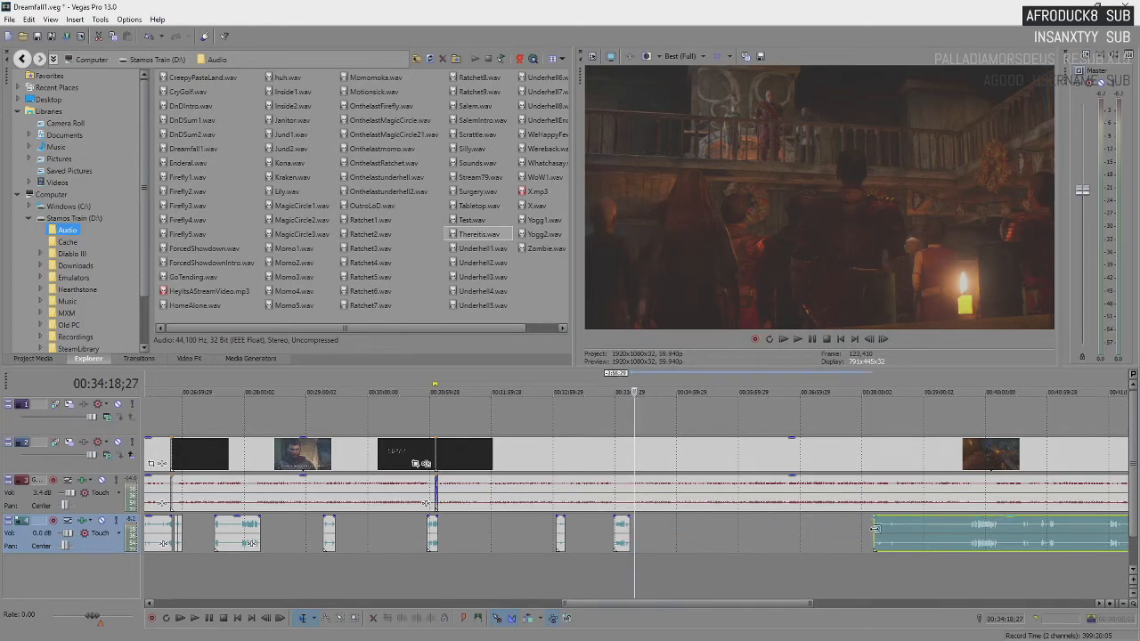
Play the opening of the speech in the hall from 00:34:18;27, pausing at 00:34:30;00 and 00:34:31;29.
key(space)
scroll(751, 529, down, 3)
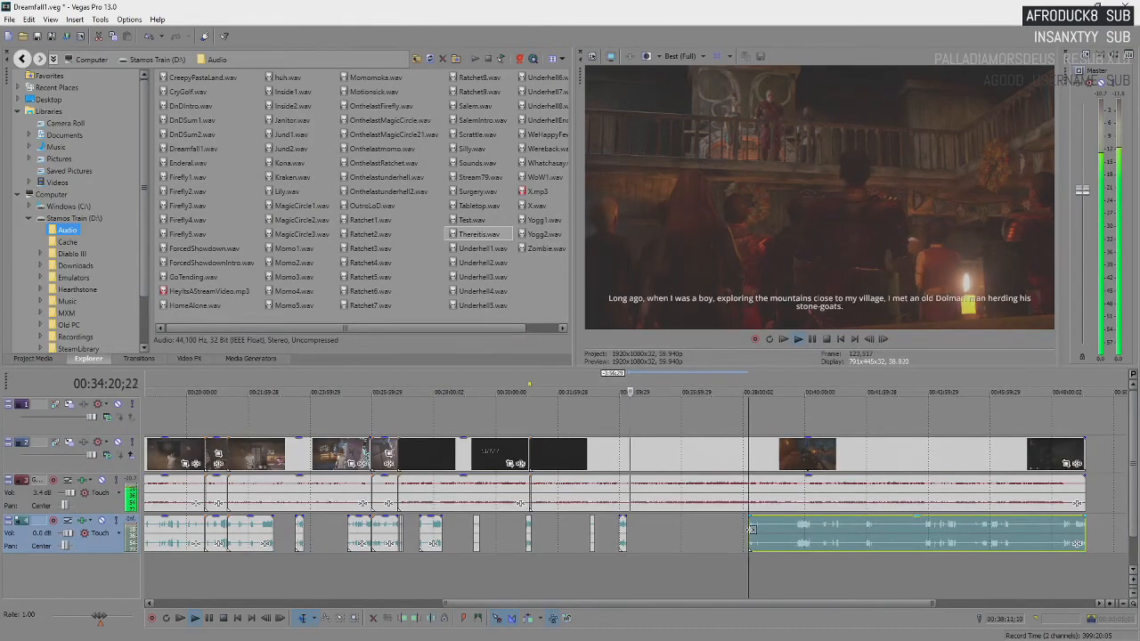
scroll(751, 529, up, 3)
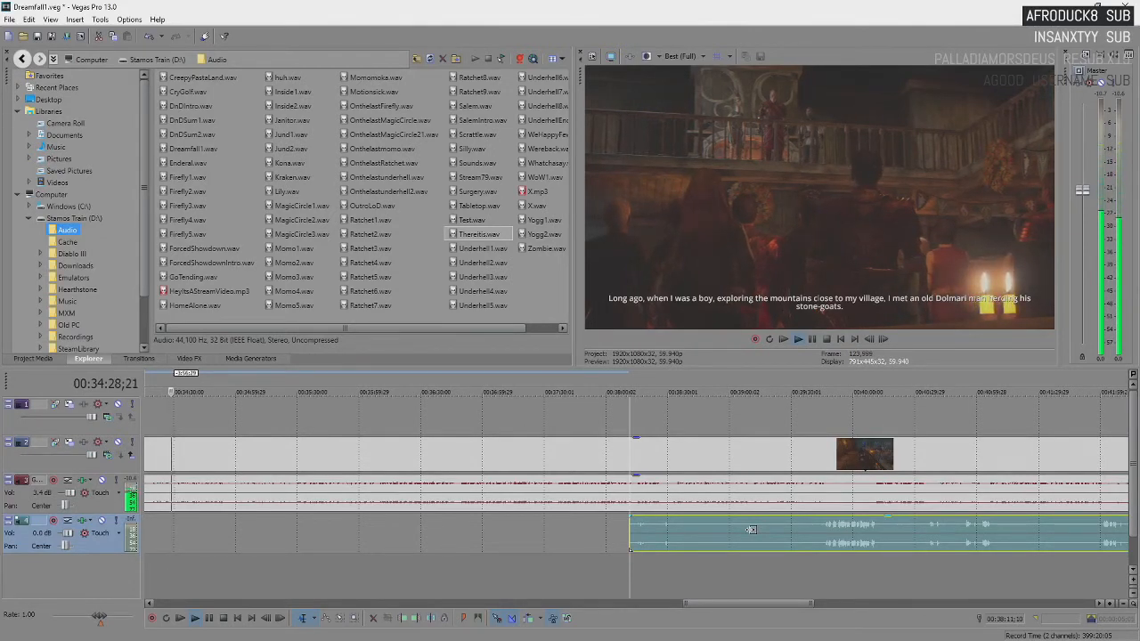
key(Return)
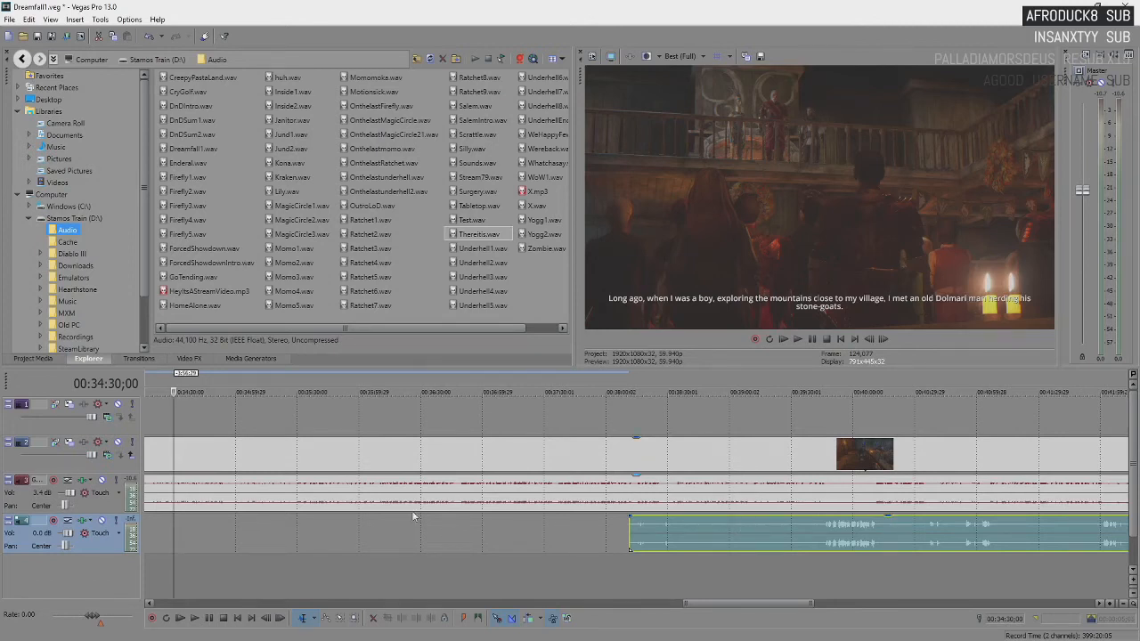
scroll(718, 560, down, 4)
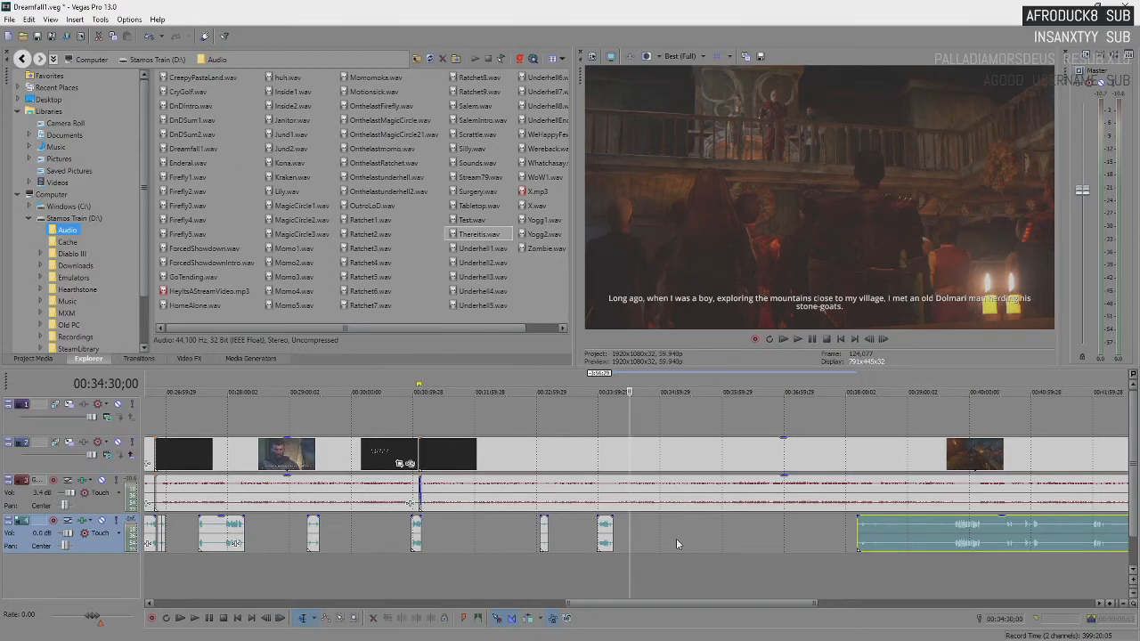
key(space)
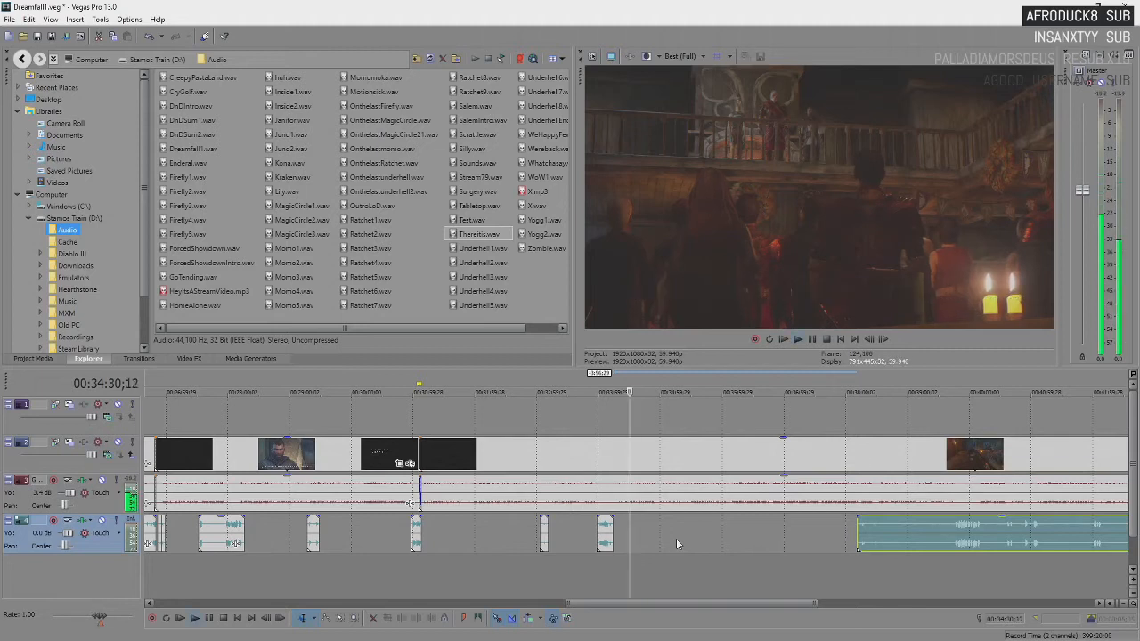
key(space)
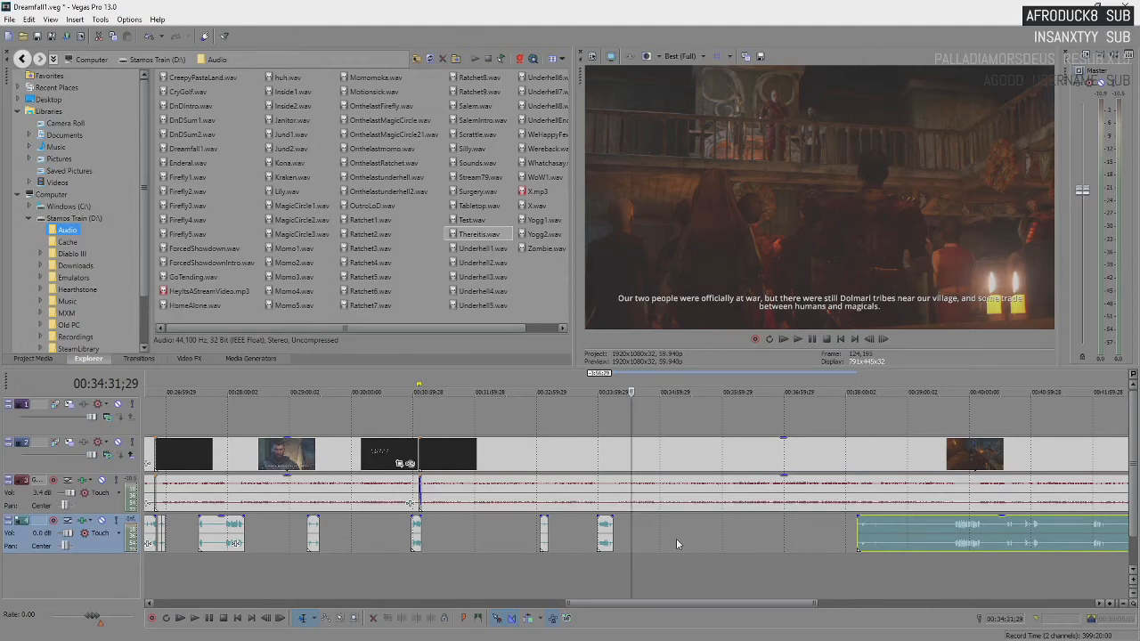
Play on through the lines about the old man and the mother, pausing at 00:34:47;12 and 00:34:52;00.
key(space)
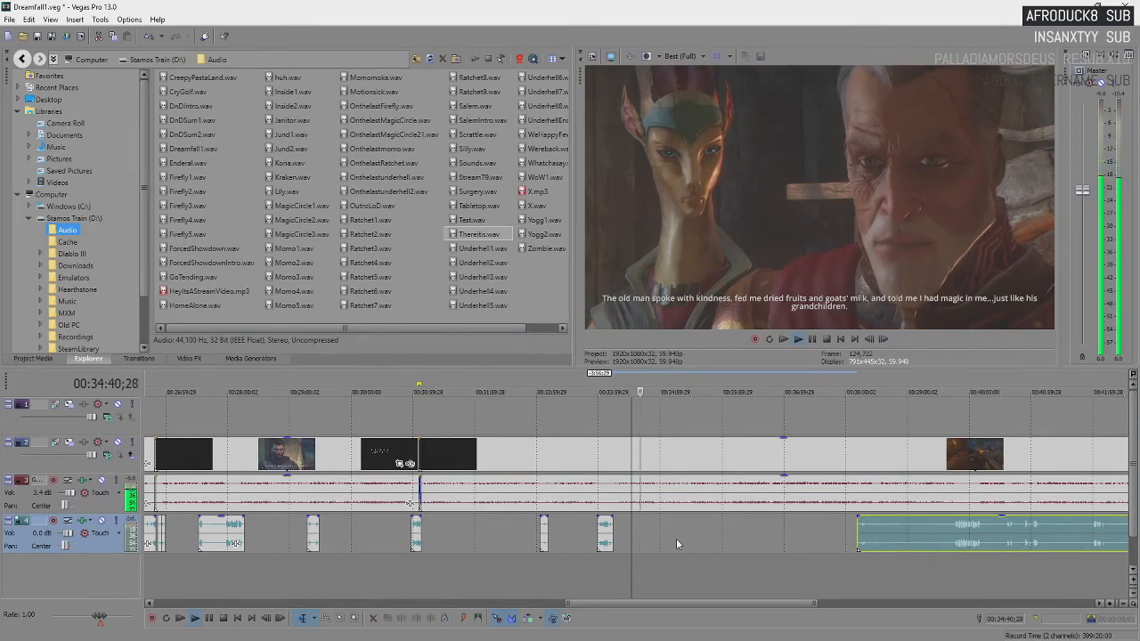
scroll(676, 538, down, 4)
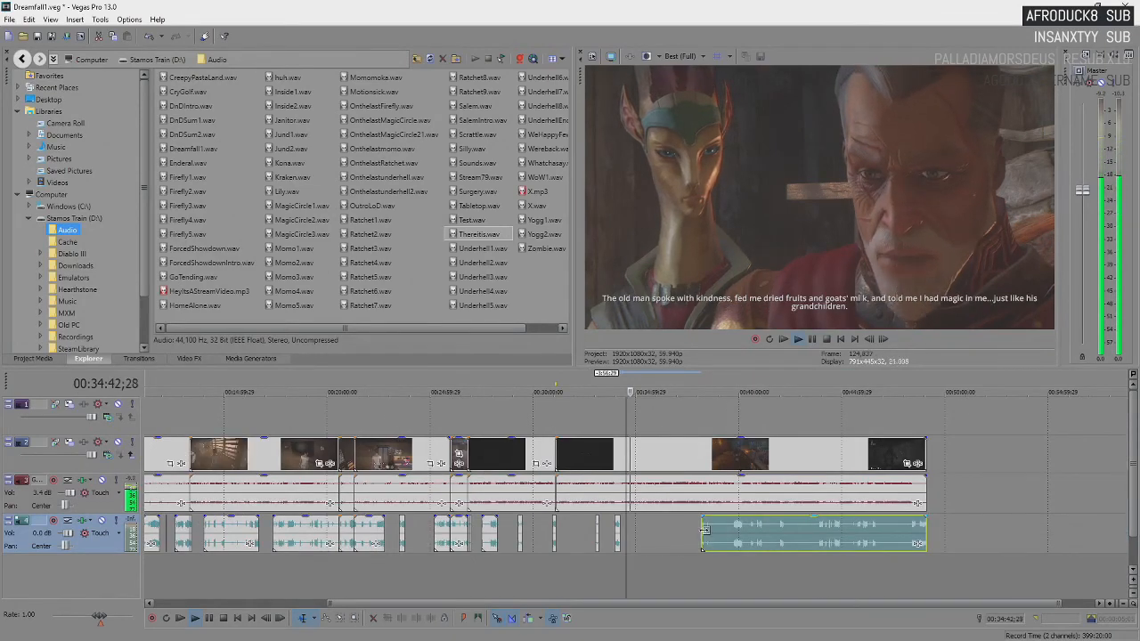
scroll(704, 530, up, 5)
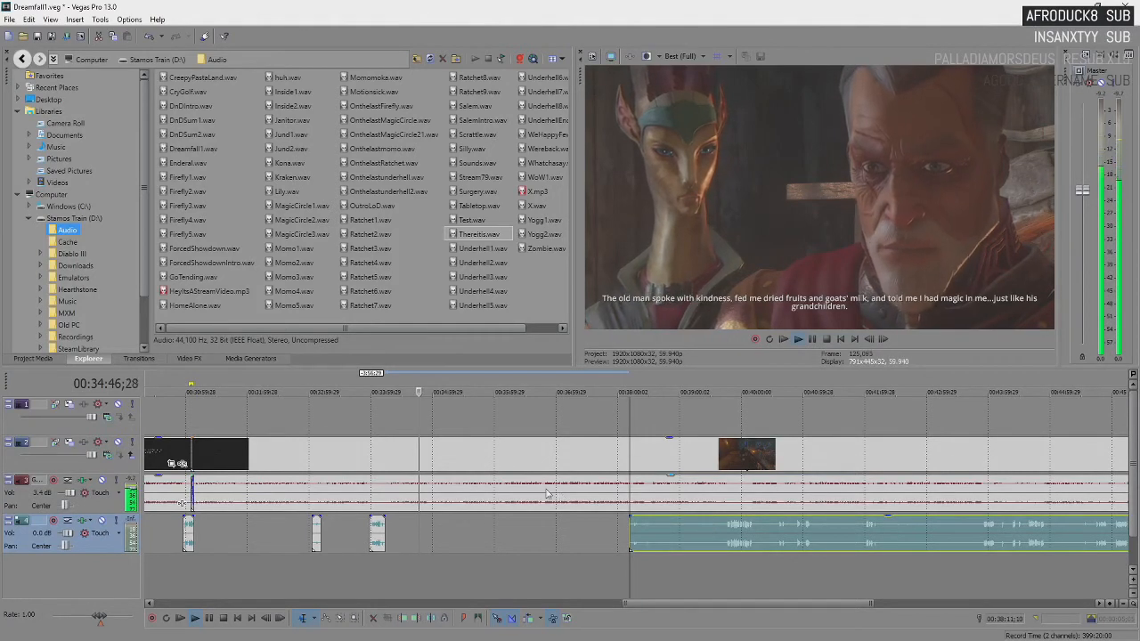
key(space)
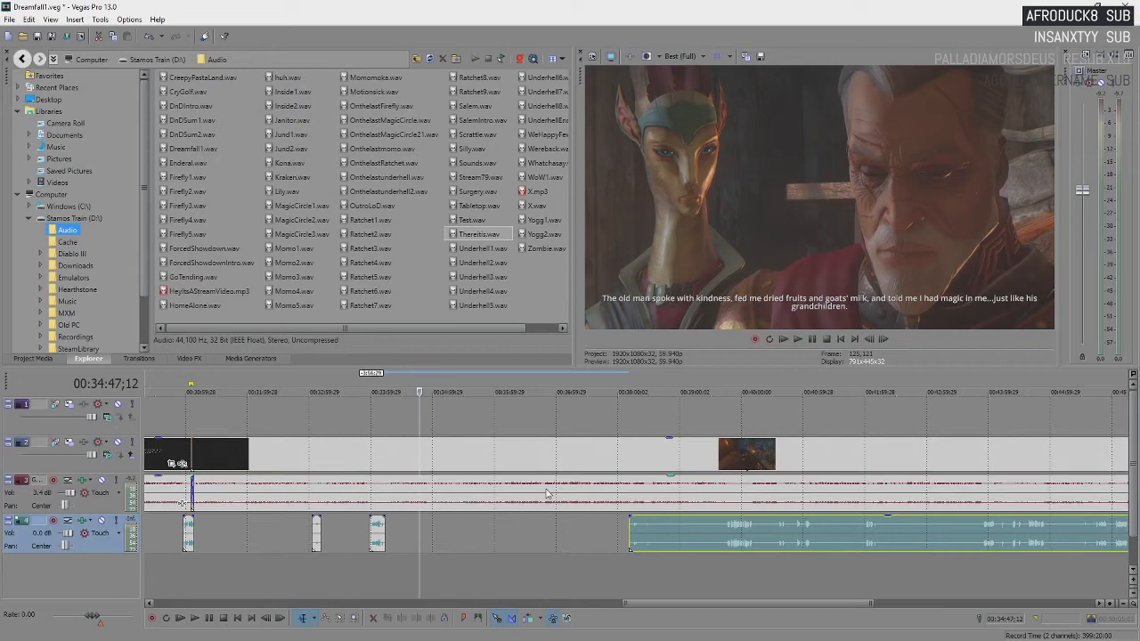
key(space)
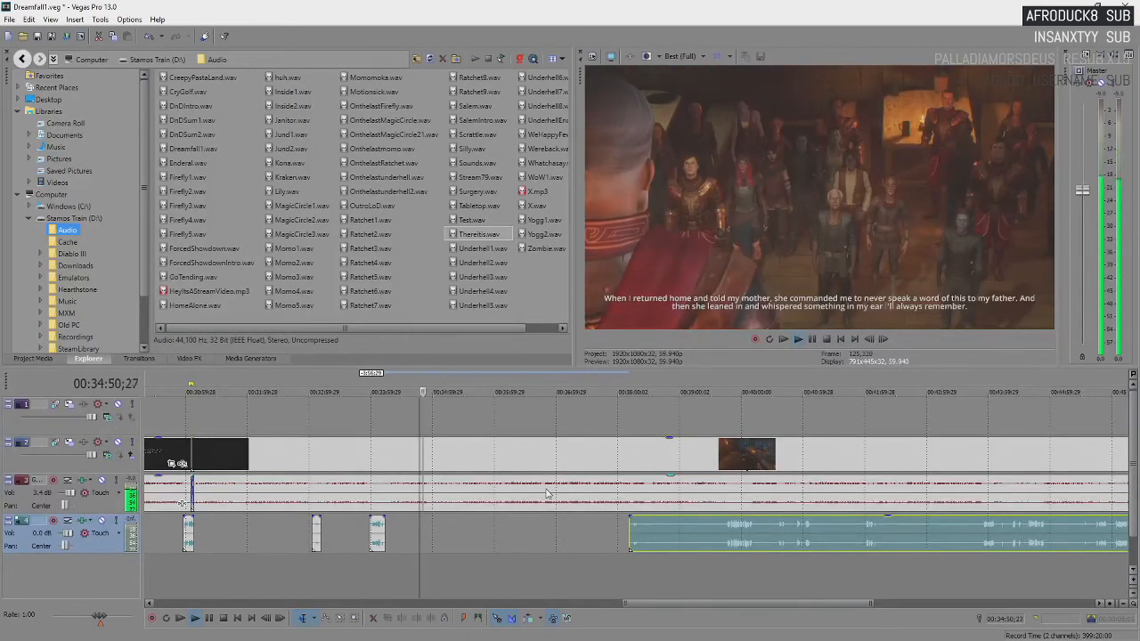
key(Return)
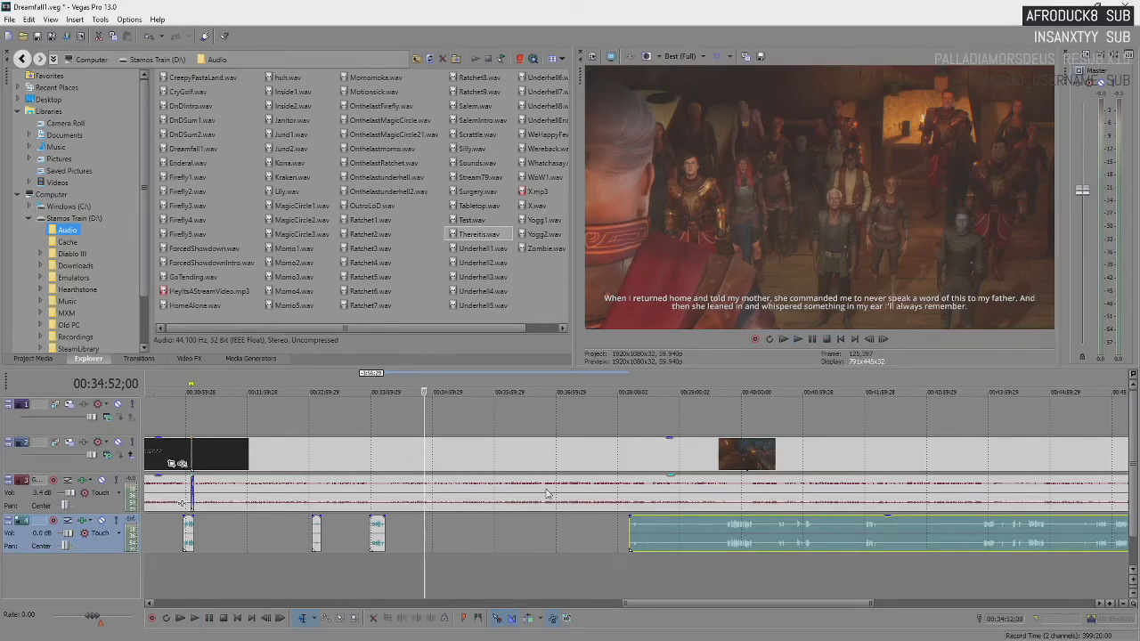
Play the part of the speech about magic, pausing at 00:35:05;29 and 00:35:18;29.
key(Return)
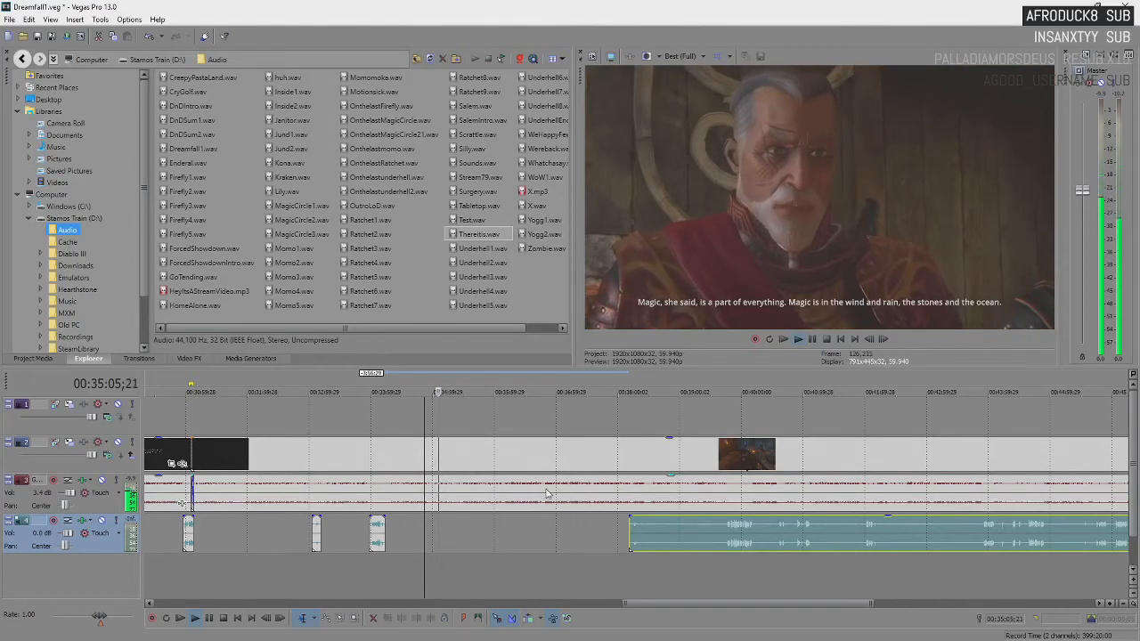
key(Return)
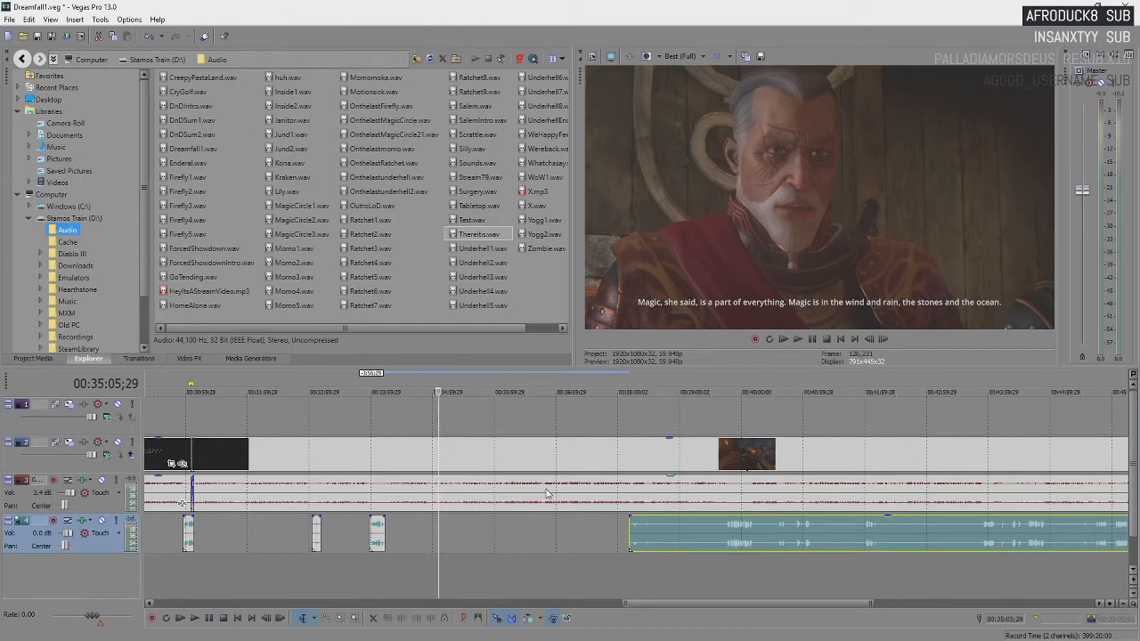
key(space)
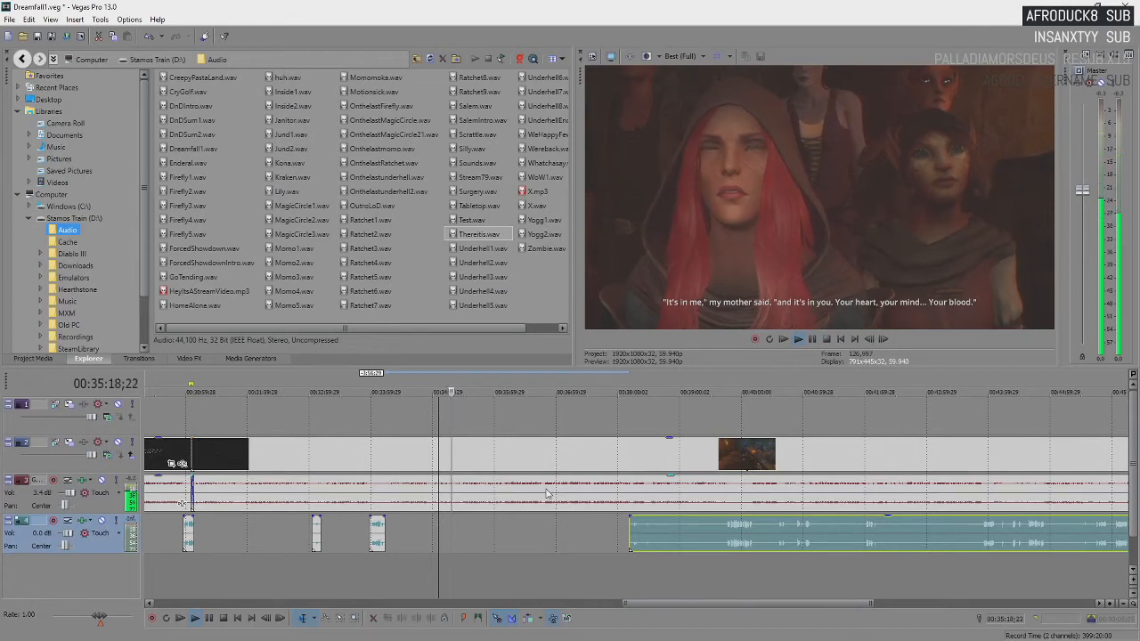
key(Return)
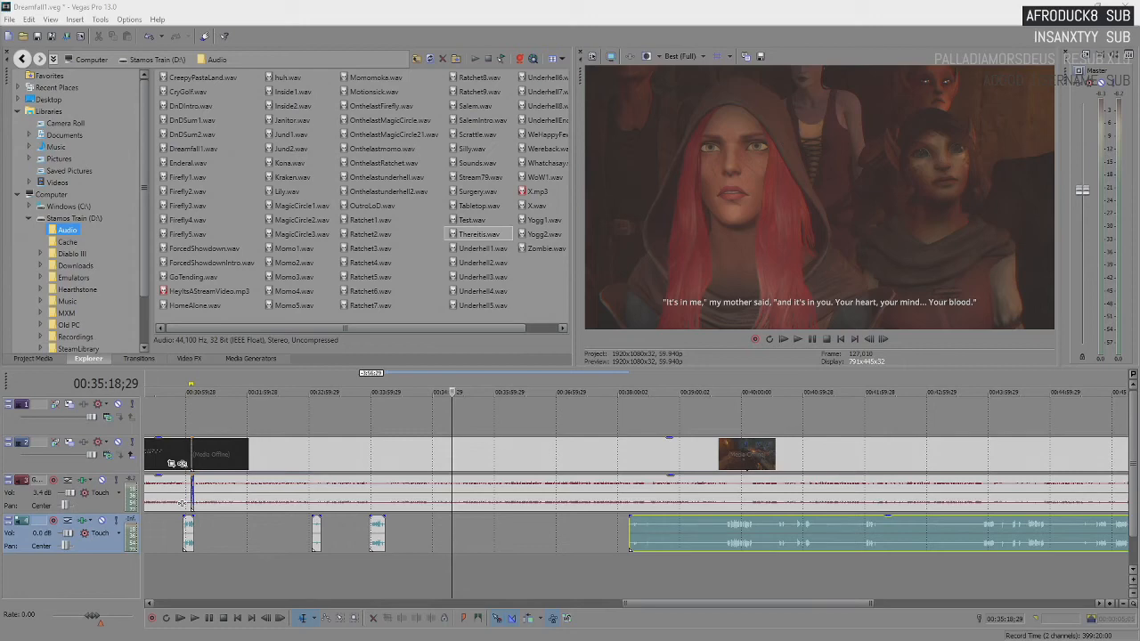
Bring the browser window with the Bowl Noodle Soup picture over the editor and move it away again.
drag(0, 80, 674, 80)
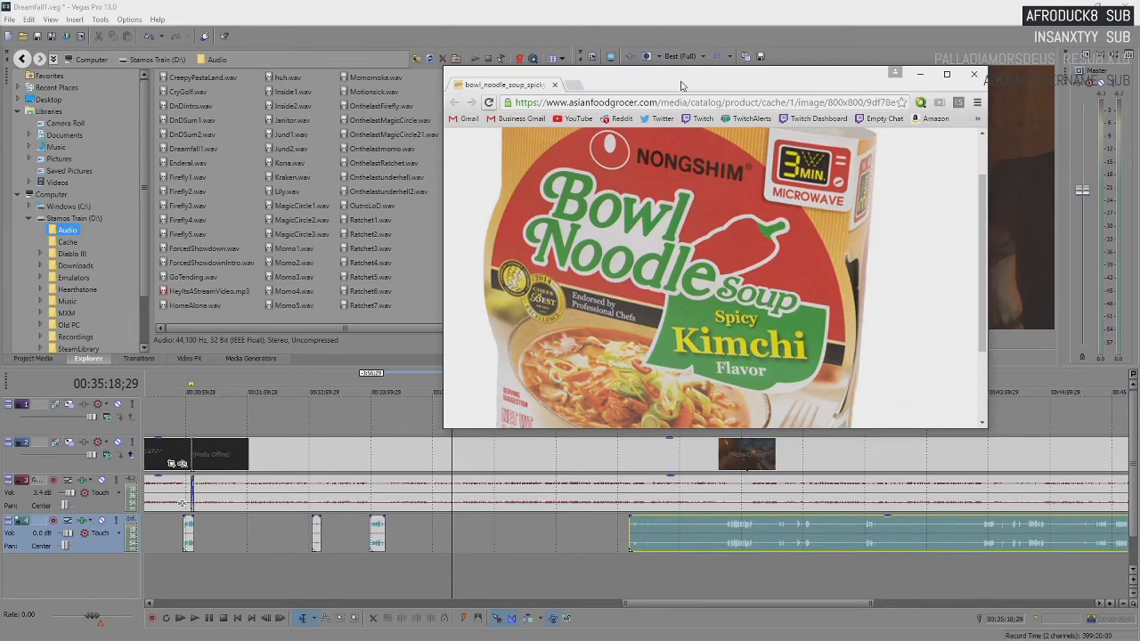
drag(681, 84, 0, 142)
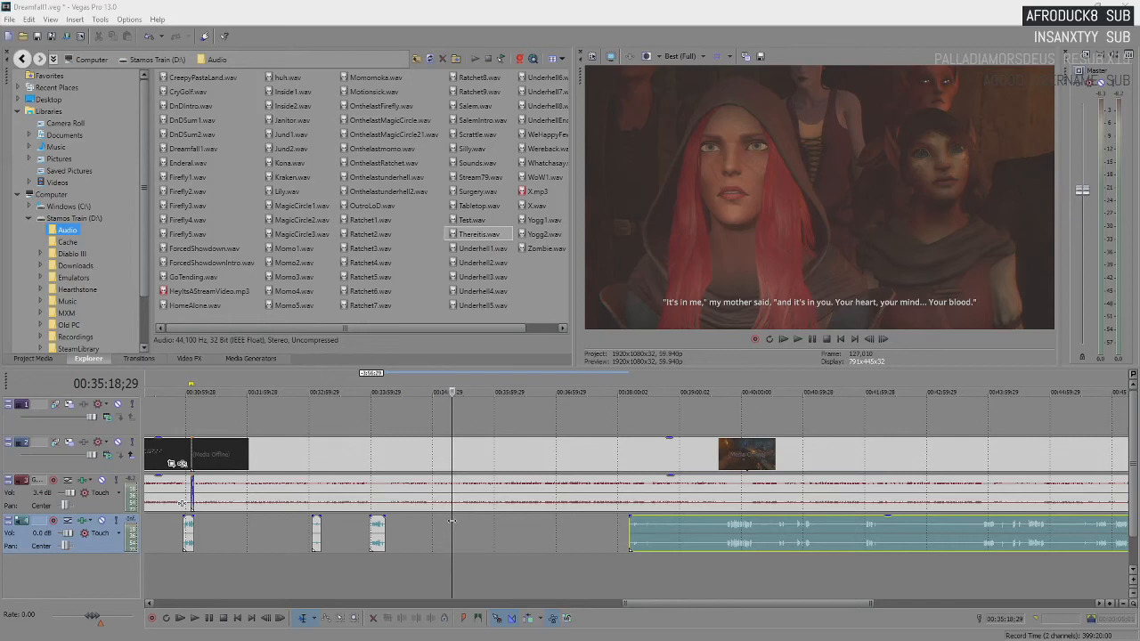
Play the general's lines about his mother's words from 00:35:19;05, pausing at 00:35:36;14 and 00:35:39;21.
click(452, 523)
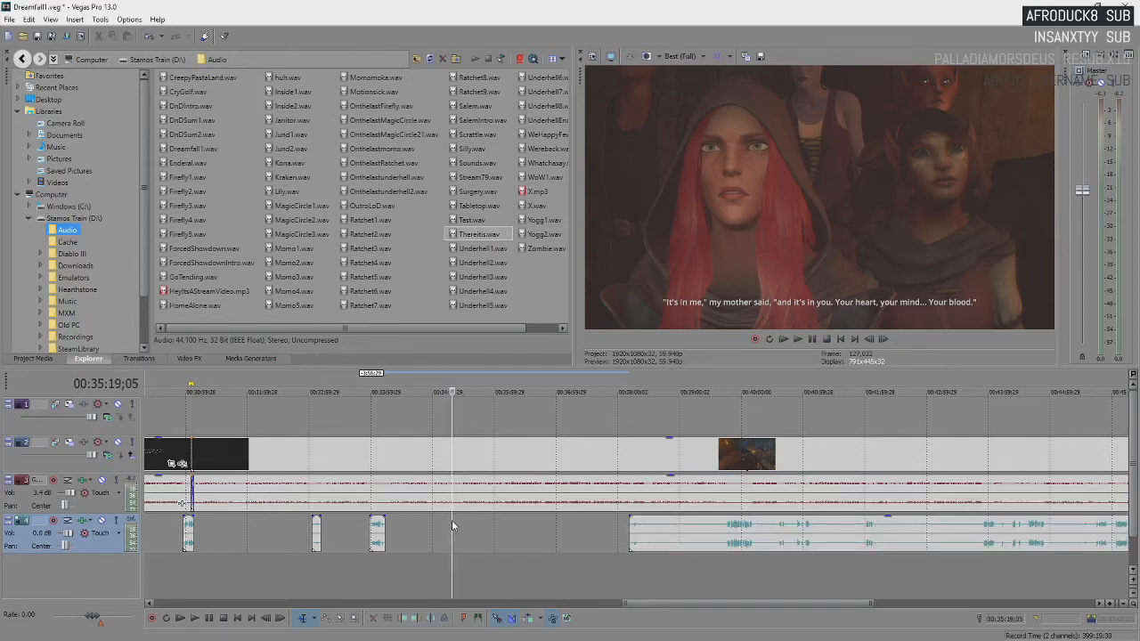
key(space)
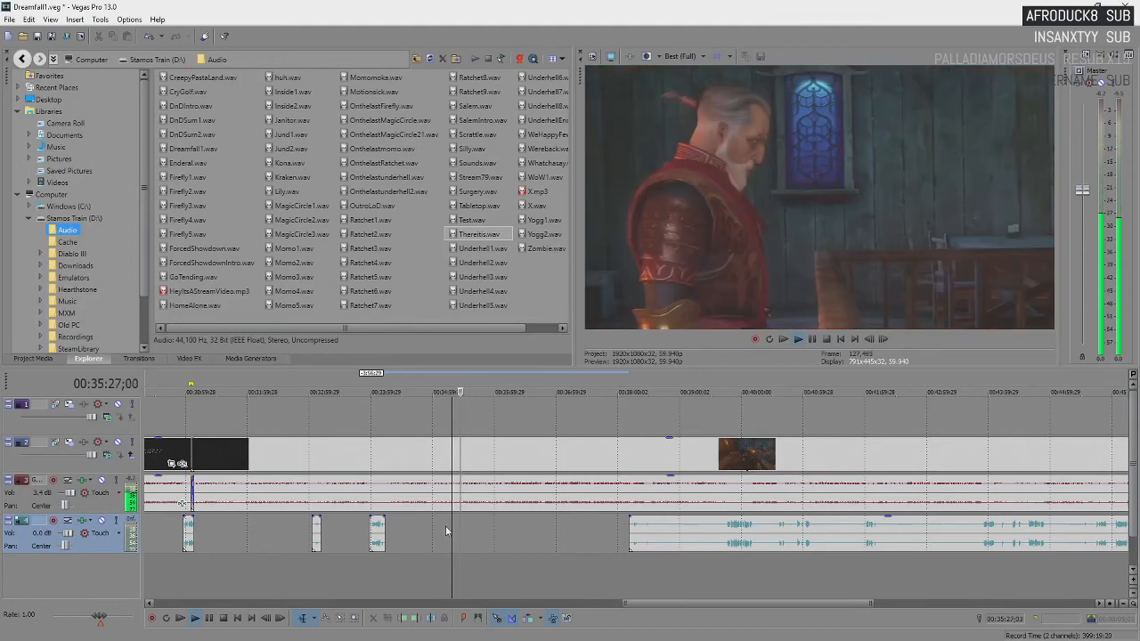
scroll(445, 527, down, 5)
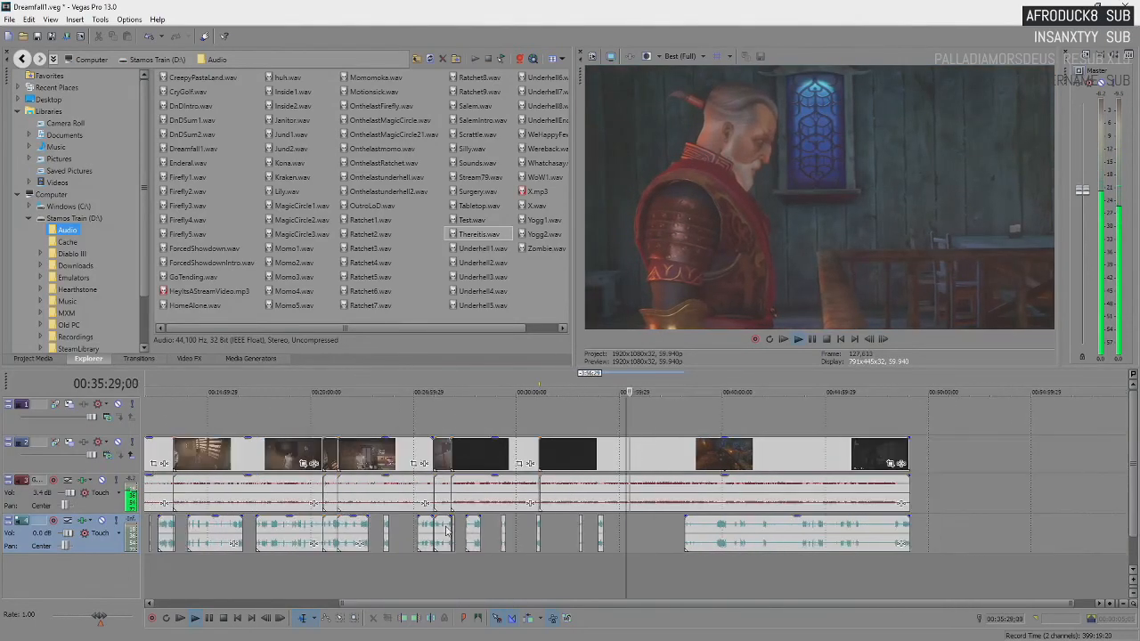
click(706, 429)
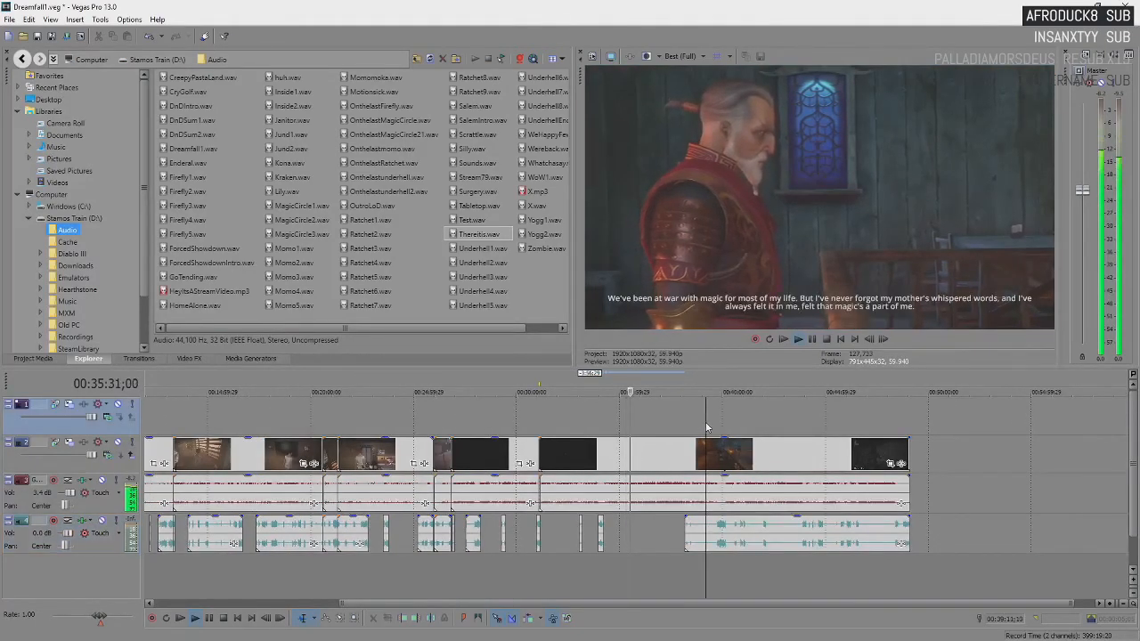
scroll(706, 428, up, 3)
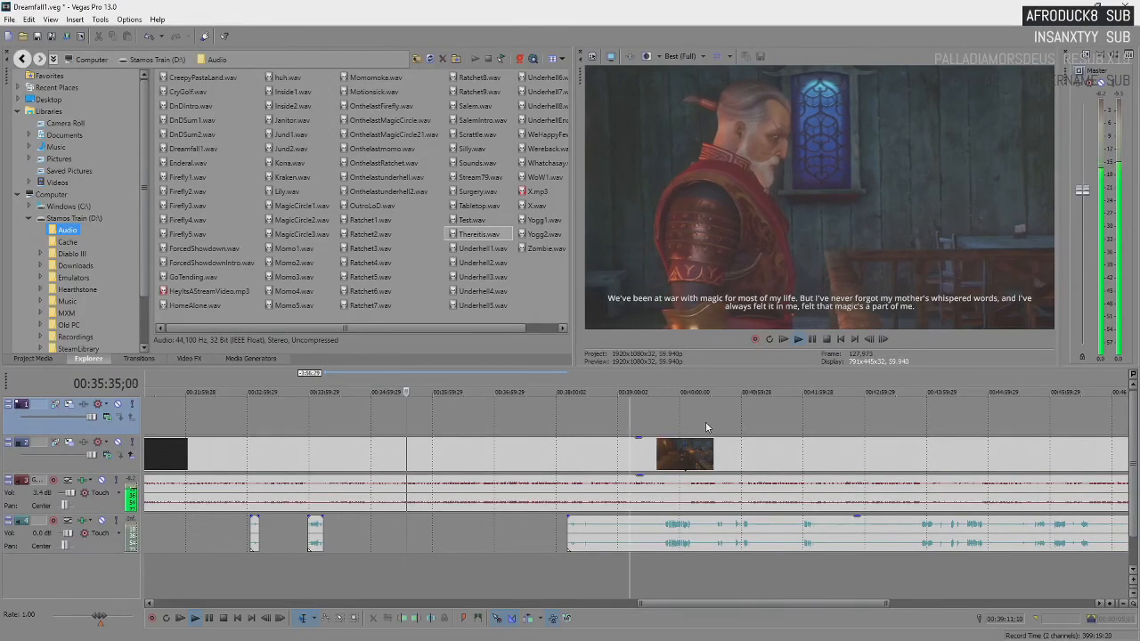
key(Return)
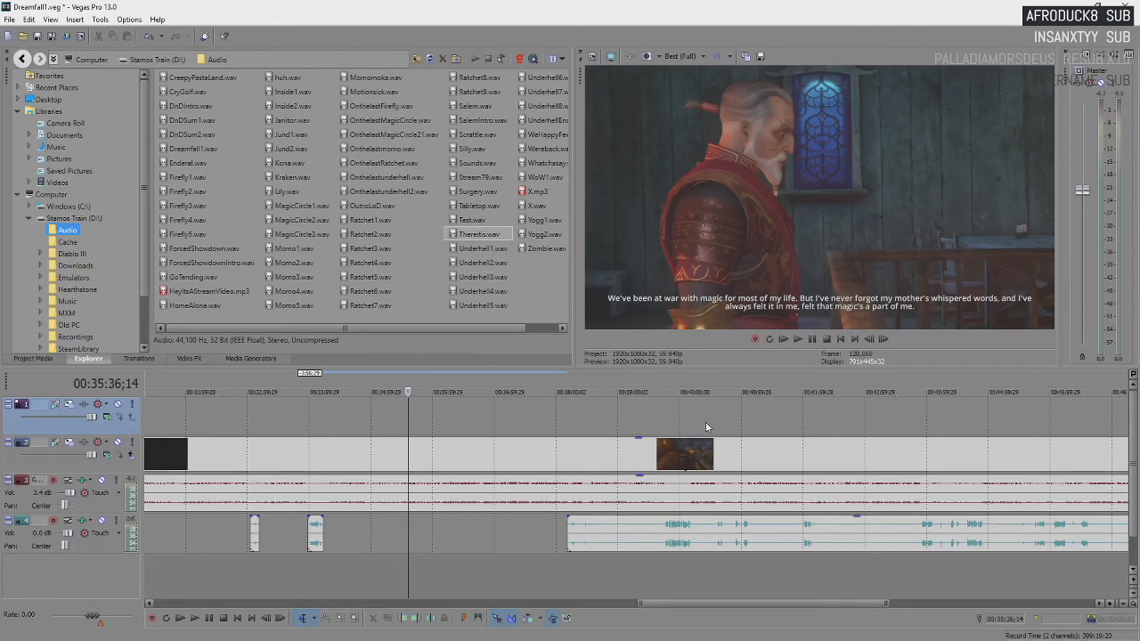
key(space)
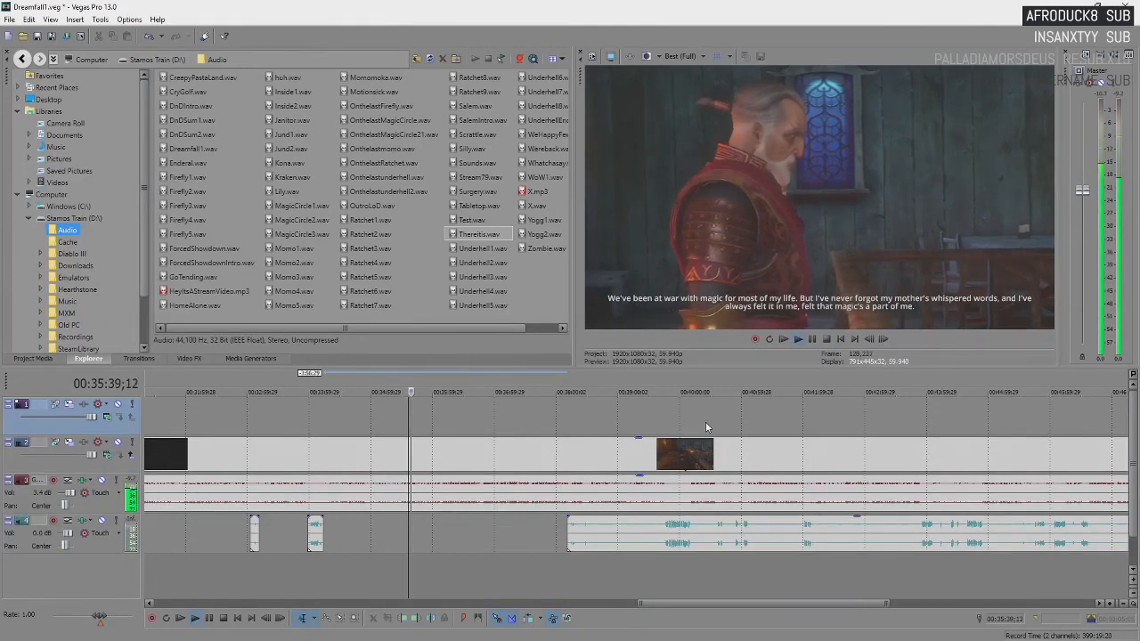
key(space)
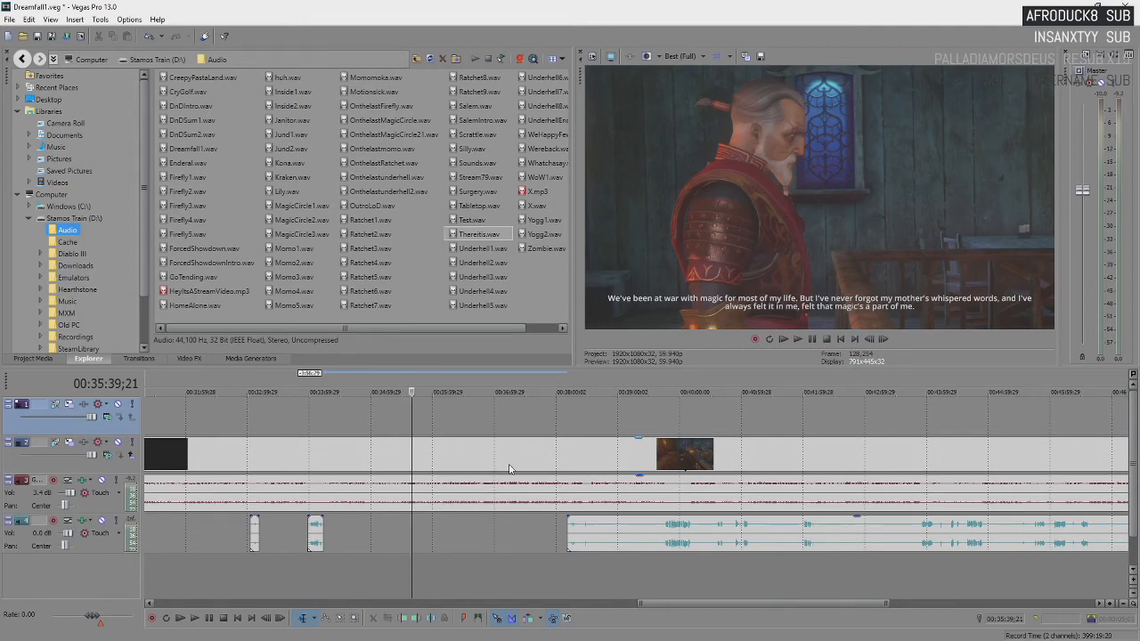
Examine the track 4 audio clips before and after the playhead, from the whole timeline down to close detail.
scroll(510, 470, down, 4)
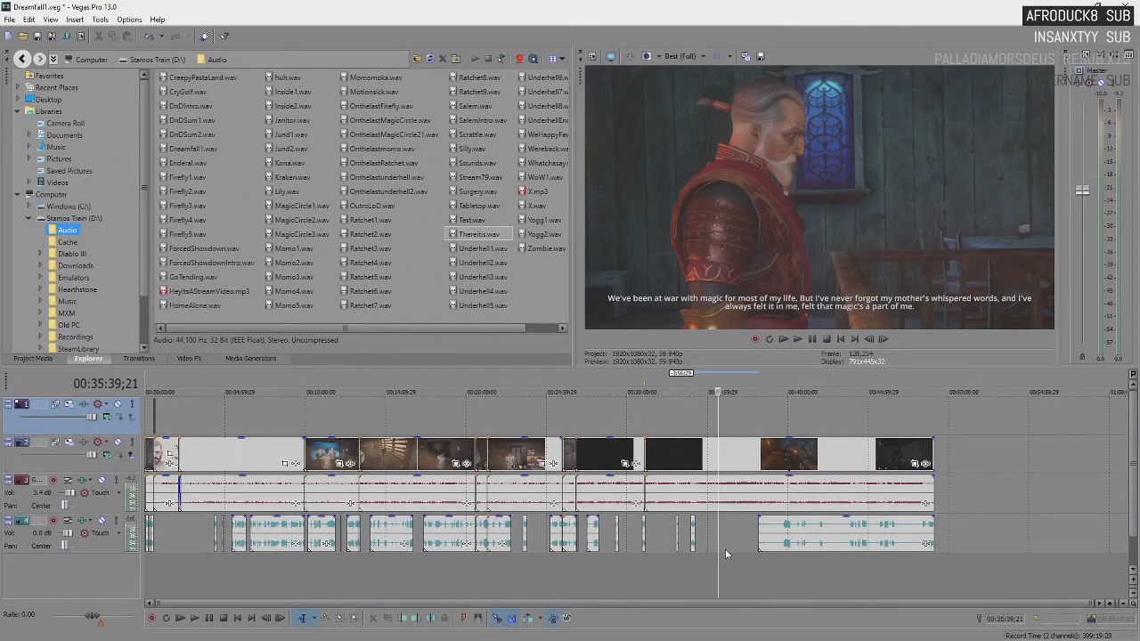
scroll(725, 548, up, 1)
scroll(725, 554, up, 5)
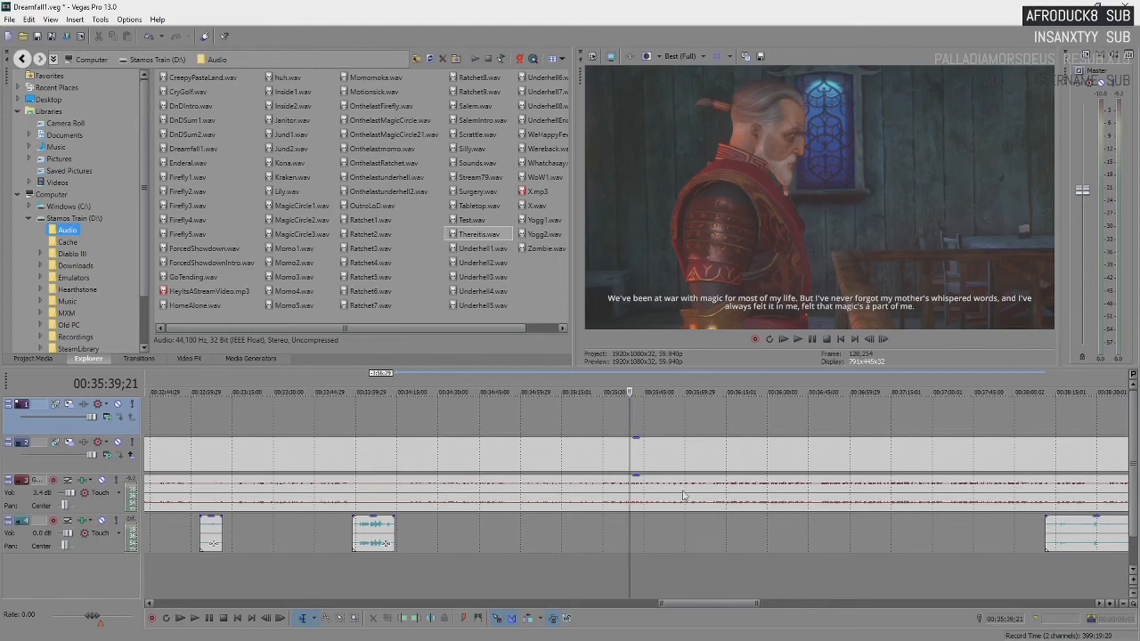
scroll(614, 485, down, 3)
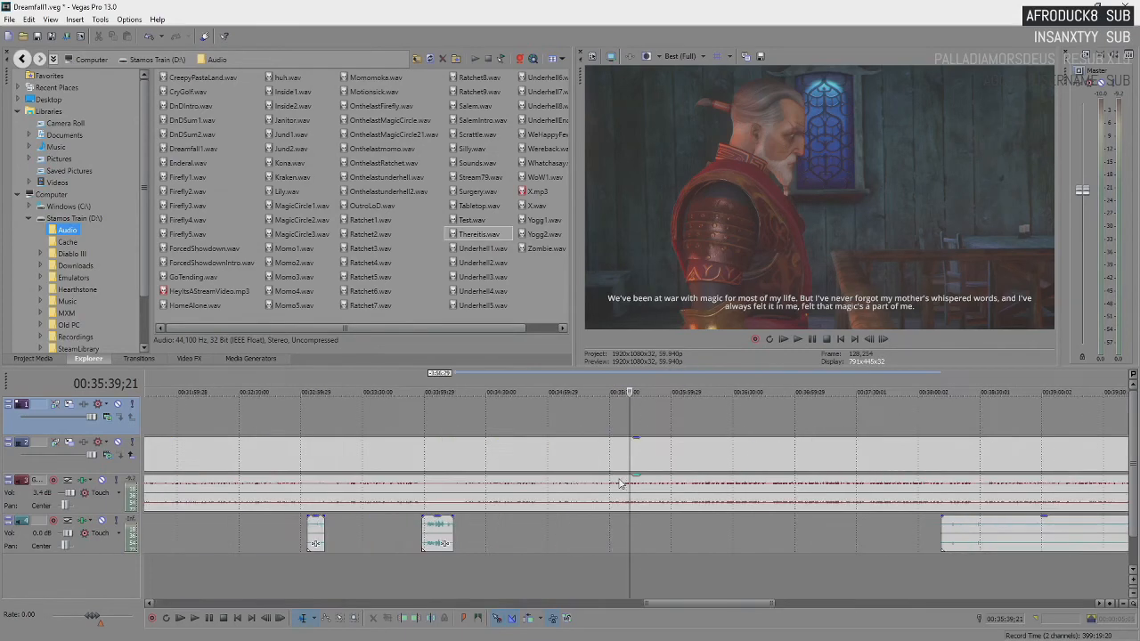
scroll(621, 484, down, 3)
scroll(882, 543, down, 3)
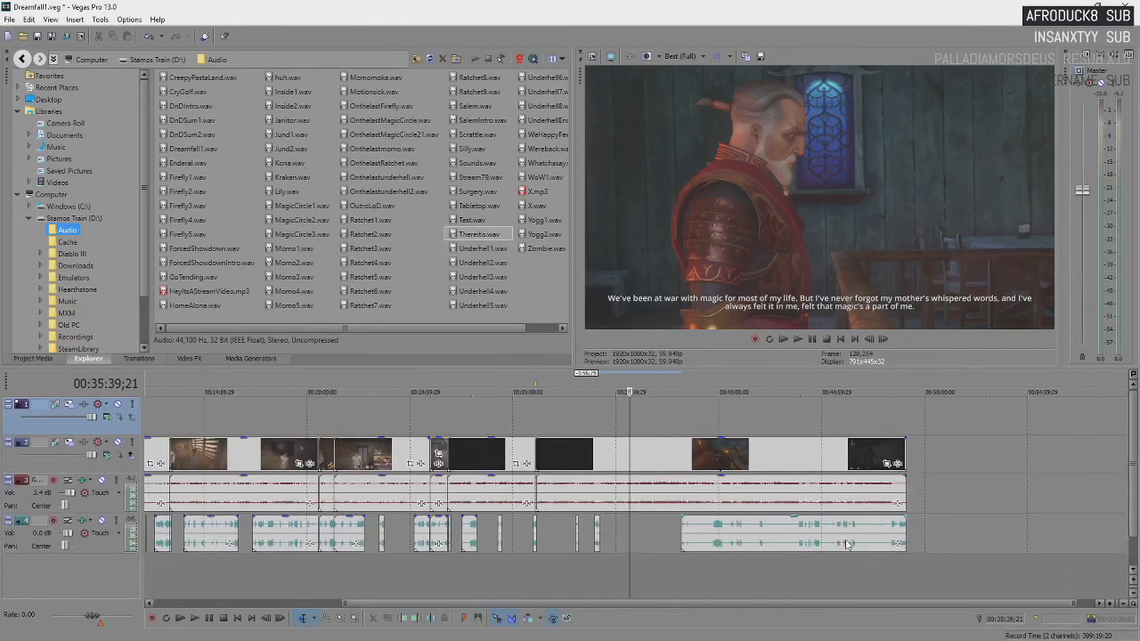
scroll(880, 504, up, 5)
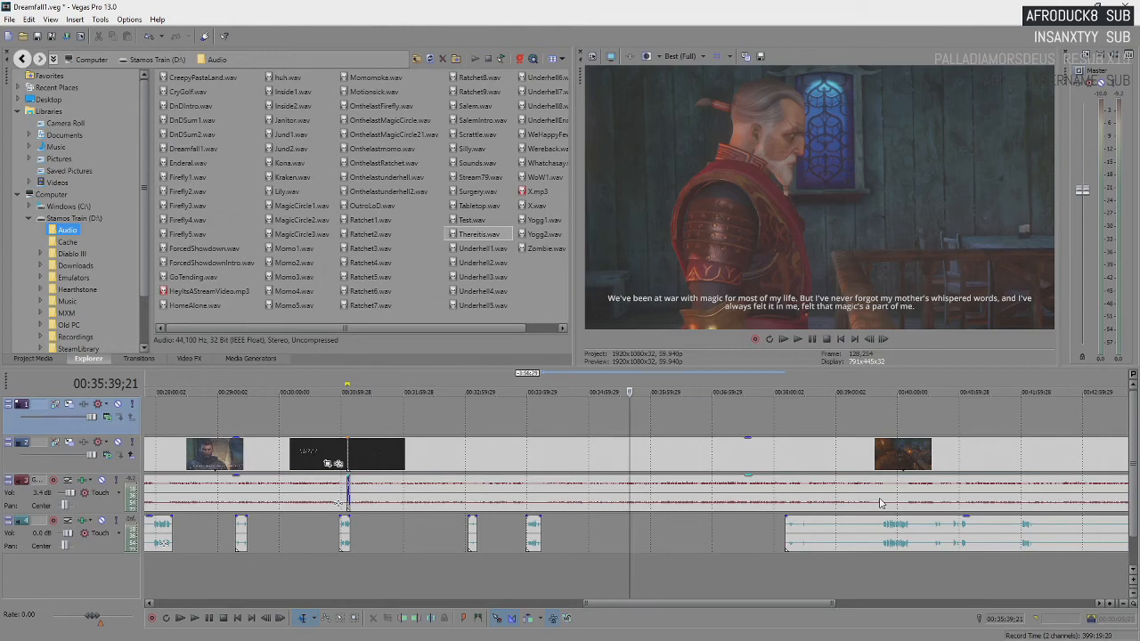
Play the lines about the battle for the world's soul from 00:35:39;21, pausing at 00:36:02;16 and 00:36:04;17.
key(space)
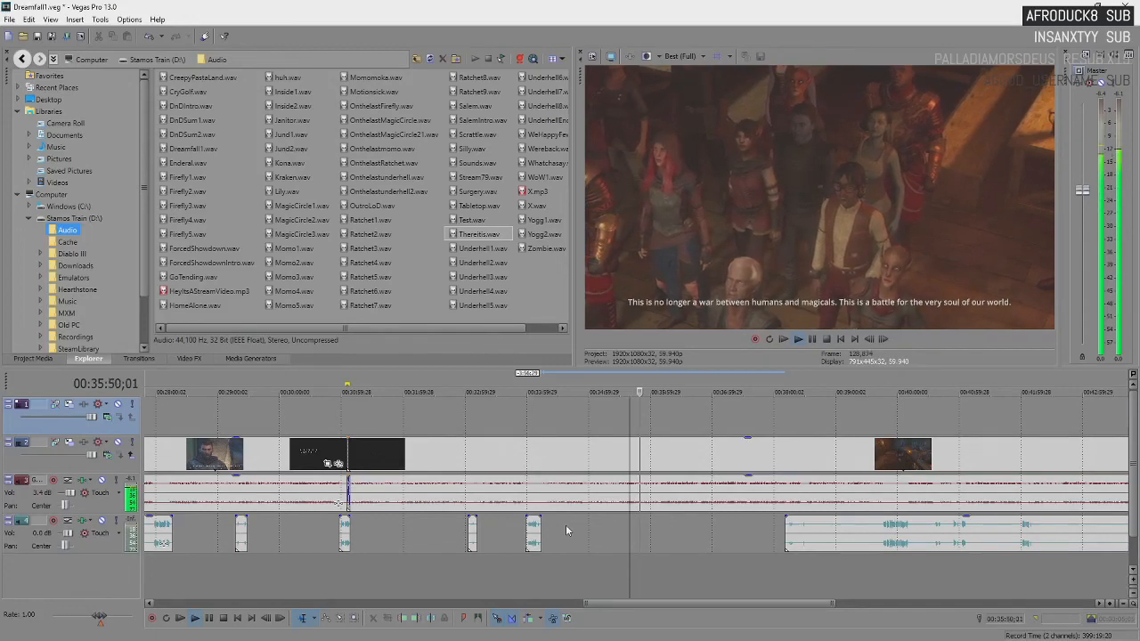
scroll(565, 530, down, 2)
scroll(566, 527, up, 2)
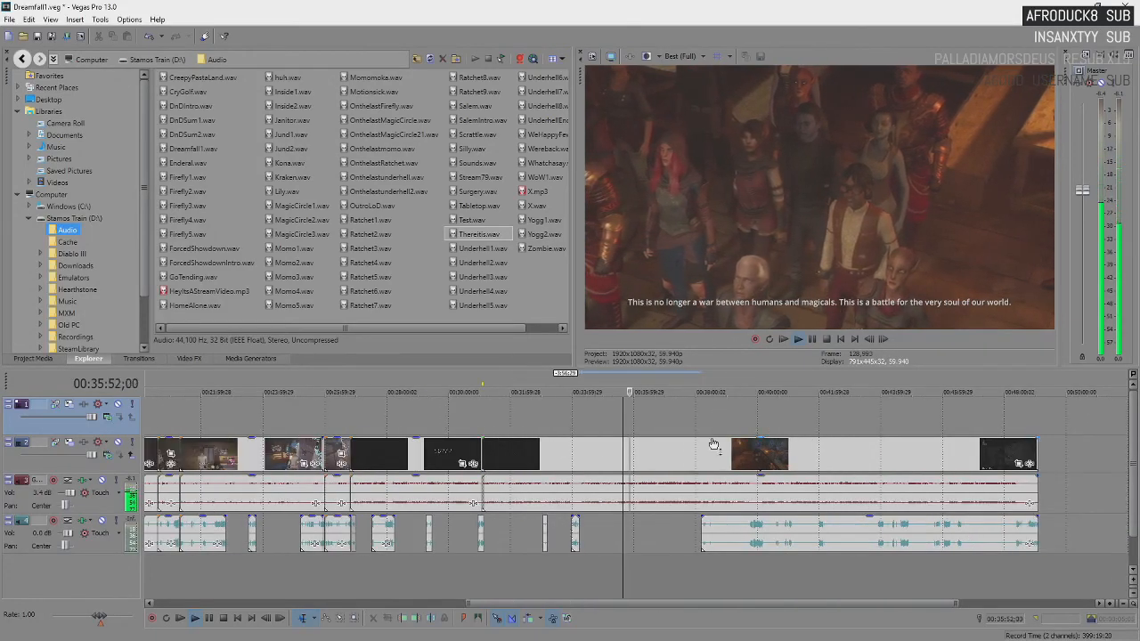
scroll(717, 427, up, 2)
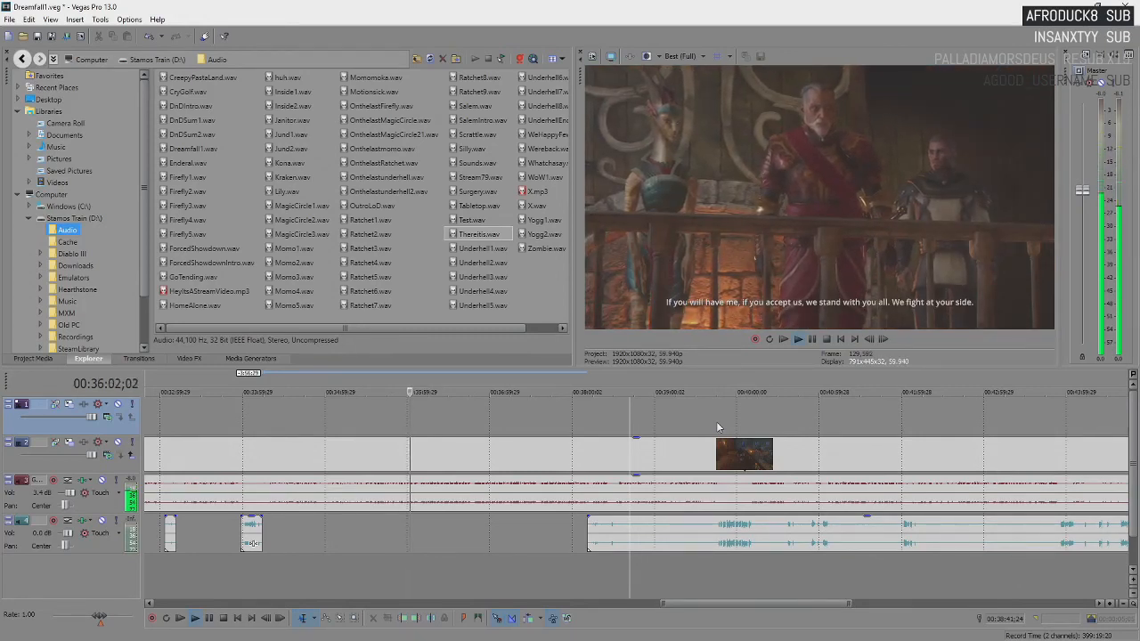
key(Return)
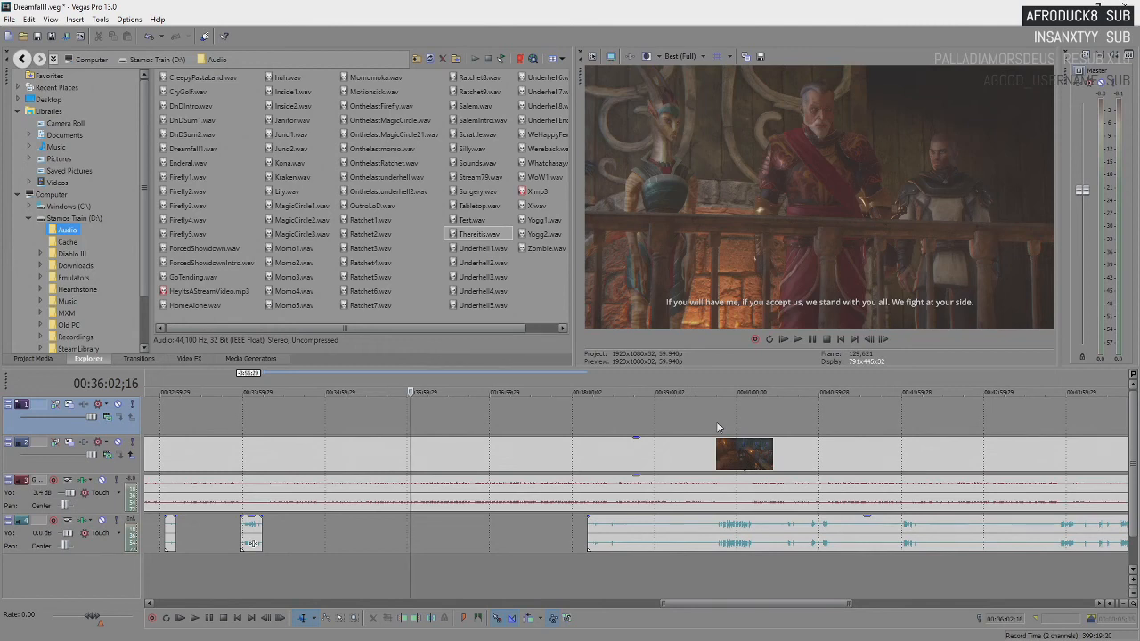
key(space)
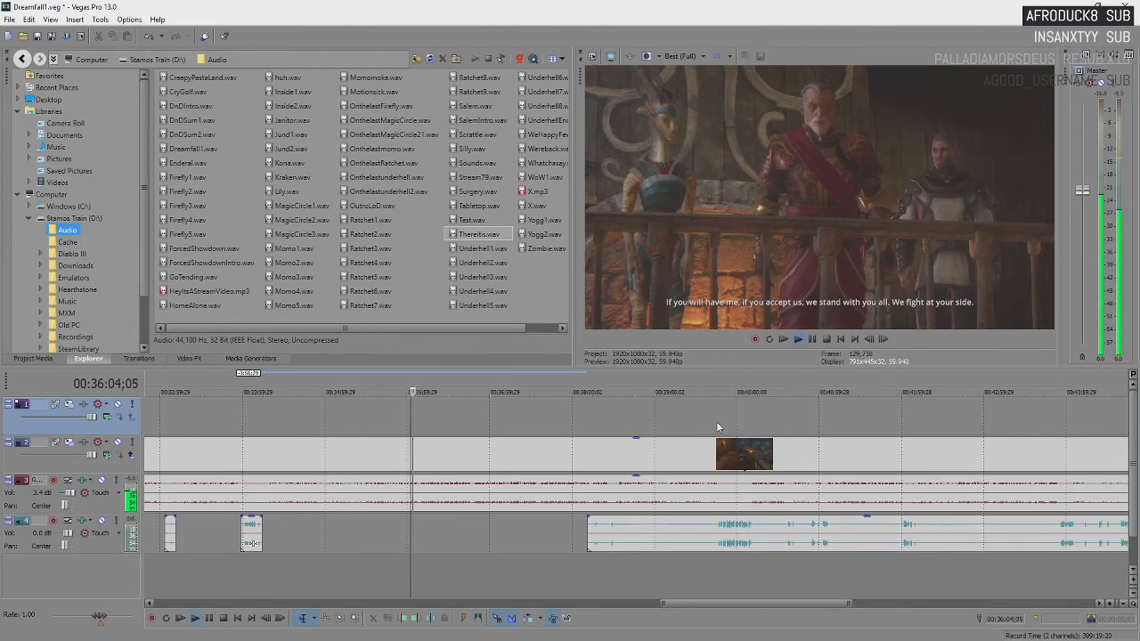
key(space)
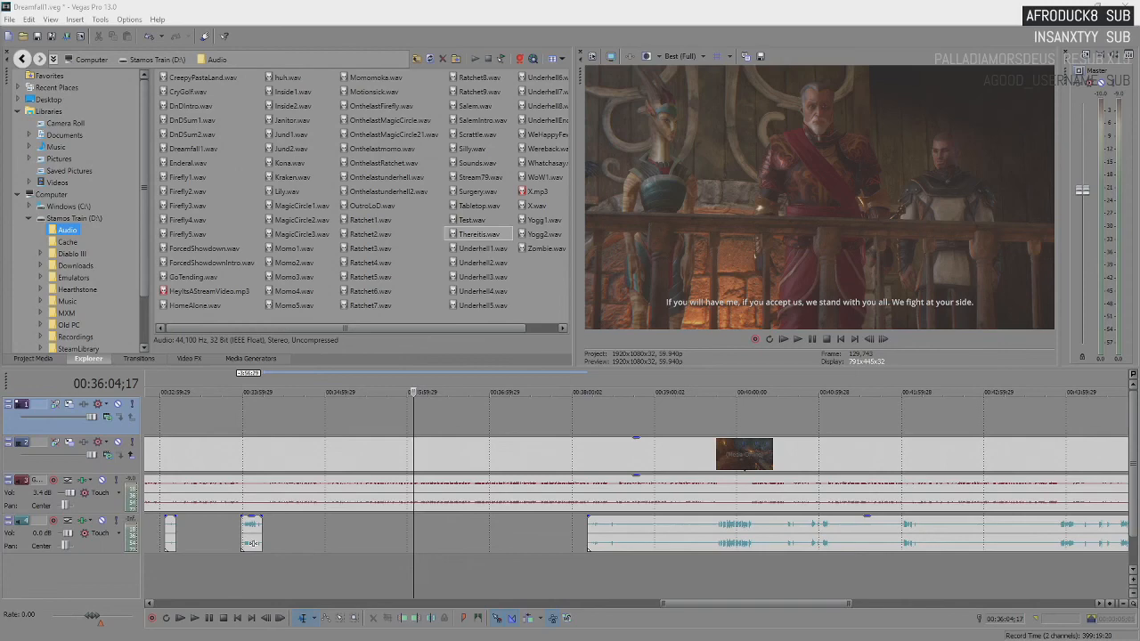
Bring the browser window with the smiley fries image results over the editor, look through the pictures and close the window.
drag(0, 88, 349, 99)
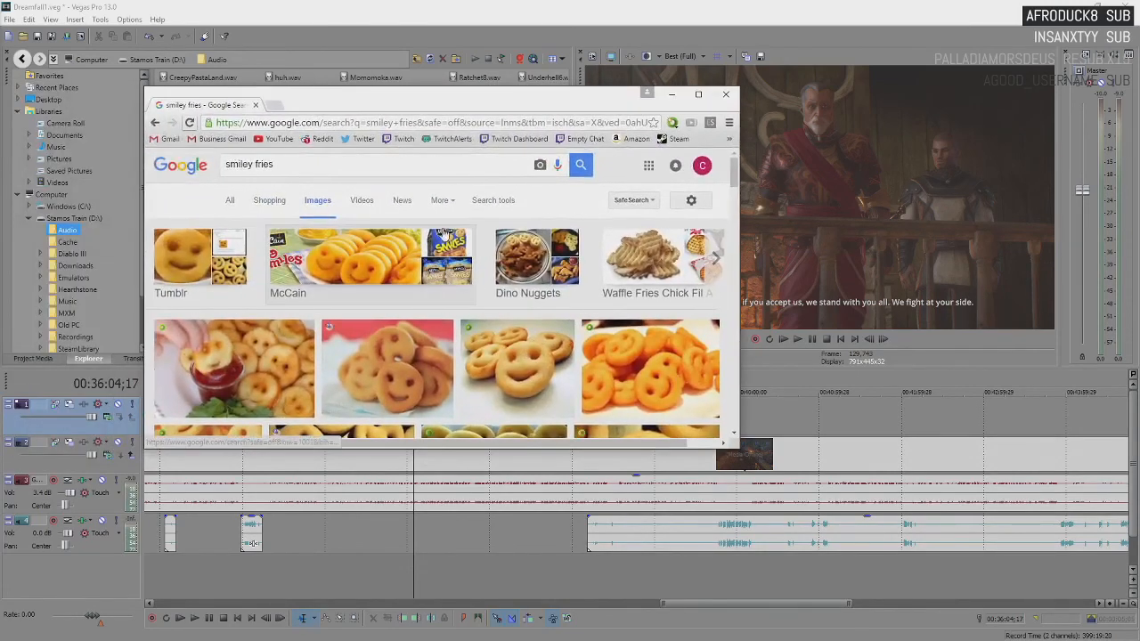
scroll(493, 374, down, 3)
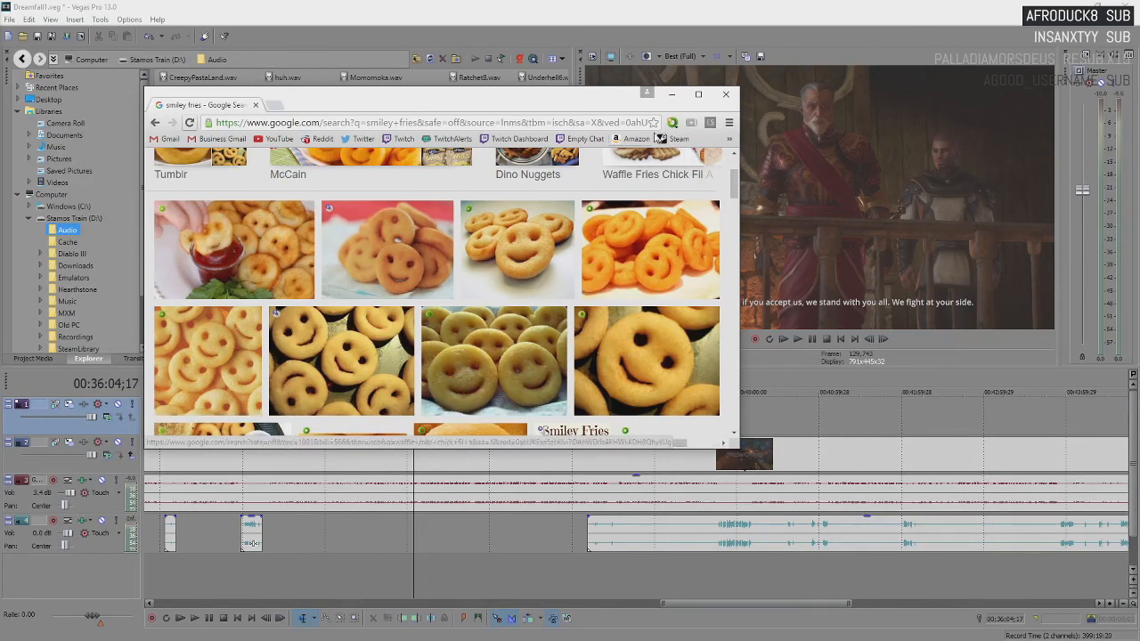
click(726, 94)
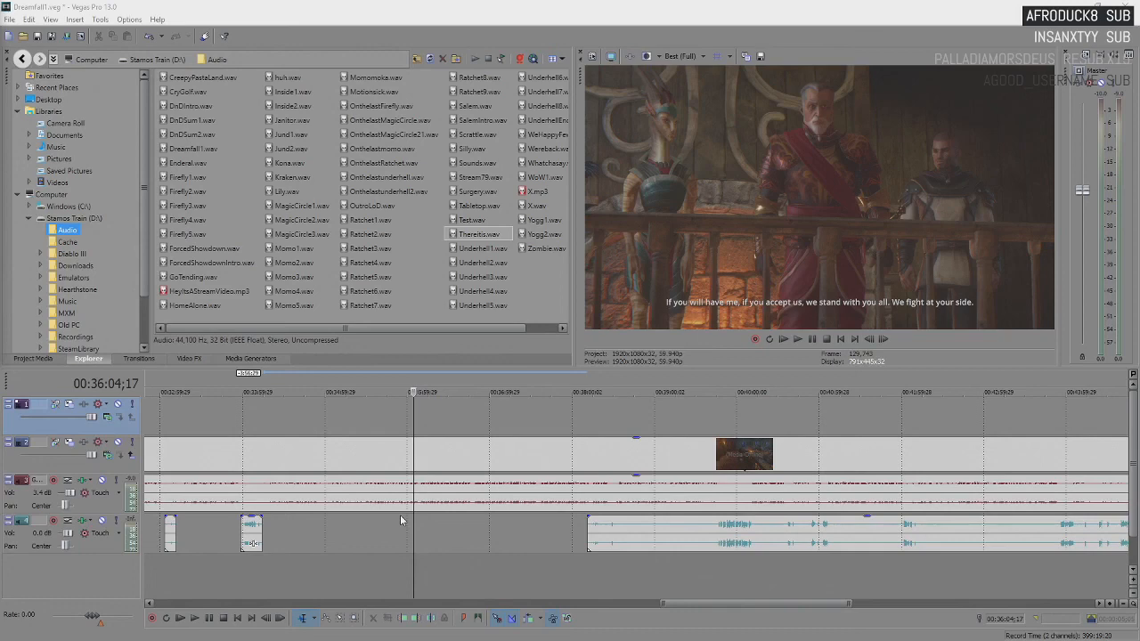
Resume the cutscene just before 00:36:05 and play through the line about all being Arcadians, pausing at 00:36:25;19.
scroll(400, 515, up, 4)
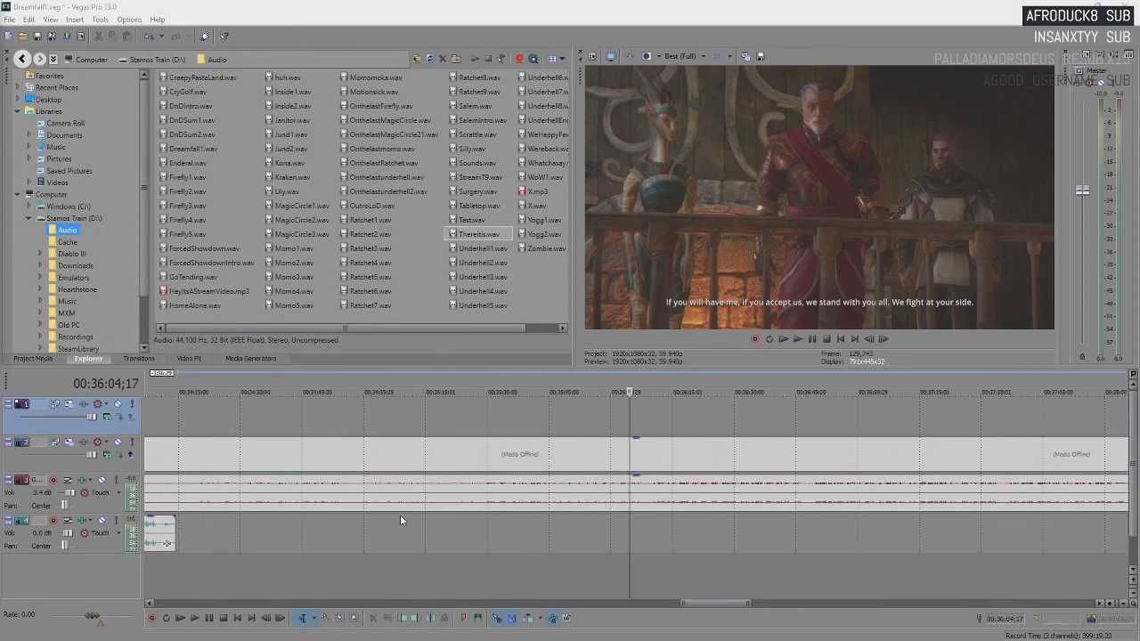
click(627, 518)
key(space)
scroll(626, 516, down, 1)
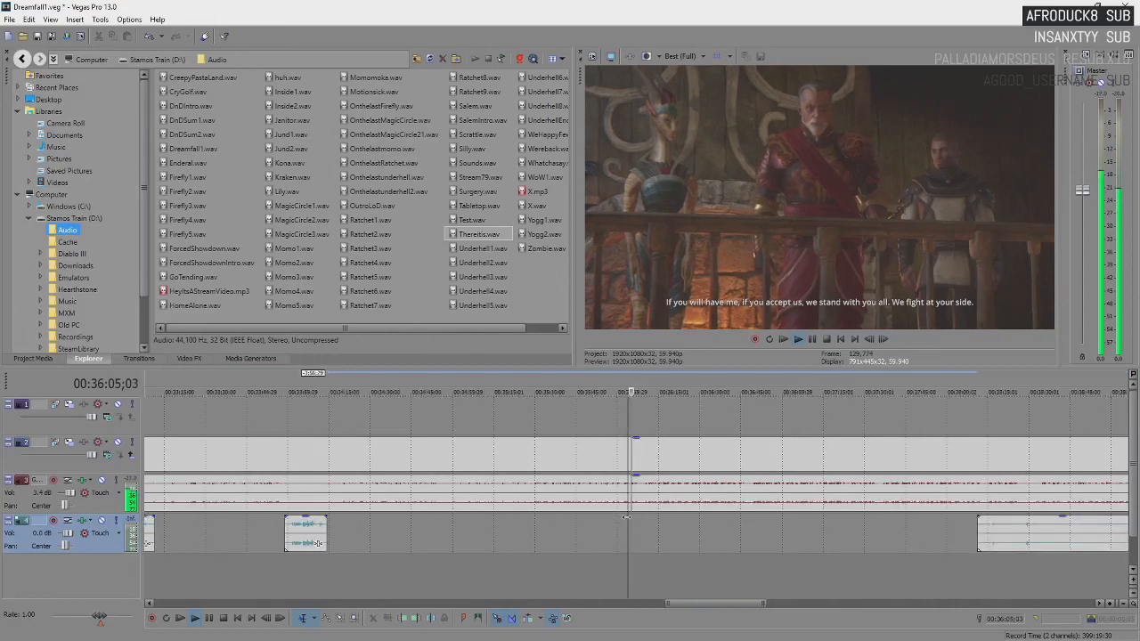
scroll(625, 519, down, 1)
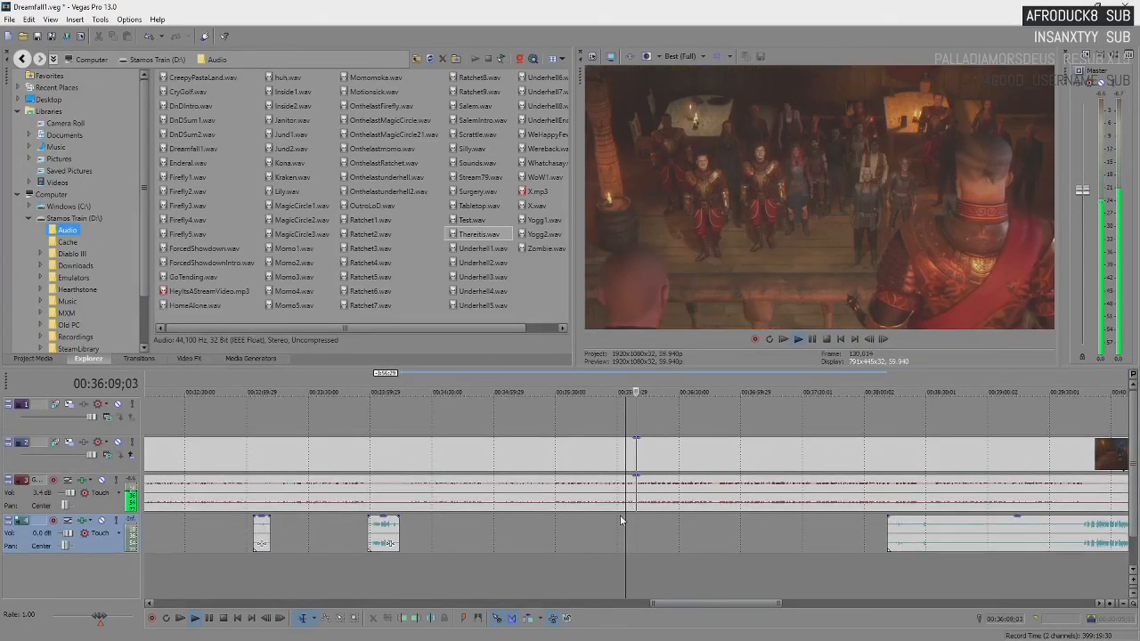
scroll(620, 515, down, 1)
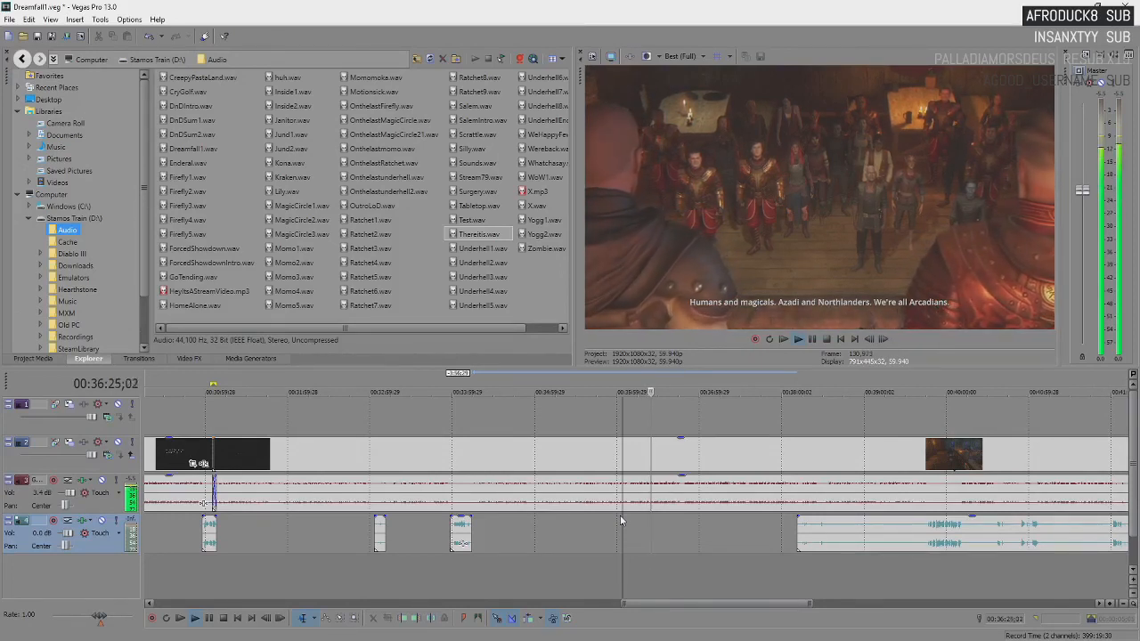
key(space)
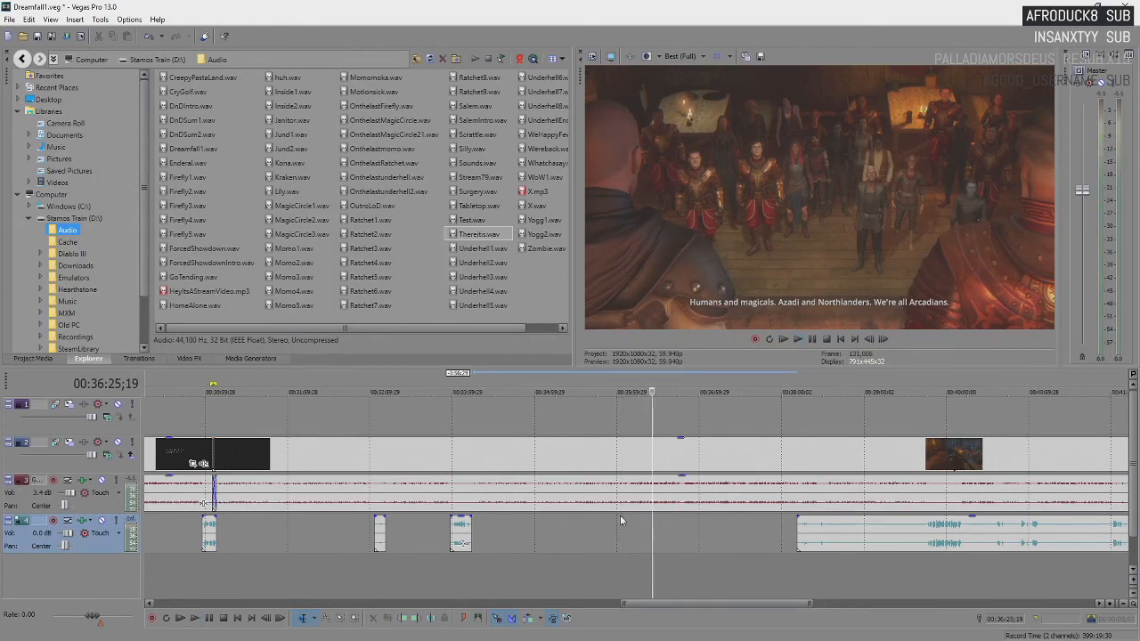
Play on from 00:36:25;19 into the lines about the Prophet and the Engine, pausing at 00:36:28;01 and resuming.
scroll(620, 514, down, 2)
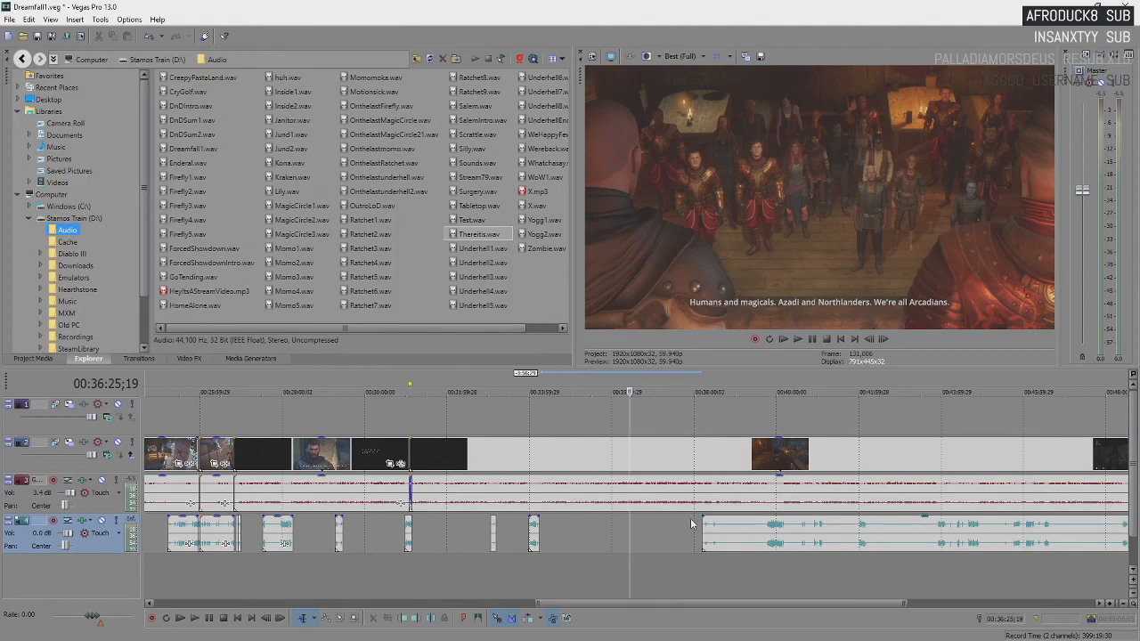
scroll(690, 524, up, 3)
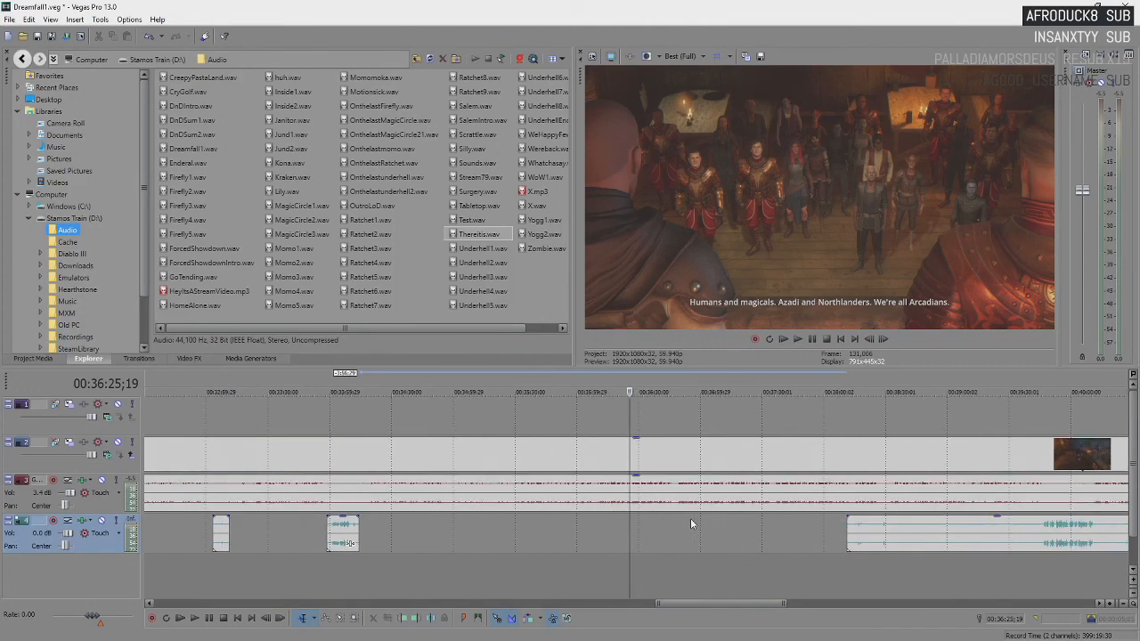
key(space)
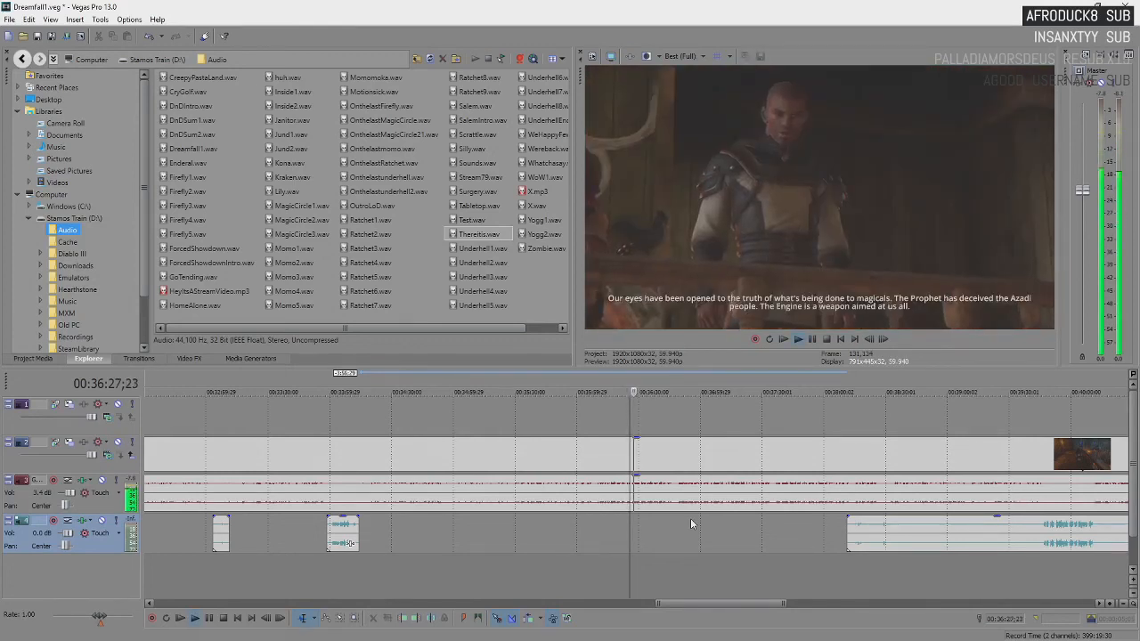
key(space)
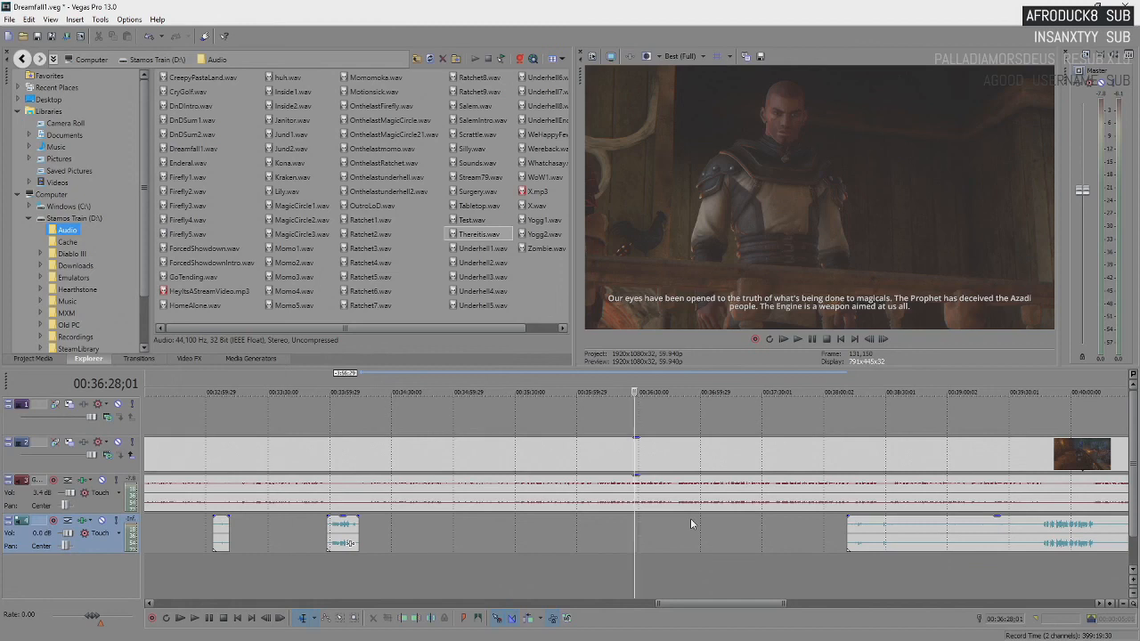
key(space)
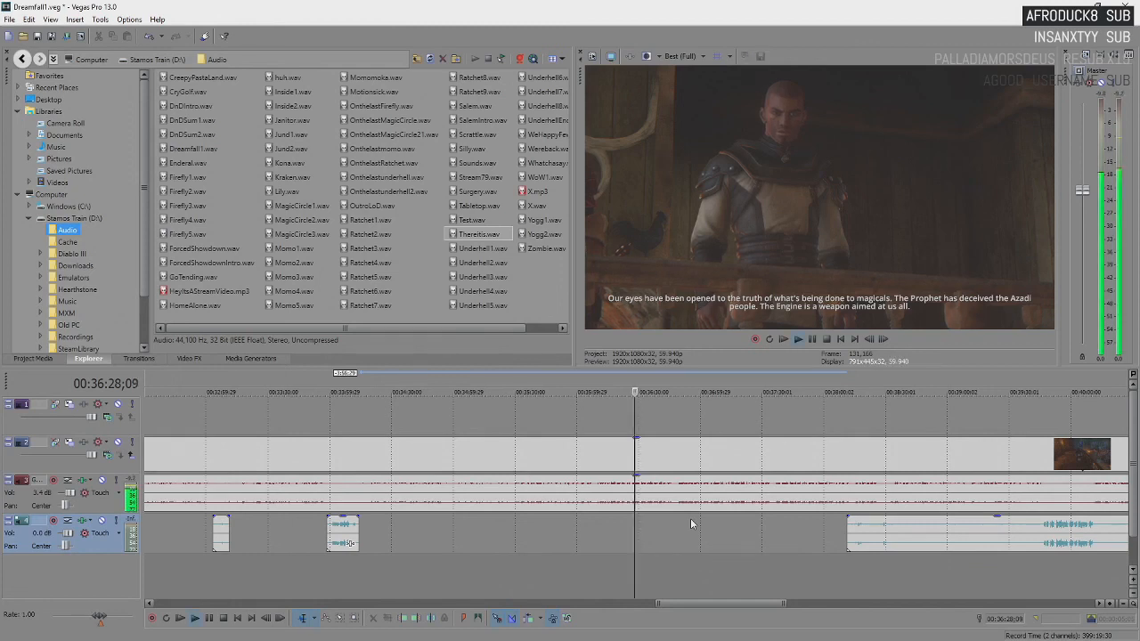